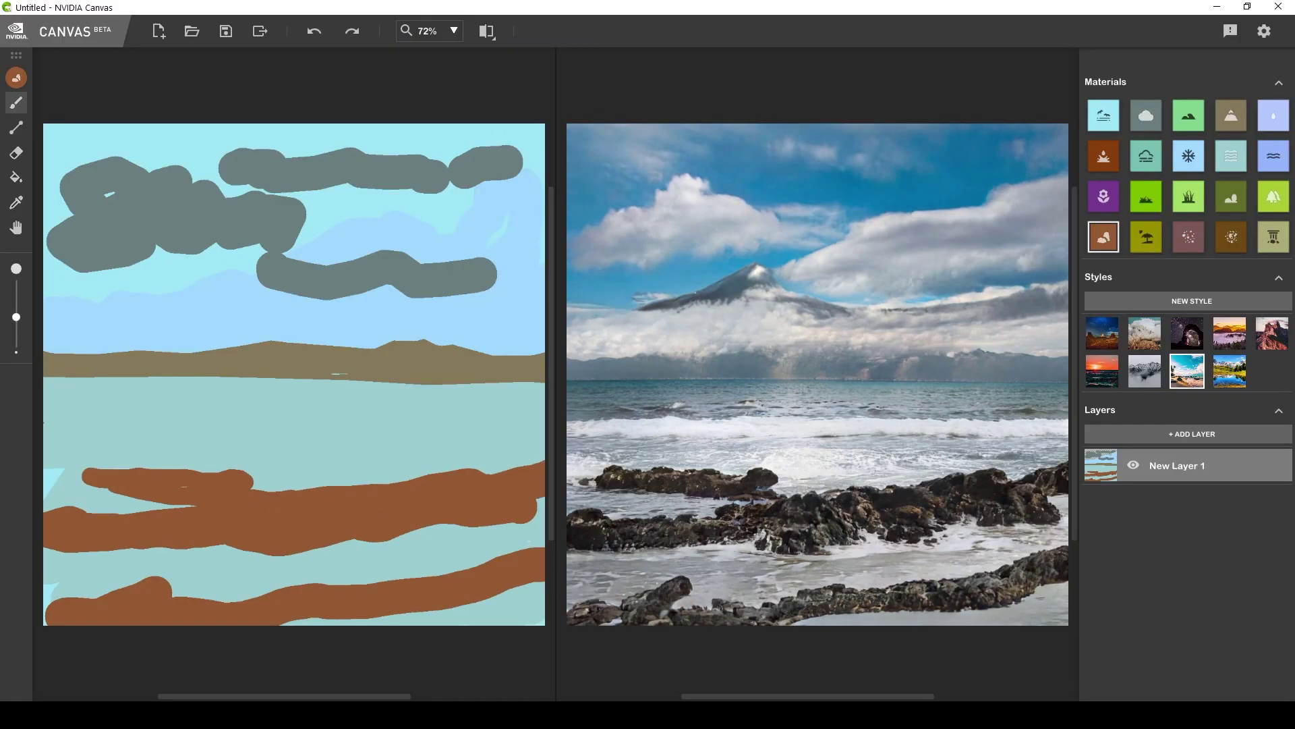
Paint a foreground rock stroke and a band of mountains across the horizon
drag(142, 442, 51, 465)
click(1232, 115)
drag(429, 398, 520, 253)
mouse_move(432, 290)
mouse_down()
mouse_move(65, 310)
mouse_move(16, 284)
mouse_up()
drag(57, 337, 454, 362)
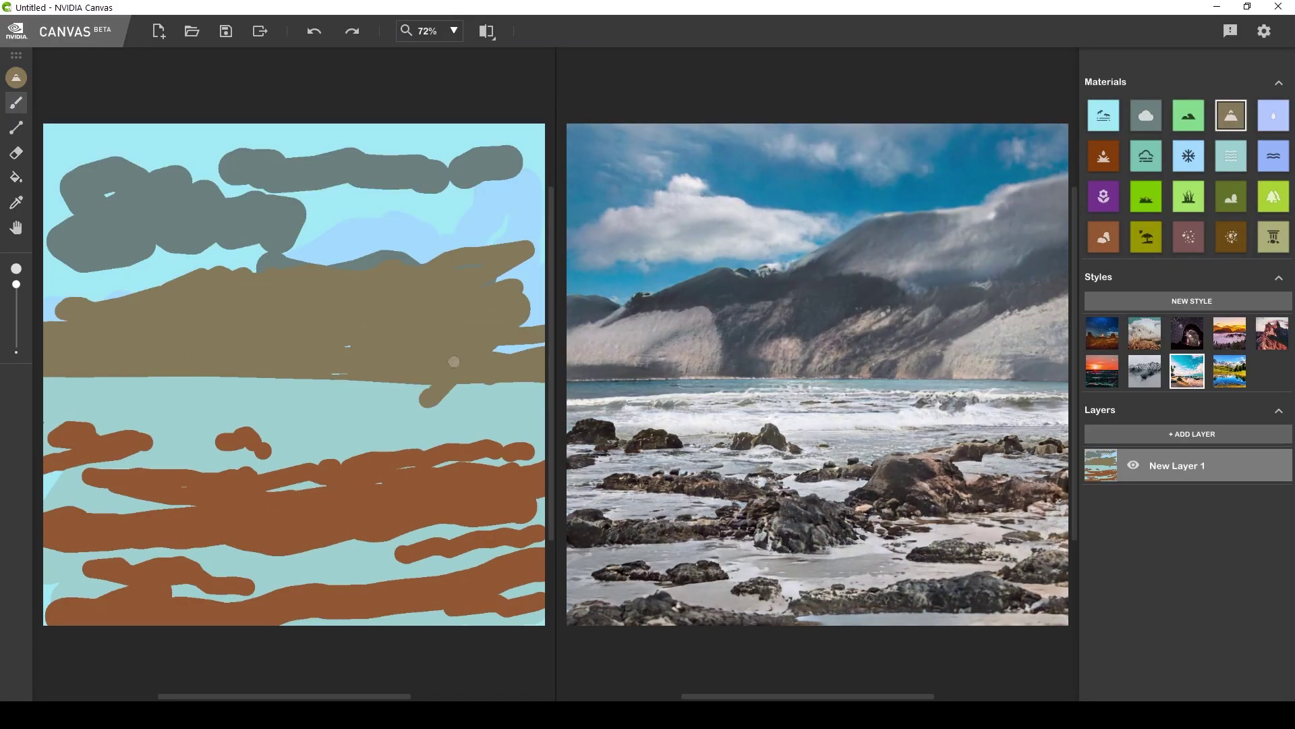
mouse_move(533, 233)
mouse_down()
mouse_move(332, 239)
mouse_move(533, 186)
mouse_up()
Enlarge the foreground rocks with Stone and add Cloud across the top of the sky
click(1146, 115)
drag(459, 130, 61, 162)
click(1103, 236)
drag(344, 452, 527, 442)
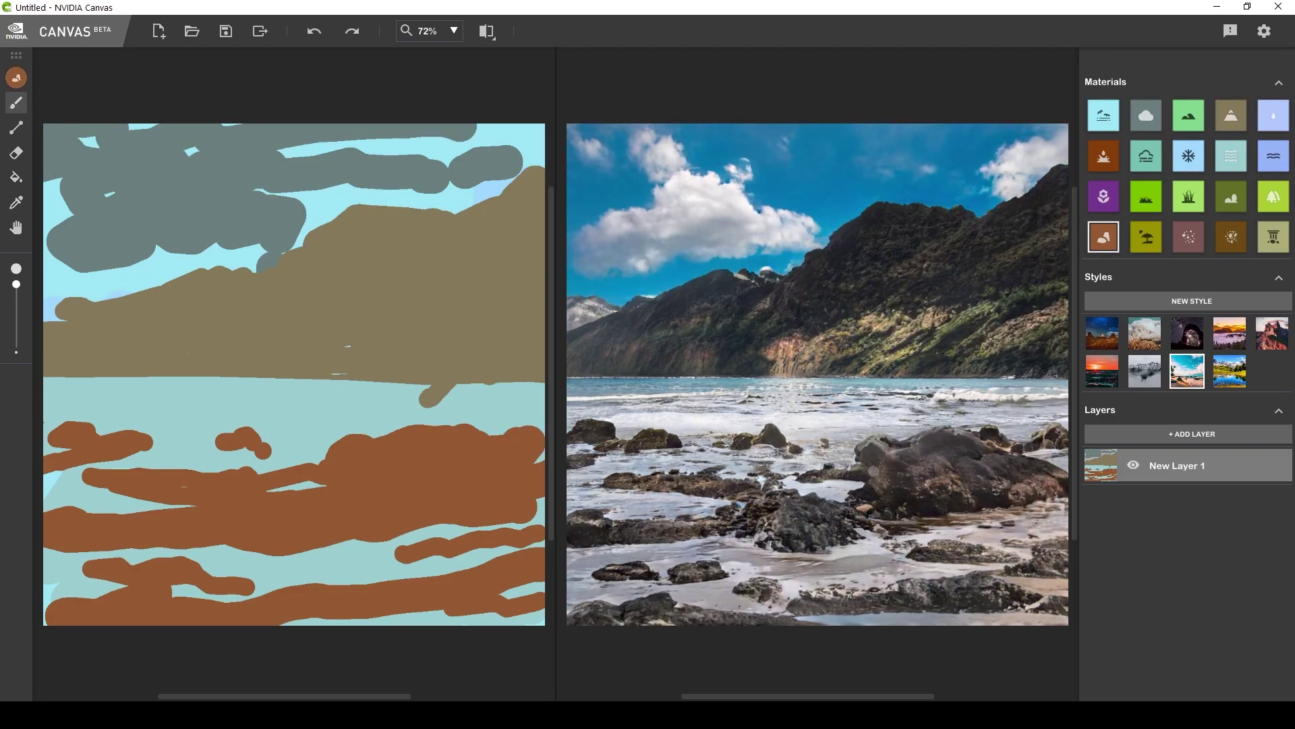
Try river, mountain-ridge and olive cliff strokes, then undo the river and olive strokes
drag(60, 564, 270, 590)
click(1274, 155)
drag(111, 410, 496, 597)
drag(202, 496, 526, 513)
click(1188, 196)
click(1274, 237)
drag(278, 344, 529, 304)
key(ctrl+z)
key(ctrl+z)
key(ctrl+z)
Paint olive cliffs over the right slope and across the middle
drag(375, 314, 526, 274)
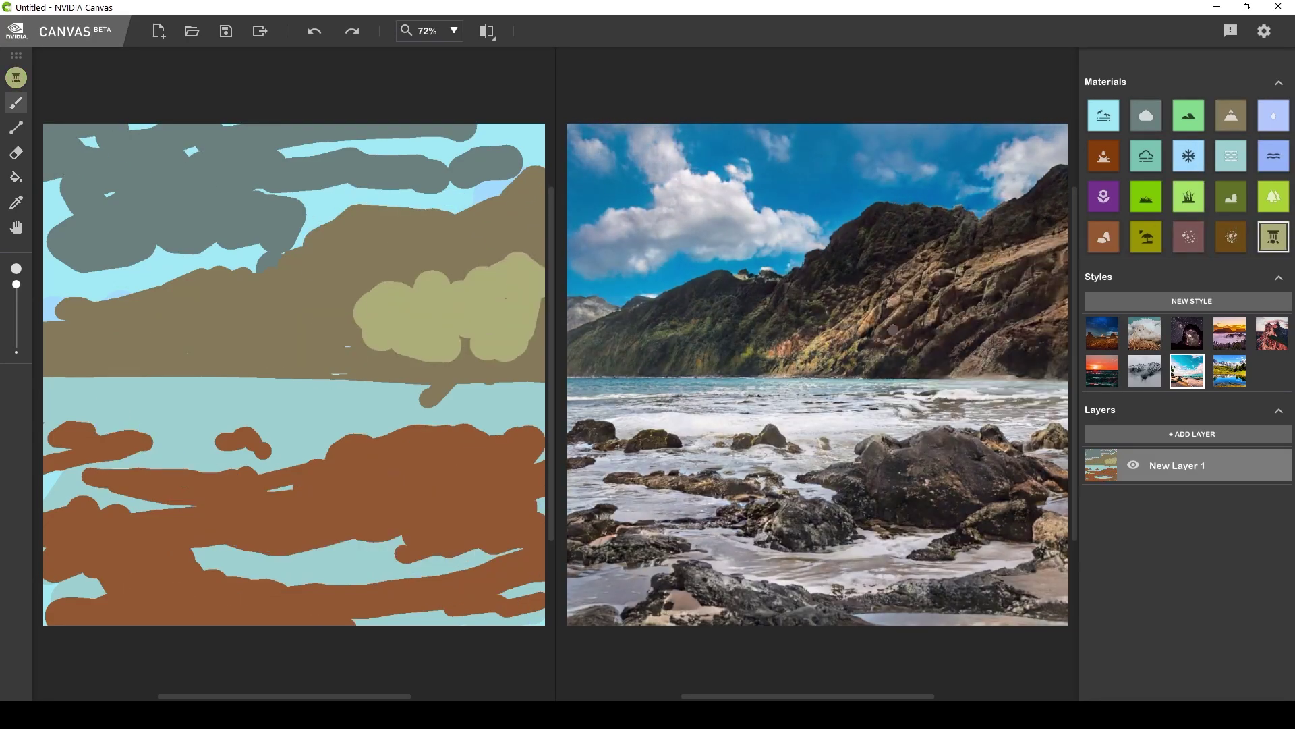
drag(331, 330, 533, 419)
drag(317, 372, 168, 400)
drag(471, 472, 533, 463)
Paint Tree material on the right hillside and on the left side
click(1232, 156)
mouse_move(334, 297)
mouse_down()
mouse_move(448, 292)
mouse_move(530, 354)
mouse_up()
key(ctrl+z)
click(1273, 197)
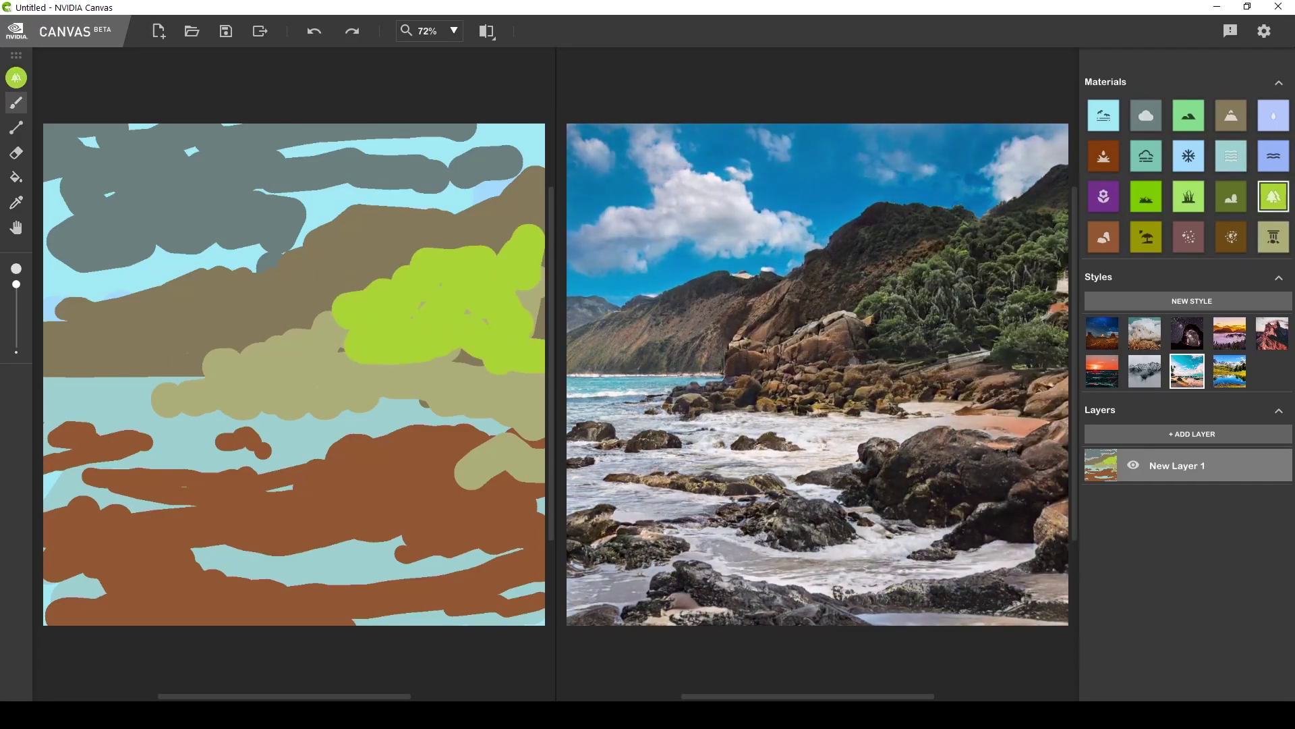
mouse_move(314, 390)
mouse_down()
mouse_move(58, 309)
mouse_move(57, 368)
mouse_up()
Trim the trees back with Sea and add a light-green Grass stroke
click(1232, 156)
click(1189, 196)
drag(395, 367, 537, 311)
click(1273, 197)
drag(536, 162, 81, 290)
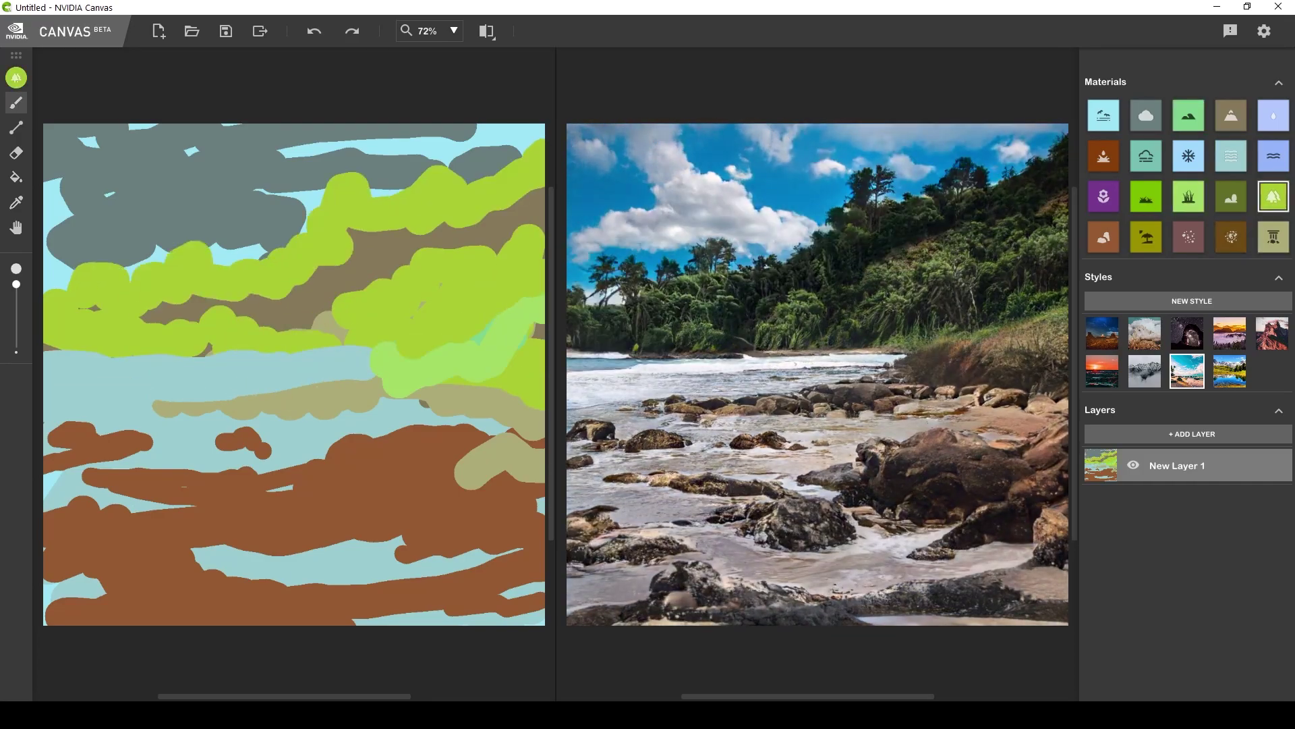
Rework the clouds with Sky strokes and add a teal Fog stroke
click(1104, 116)
drag(192, 163, 267, 161)
drag(166, 207, 256, 209)
click(1146, 116)
drag(192, 179, 370, 144)
Cover the rocks and water with Beach, spreading it across the foreground
click(1146, 155)
click(1146, 237)
drag(391, 415, 64, 430)
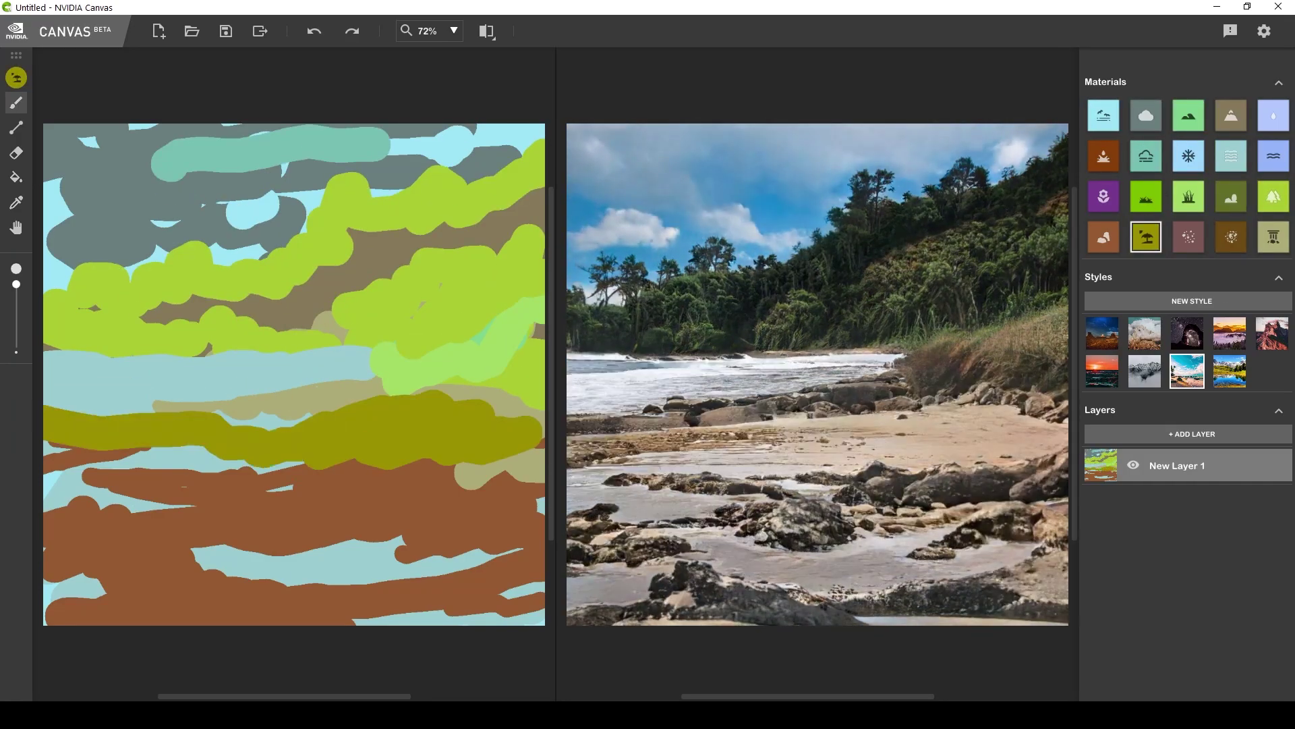
mouse_move(385, 383)
mouse_down()
mouse_move(135, 601)
mouse_move(526, 587)
mouse_up()
Replace the left beach with Sea and paint a large central Stone rock area
click(1231, 156)
mouse_move(209, 398)
mouse_down()
mouse_move(330, 418)
mouse_move(381, 529)
mouse_up()
drag(236, 486, 91, 527)
click(1104, 237)
mouse_move(294, 442)
mouse_down()
mouse_move(368, 432)
mouse_move(398, 594)
mouse_up()
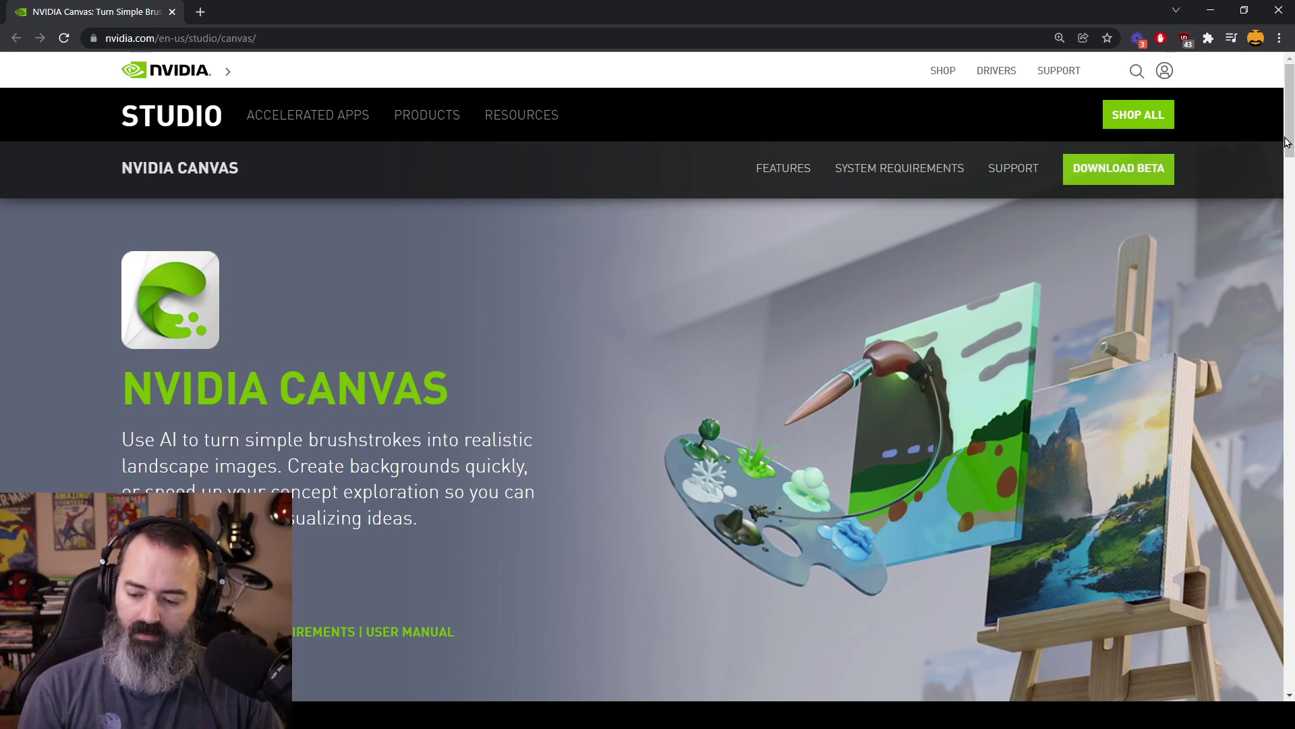
scroll(1285, 151, down, 2)
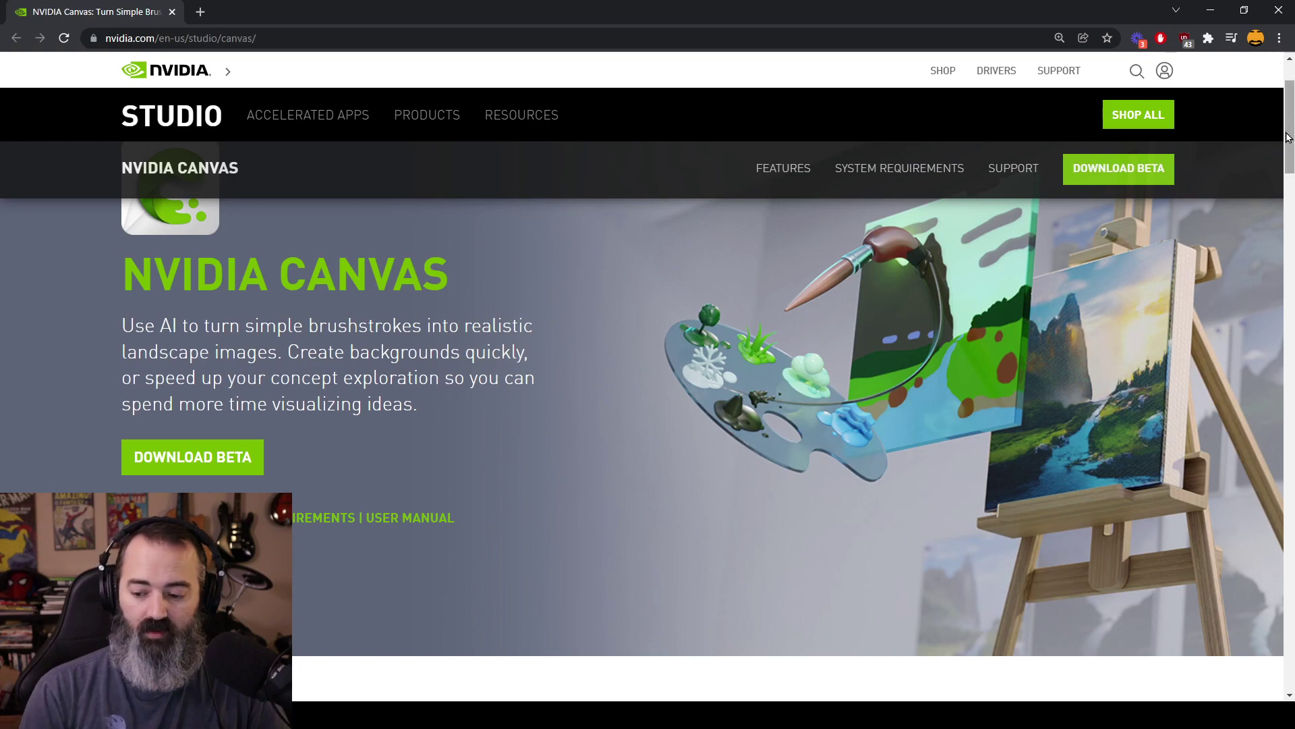
drag(1290, 167, 1264, 338)
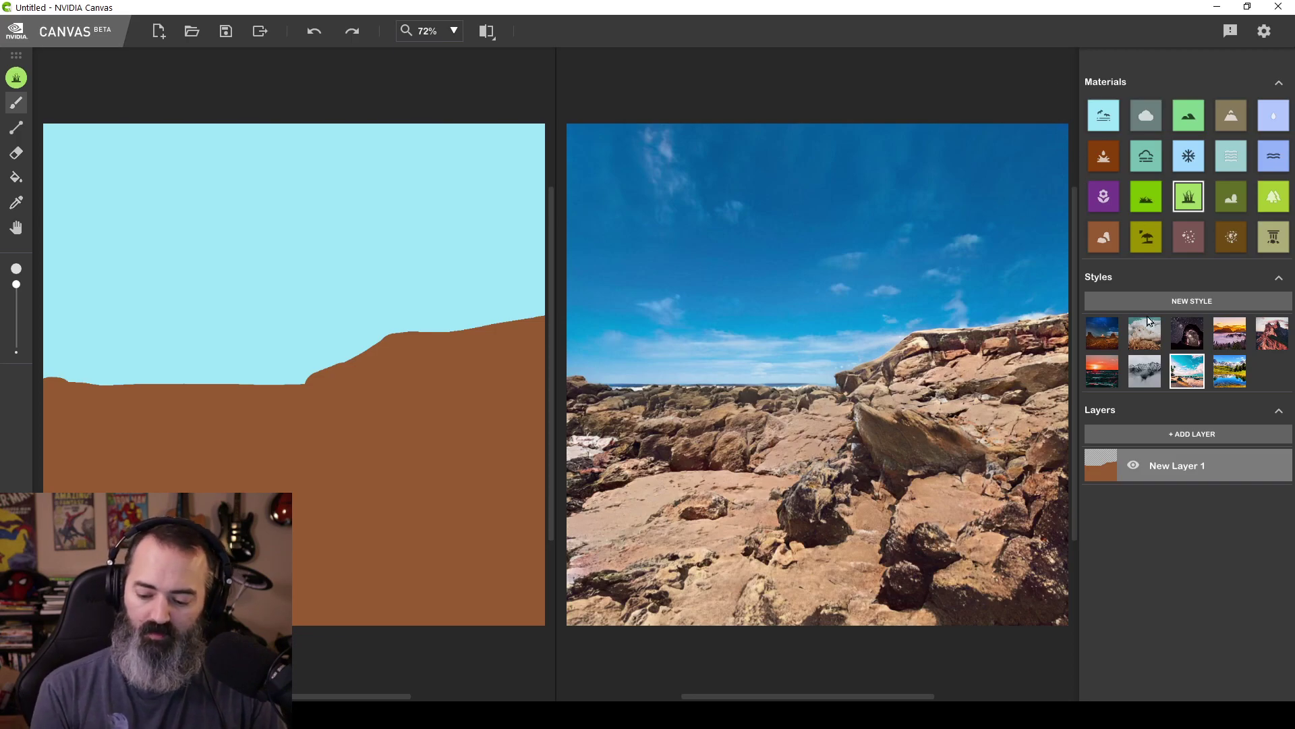
Start a new blank canvas without saving, then test and undo a grass stroke
click(158, 31)
click(681, 390)
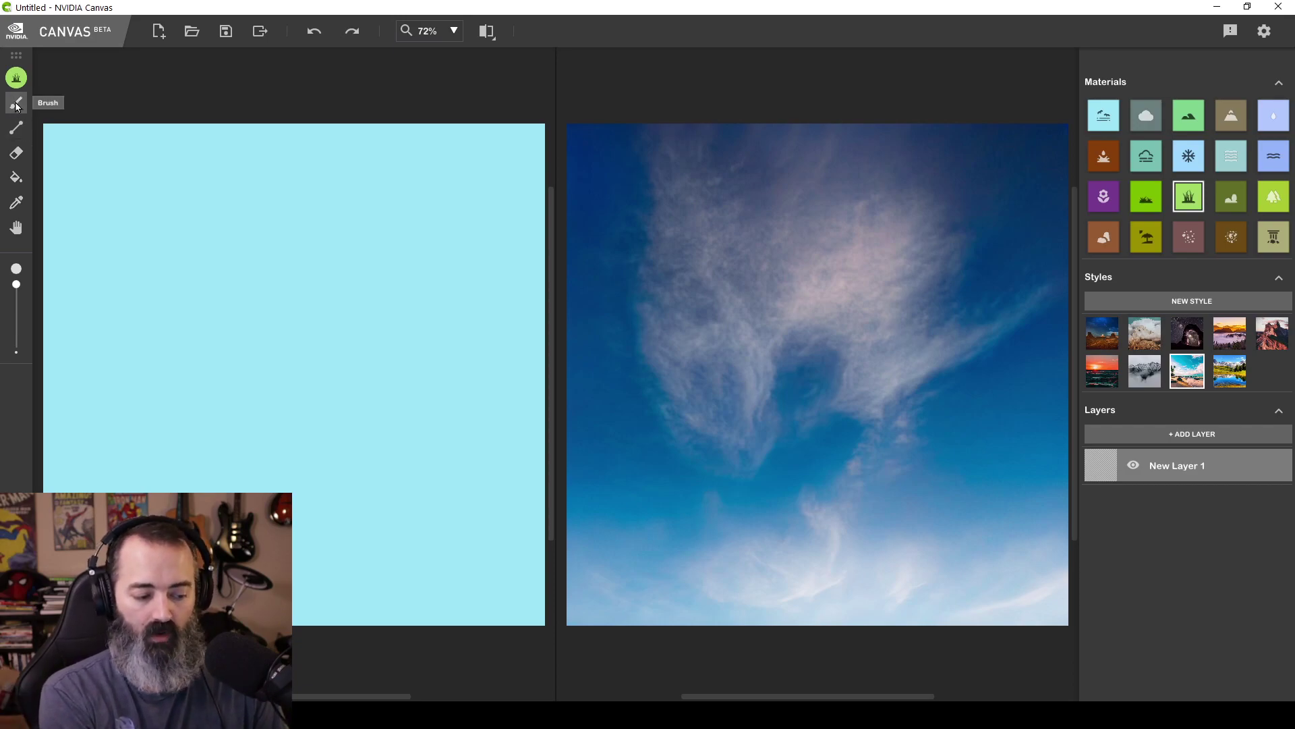
mouse_move(233, 242)
mouse_down()
mouse_move(292, 255)
mouse_move(284, 303)
mouse_move(376, 279)
mouse_up()
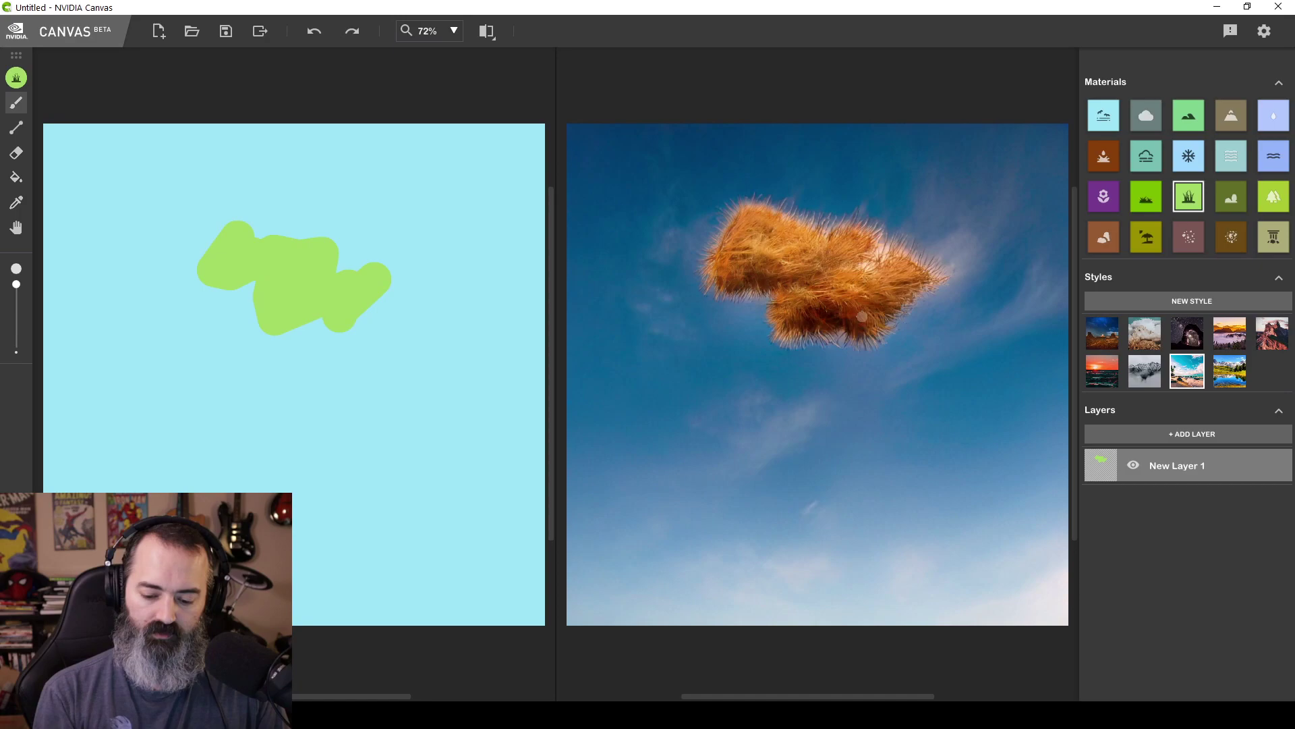
key(ctrl+z)
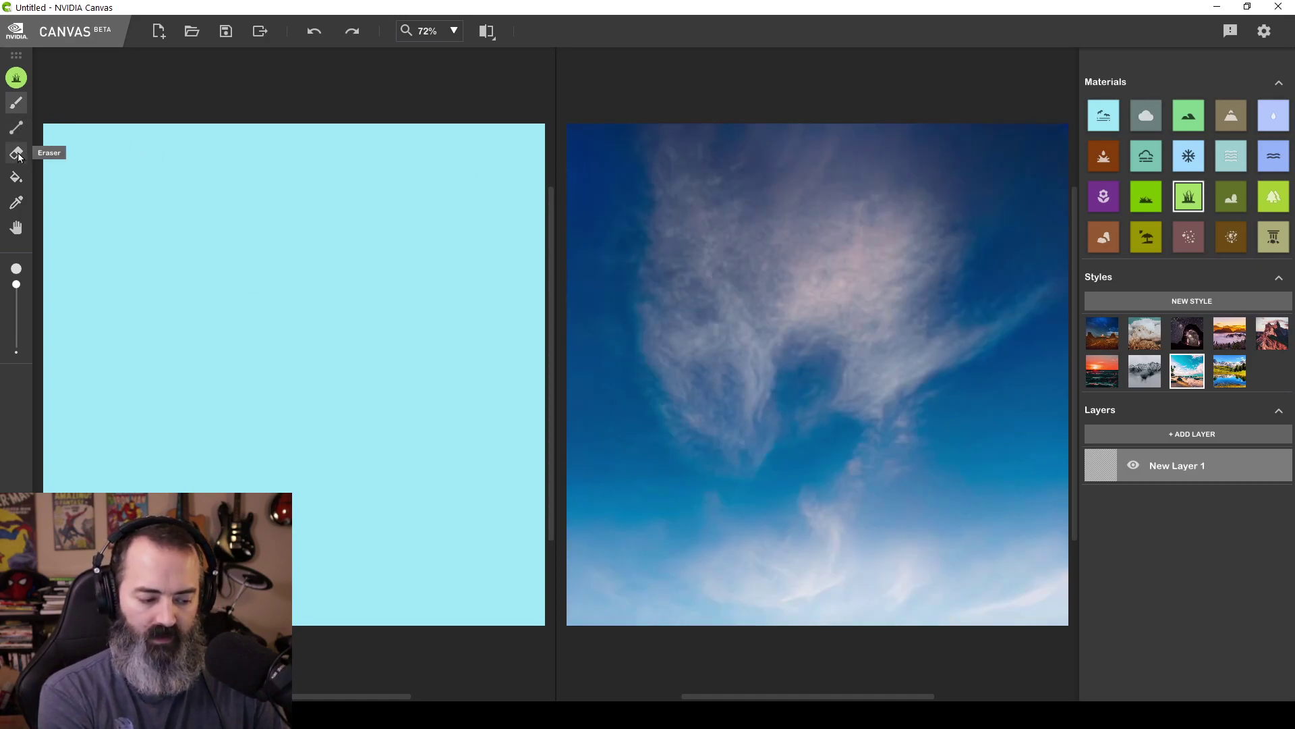
Pan both canvases slightly down and right with the Hand tool and adjust brush size
click(16, 228)
mouse_move(293, 239)
mouse_down()
mouse_move(338, 290)
mouse_move(363, 251)
mouse_up()
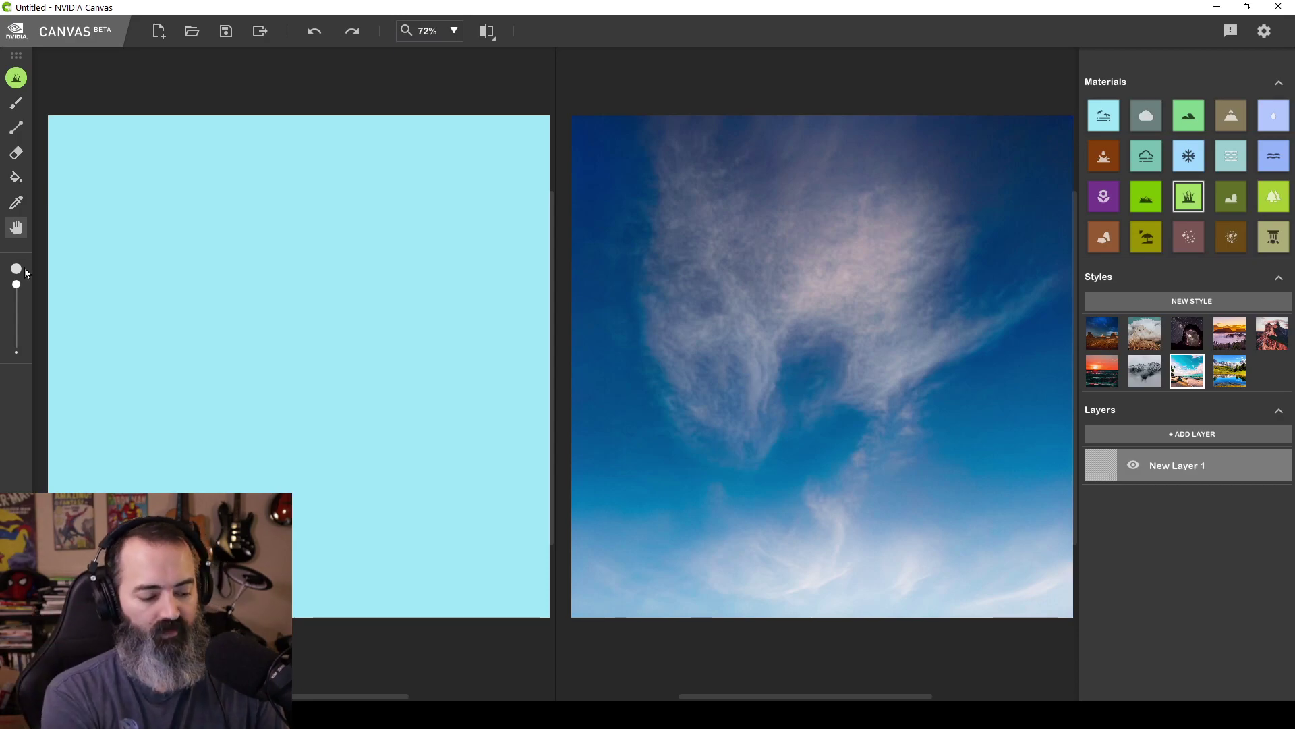
mouse_move(16, 284)
mouse_down()
mouse_move(13, 345)
mouse_move(12, 277)
mouse_up()
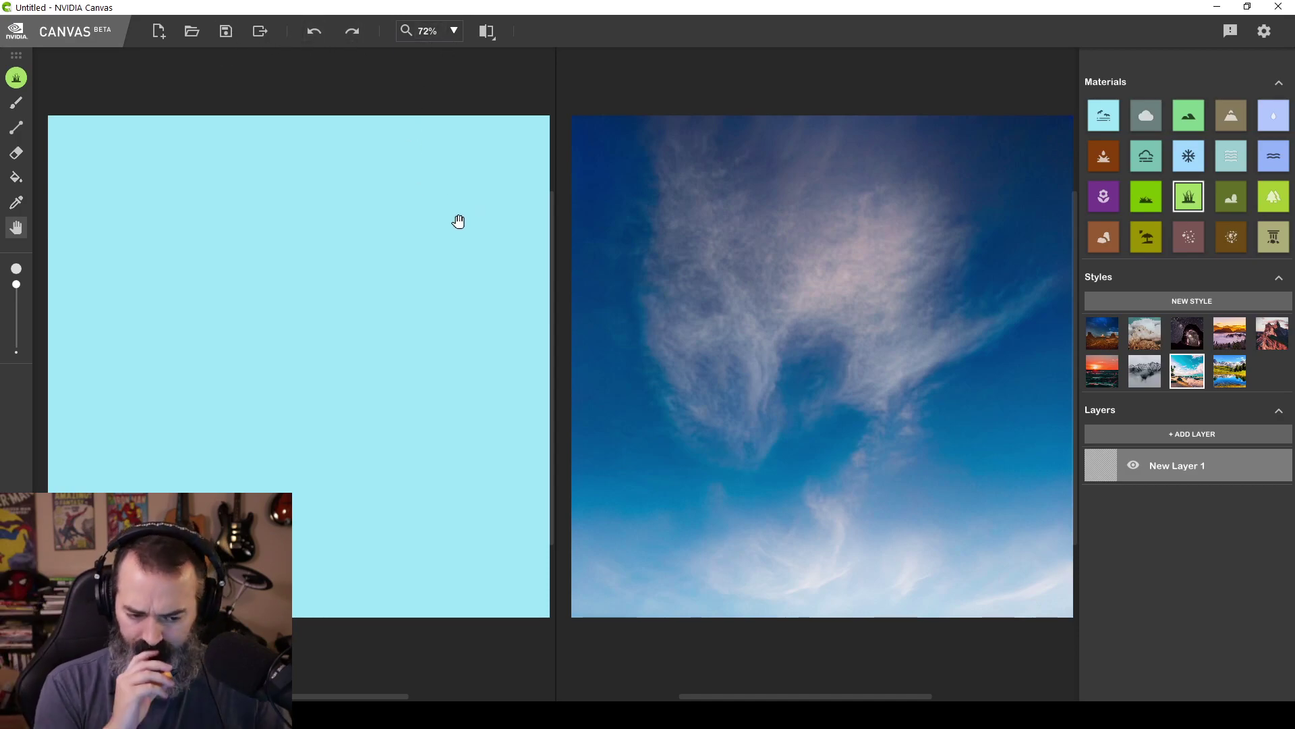
click(489, 33)
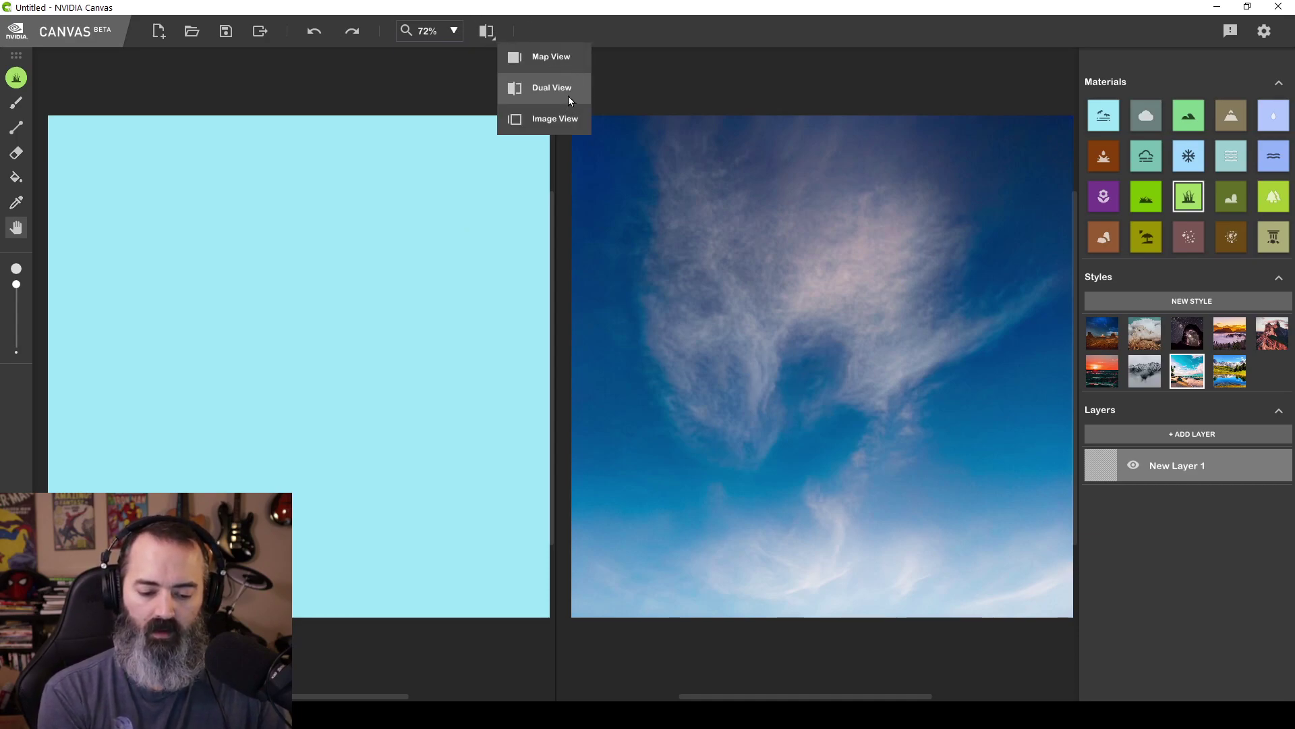
click(559, 58)
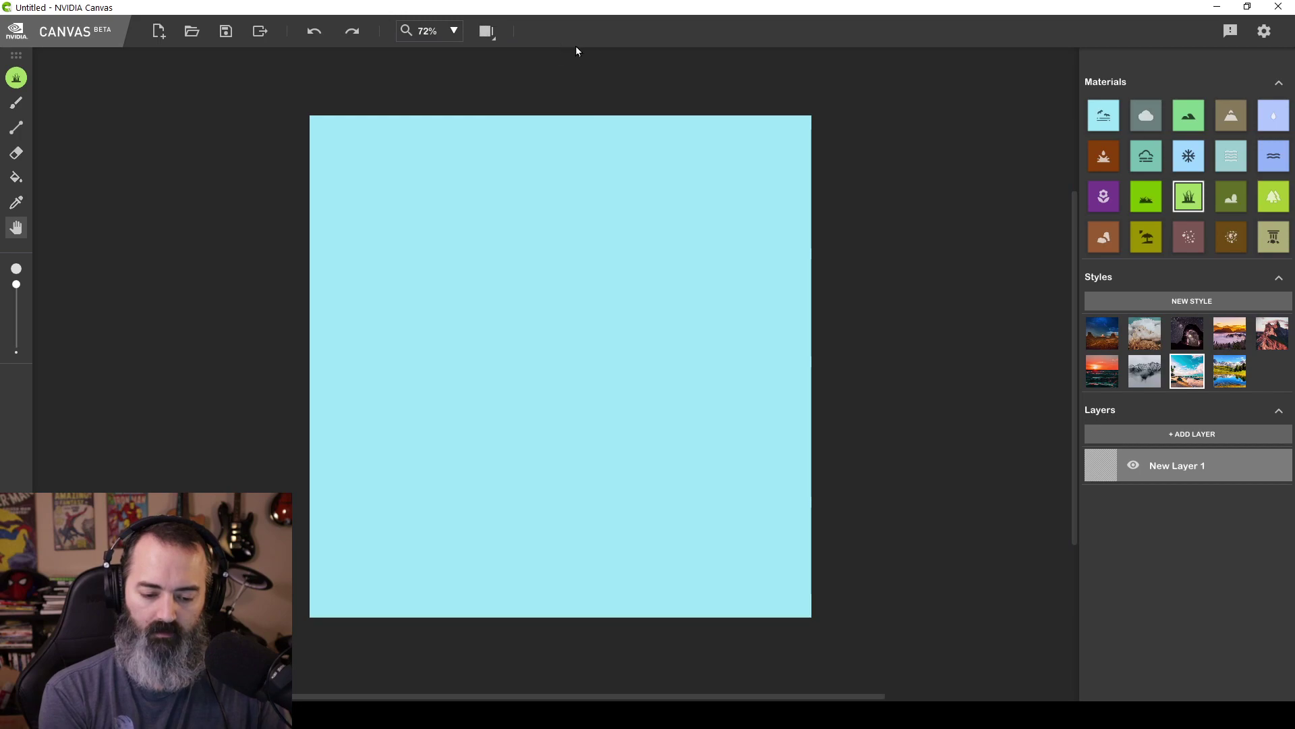
click(554, 116)
click(489, 31)
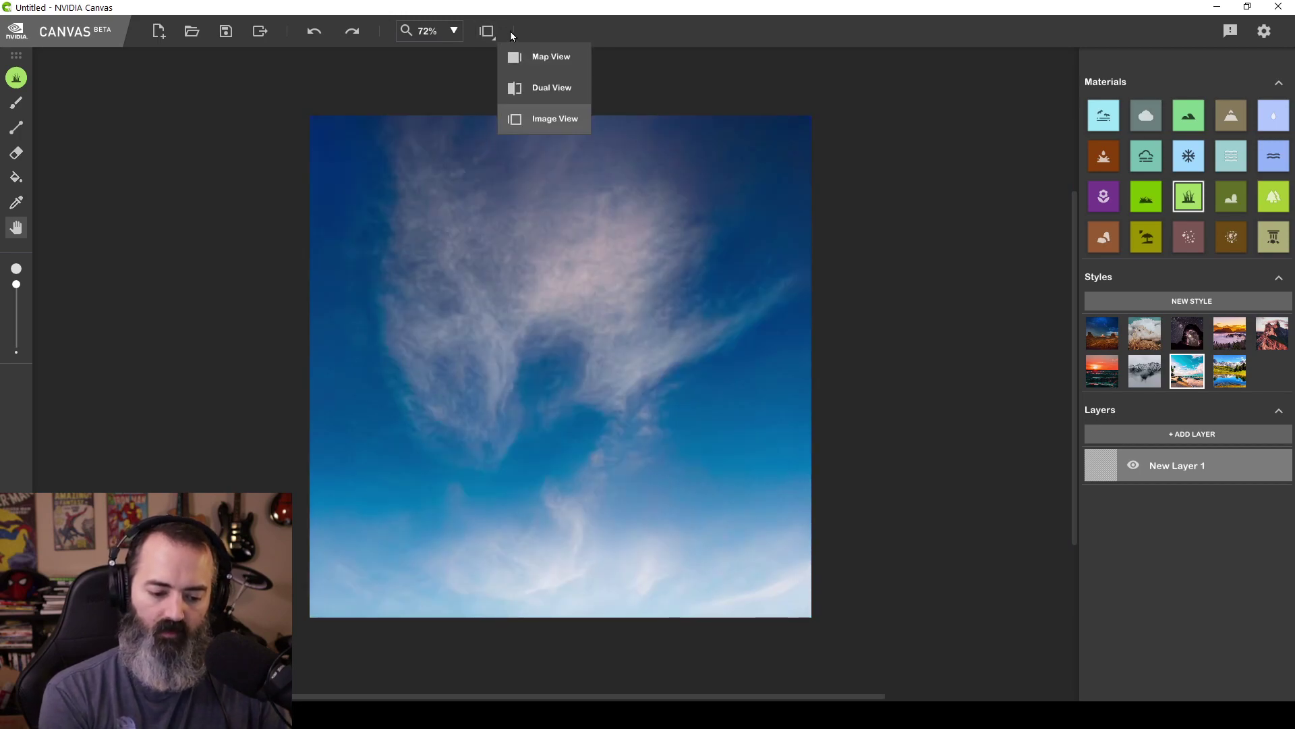
click(539, 89)
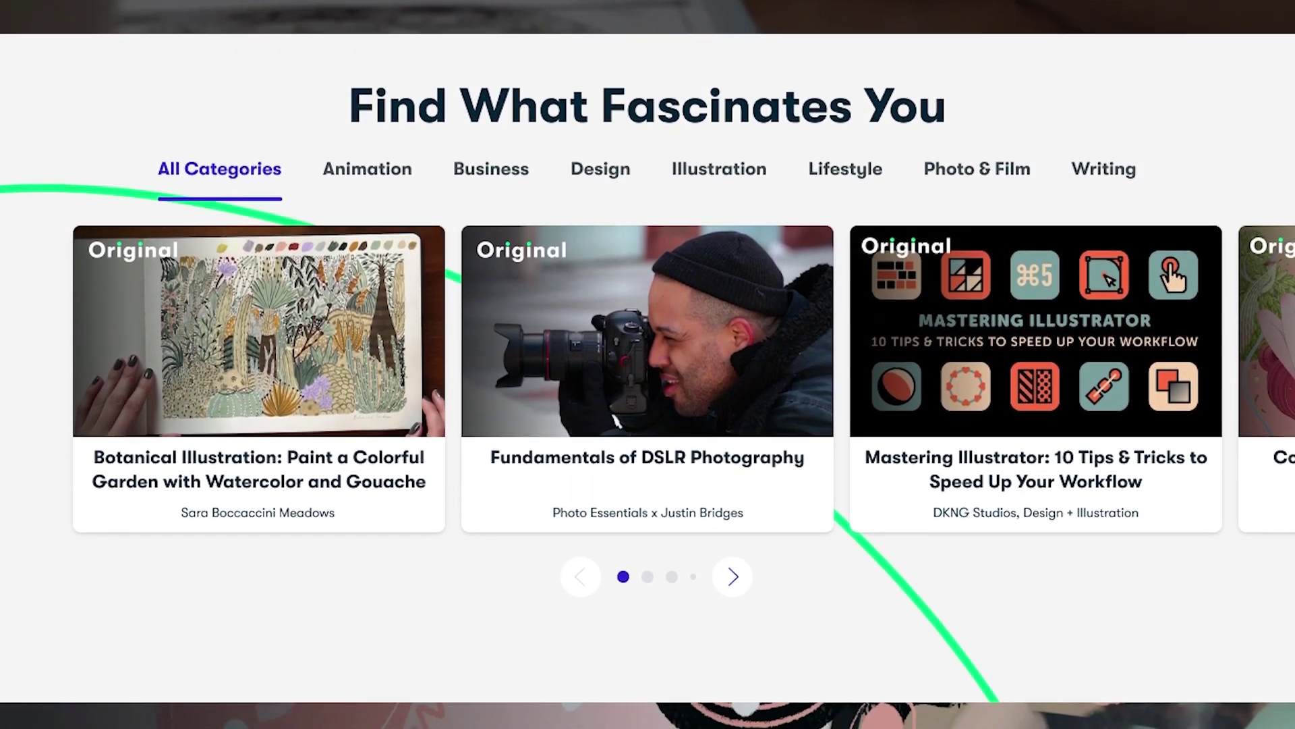
Open the Botanical Illustration class, search Logo Design, and open the top logo class
click(301, 355)
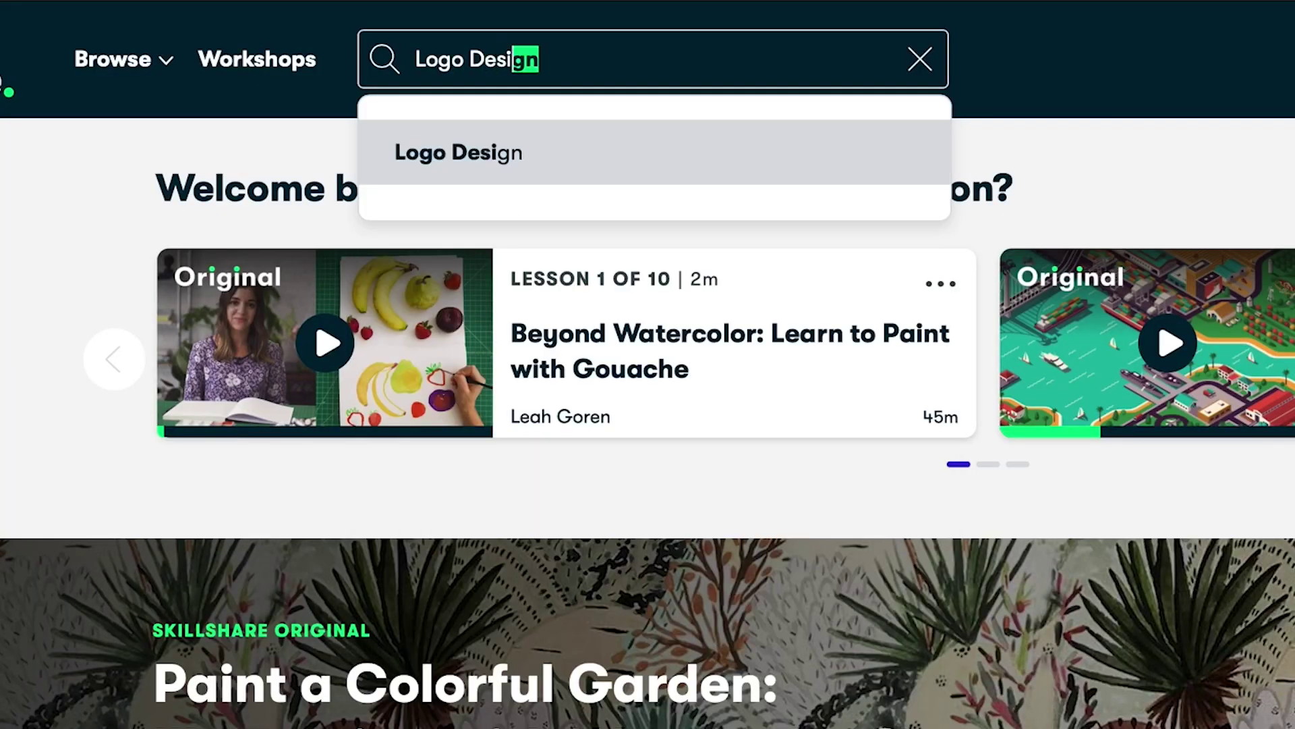
click(576, 155)
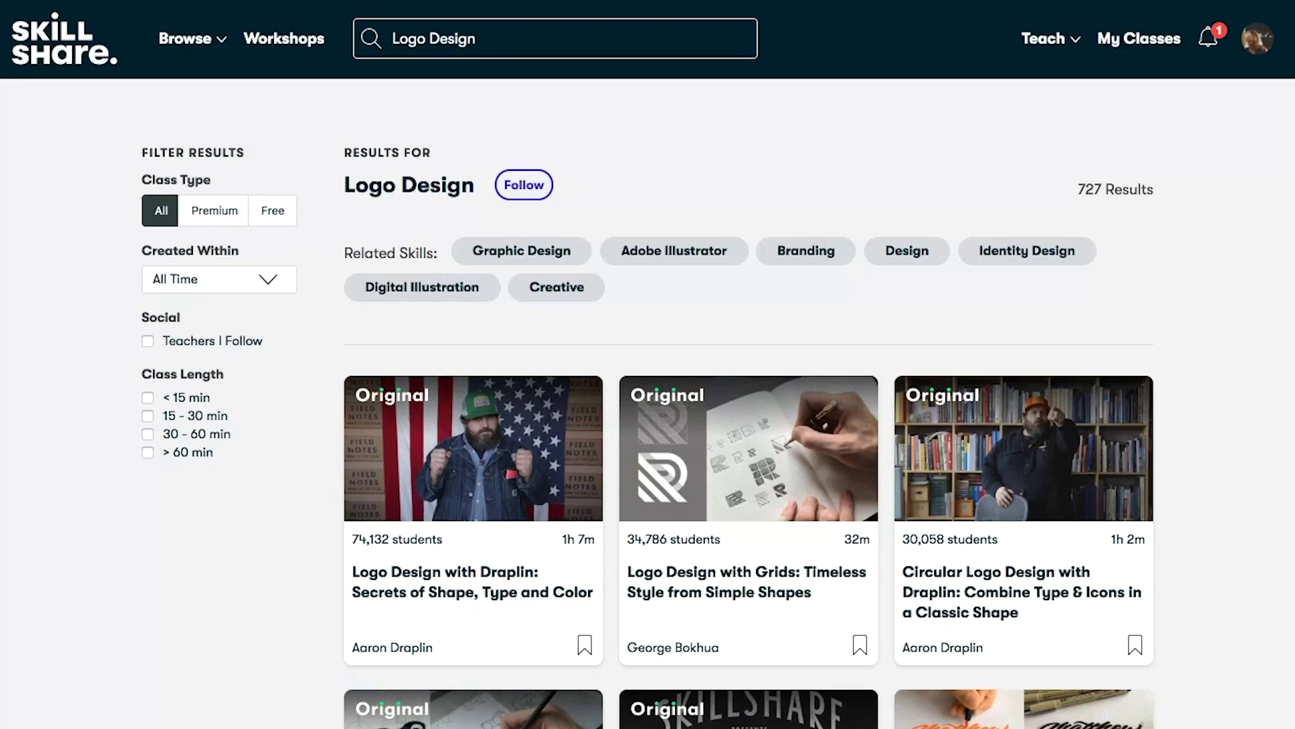
click(463, 594)
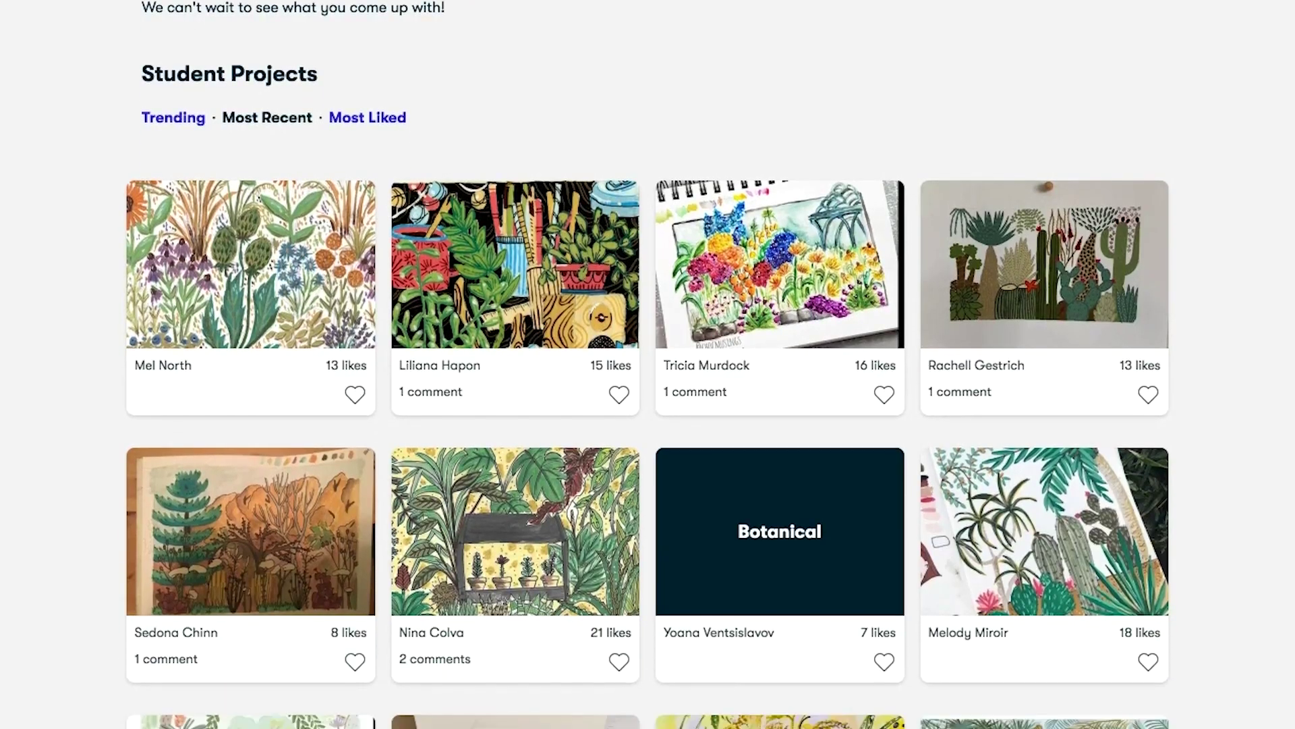
scroll(647, 365, down, 6)
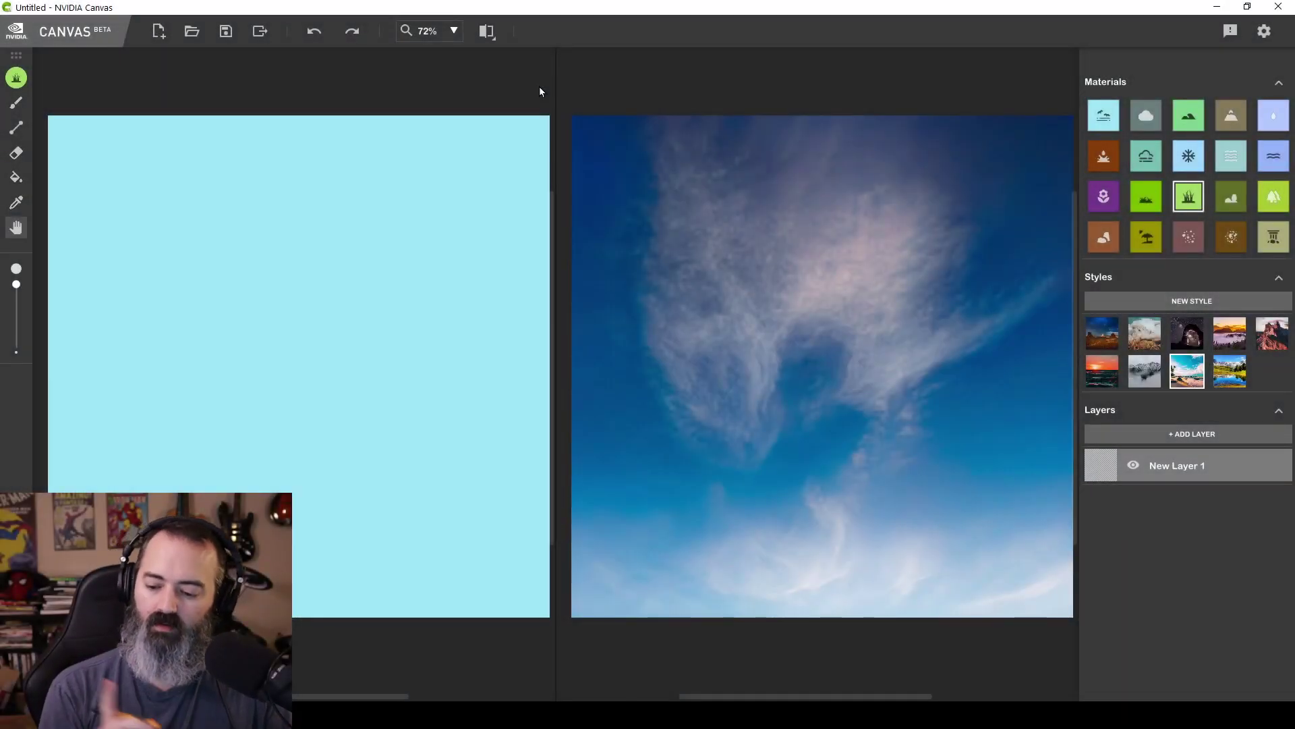
Select the Stone tile in the Materials panel
click(1107, 240)
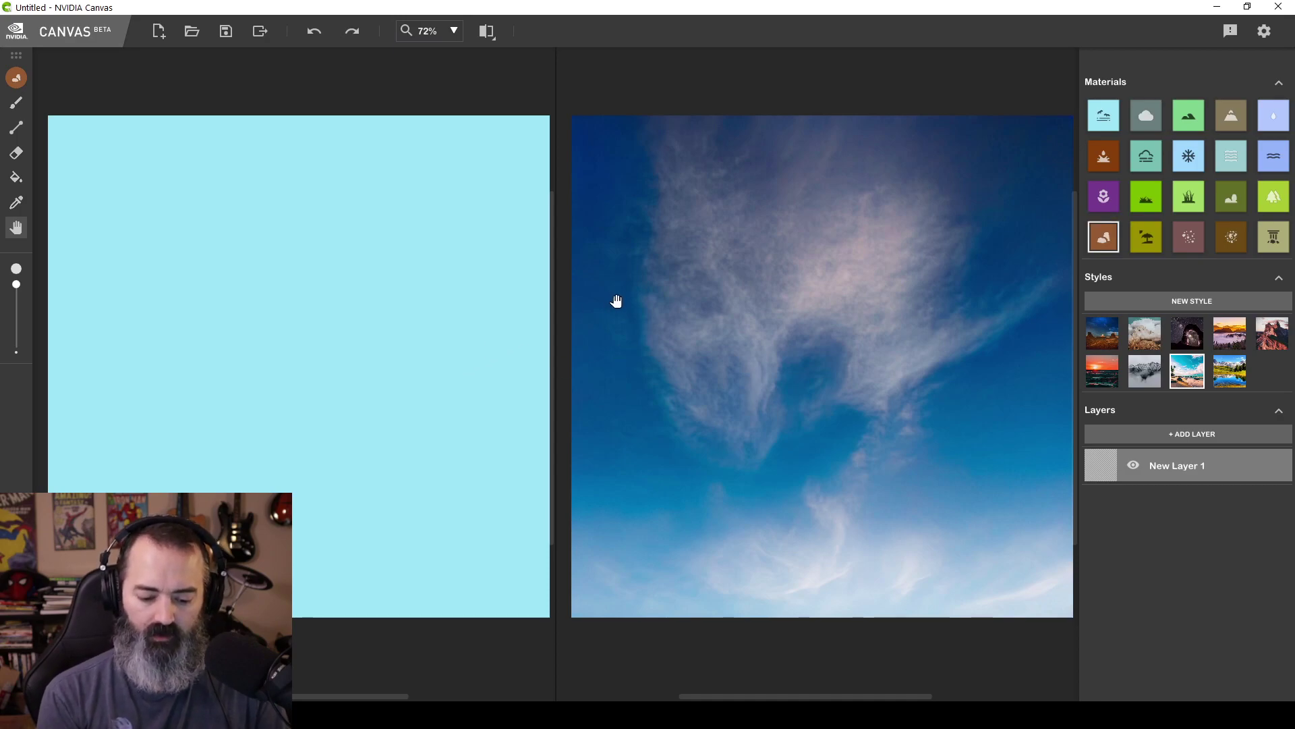
With the Brush, try two wavy stone strokes and undo both
click(13, 108)
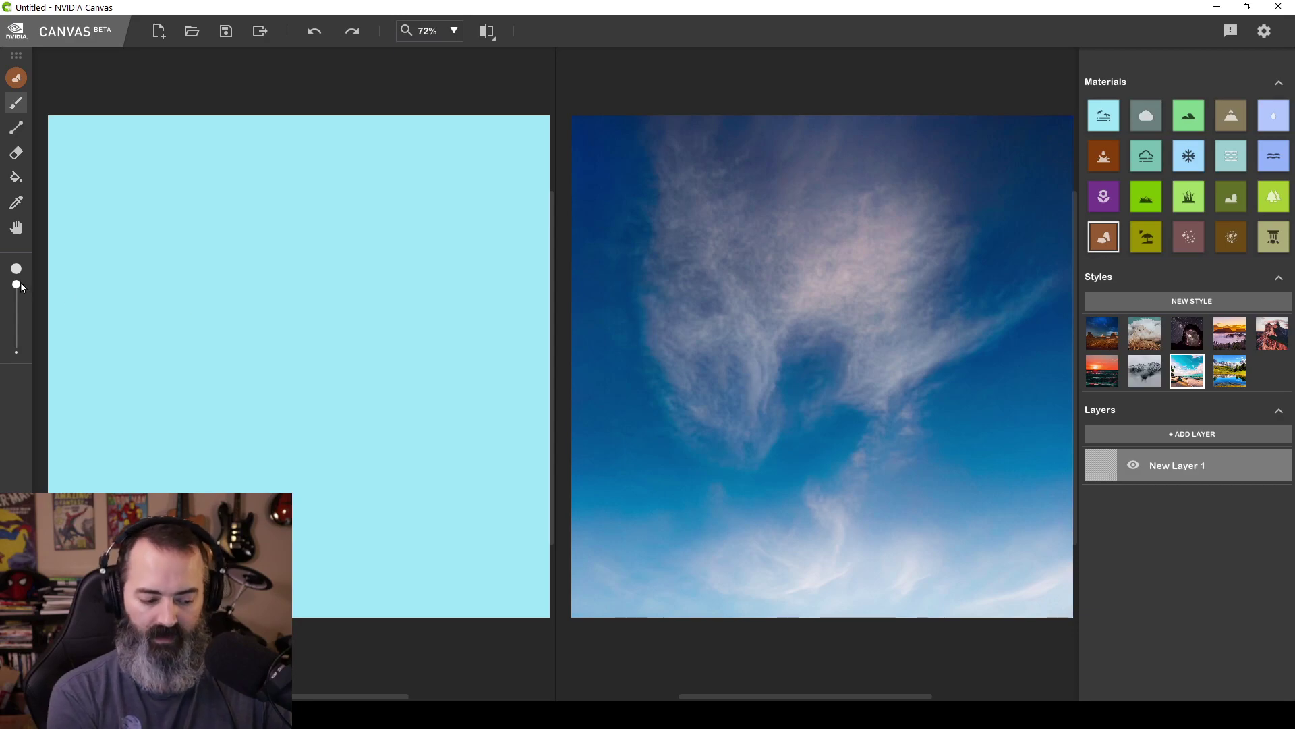
mouse_move(183, 468)
mouse_down()
mouse_move(327, 514)
mouse_move(416, 519)
mouse_up()
key(ctrl+z)
drag(150, 480, 533, 514)
key(ctrl+z)
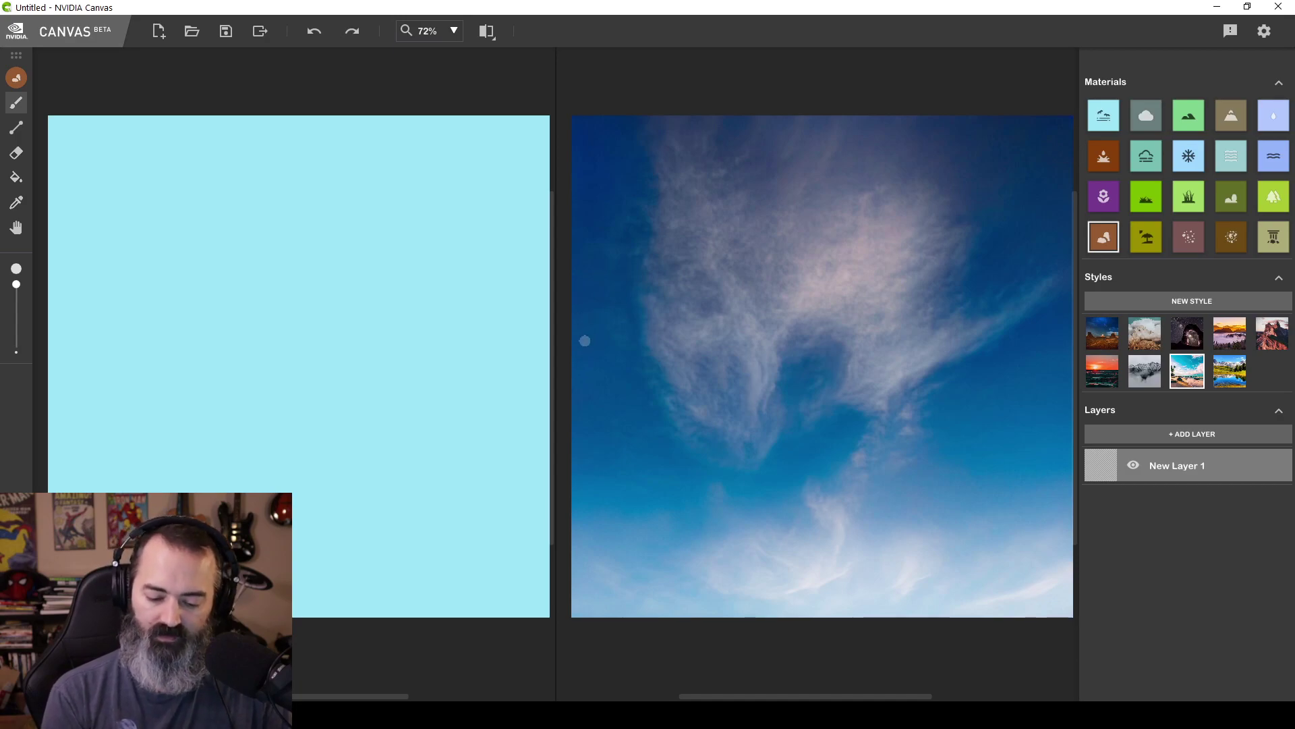
Paint a thick stone ledge and extend stone over the lower left
mouse_move(578, 285)
mouse_down()
mouse_move(1071, 267)
mouse_move(643, 303)
mouse_move(625, 358)
mouse_move(1066, 317)
mouse_move(722, 347)
mouse_up()
mouse_move(607, 327)
mouse_down()
mouse_move(665, 364)
mouse_move(854, 354)
mouse_move(944, 334)
mouse_move(595, 440)
mouse_move(1070, 378)
mouse_move(701, 410)
mouse_move(810, 438)
mouse_move(1059, 405)
mouse_move(758, 461)
mouse_move(877, 466)
mouse_move(709, 486)
mouse_move(978, 473)
mouse_move(628, 533)
mouse_move(594, 553)
mouse_move(847, 530)
mouse_move(555, 567)
mouse_move(699, 594)
mouse_move(879, 556)
mouse_move(992, 469)
mouse_move(814, 482)
mouse_up()
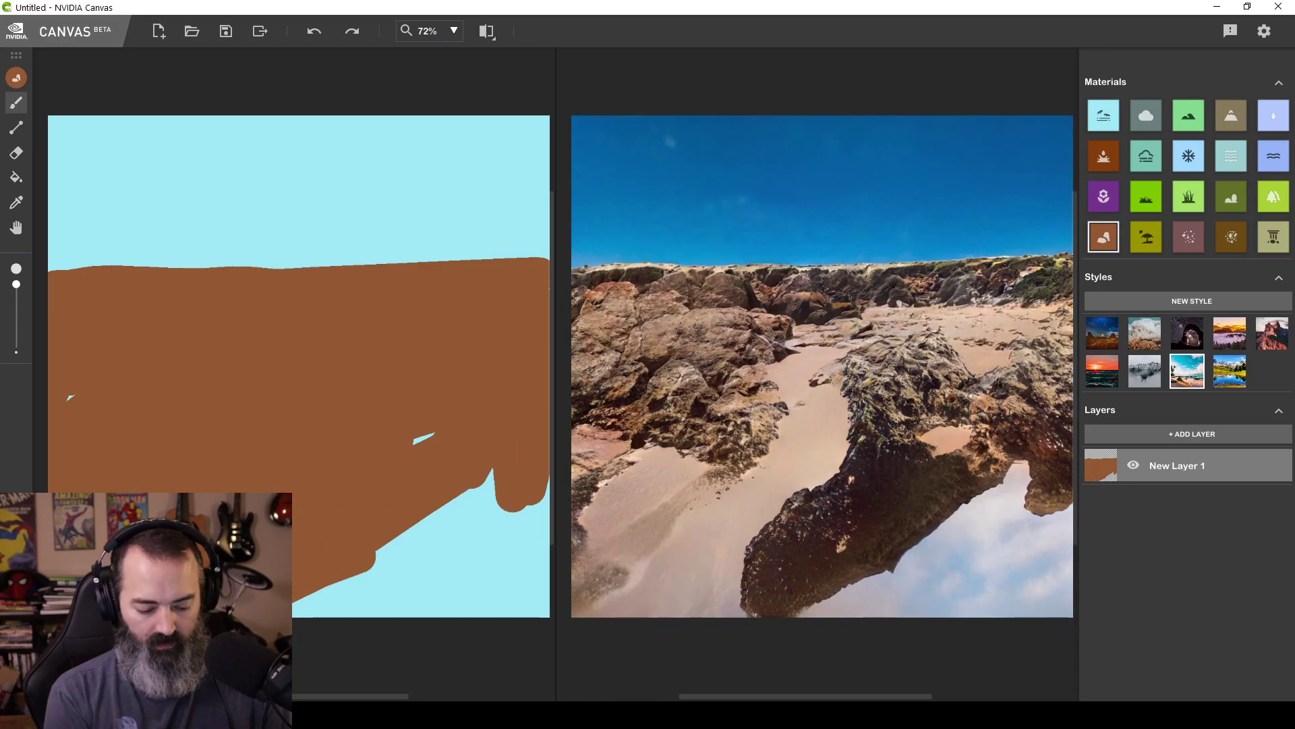
mouse_move(294, 588)
mouse_down()
mouse_move(403, 474)
mouse_move(297, 581)
mouse_move(363, 636)
mouse_move(548, 597)
mouse_up()
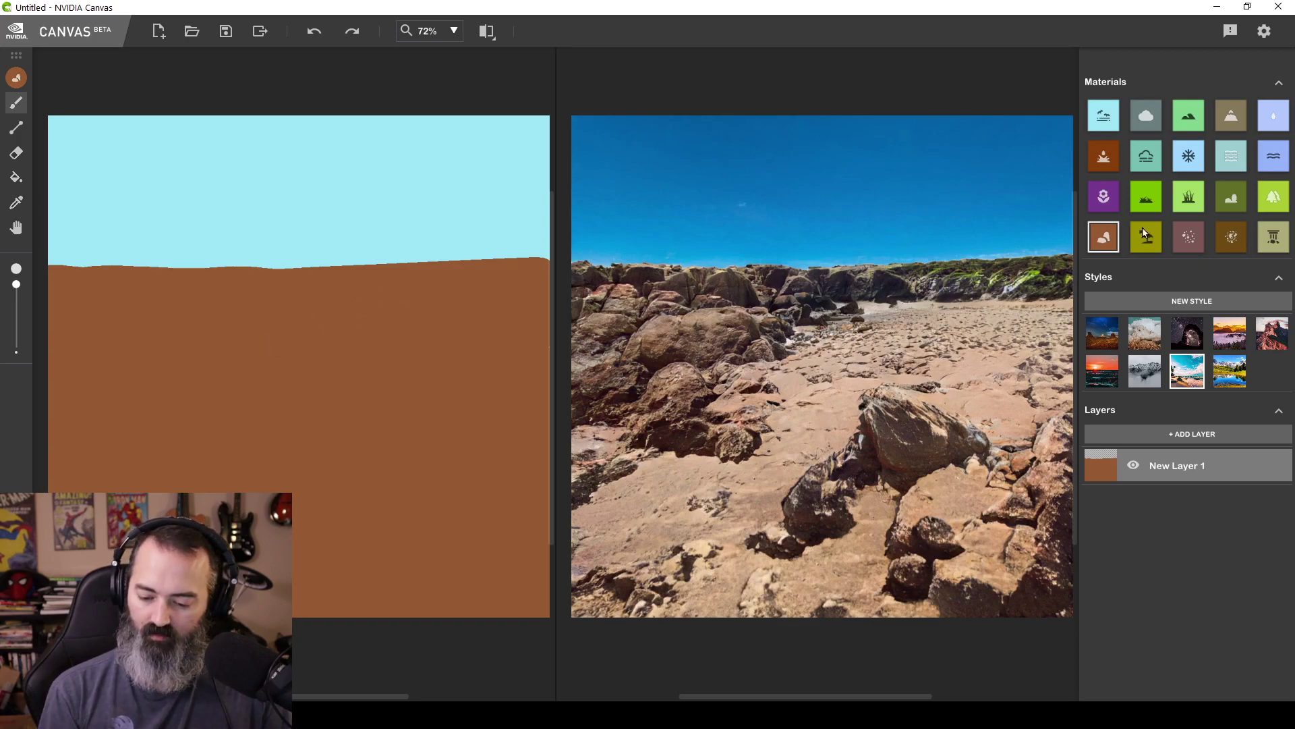
click(1190, 197)
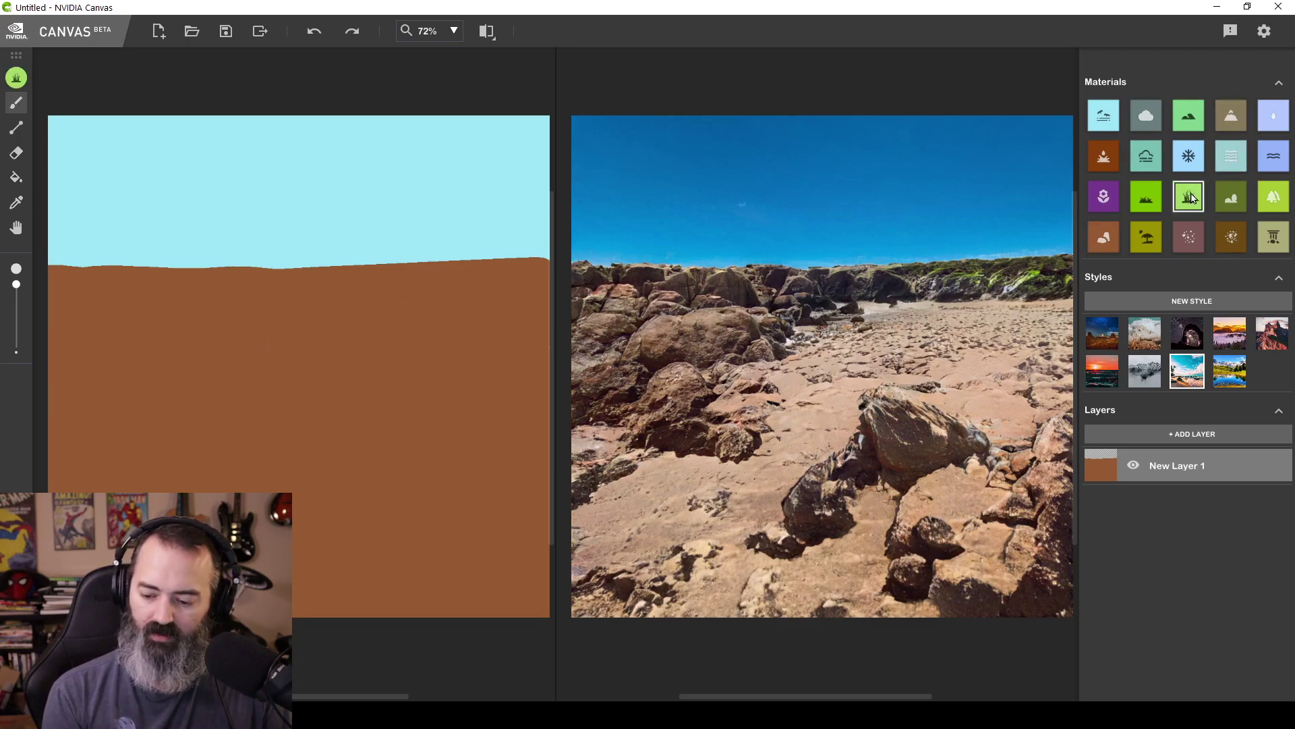
mouse_move(135, 371)
mouse_down()
mouse_move(225, 351)
mouse_move(280, 356)
mouse_up()
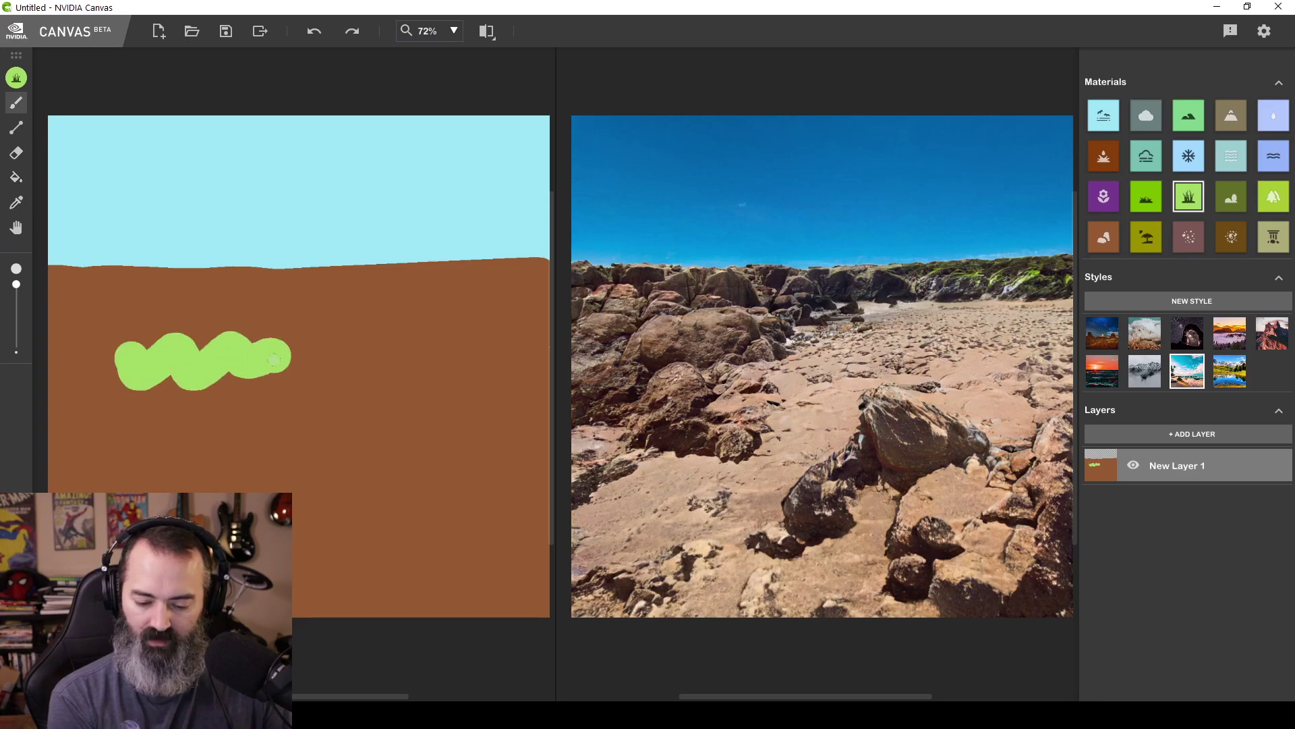
drag(166, 397, 357, 363)
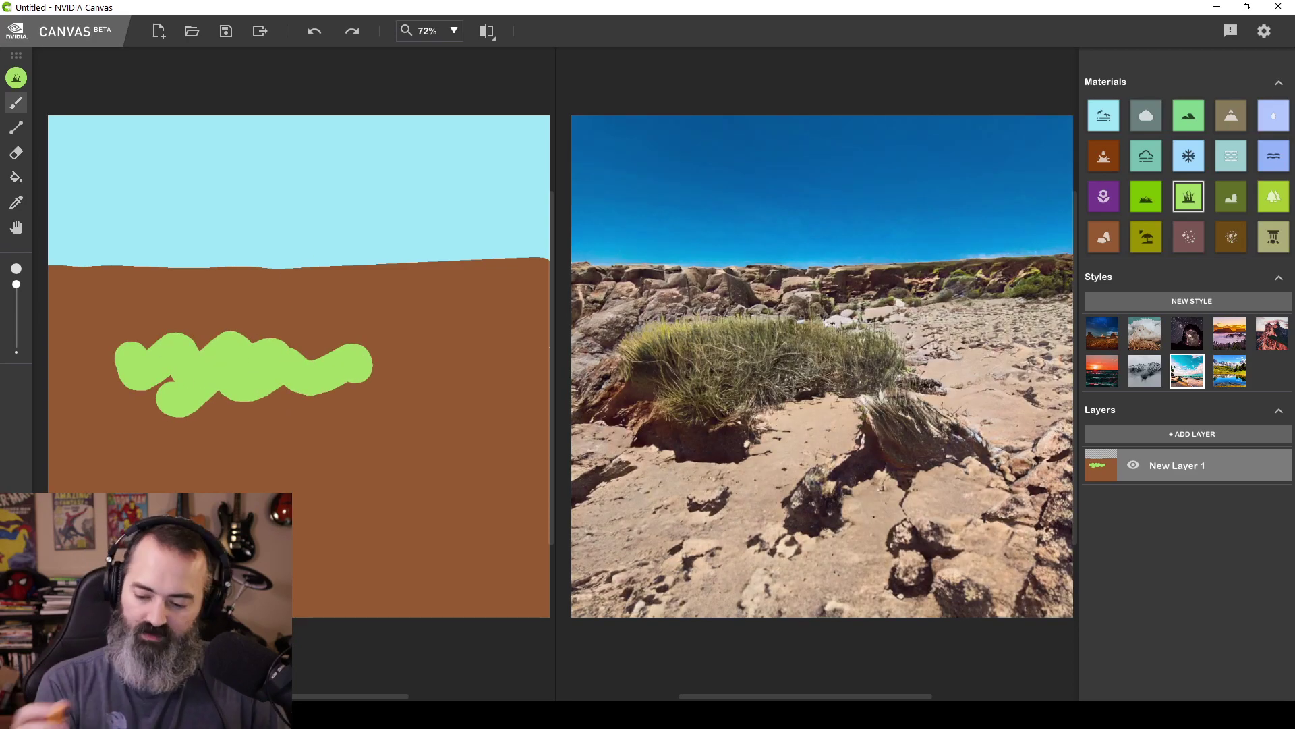
key(ctrl+z)
key(ctrl+z)
click(1104, 196)
mouse_move(165, 401)
mouse_down()
mouse_move(225, 359)
mouse_move(270, 376)
mouse_up()
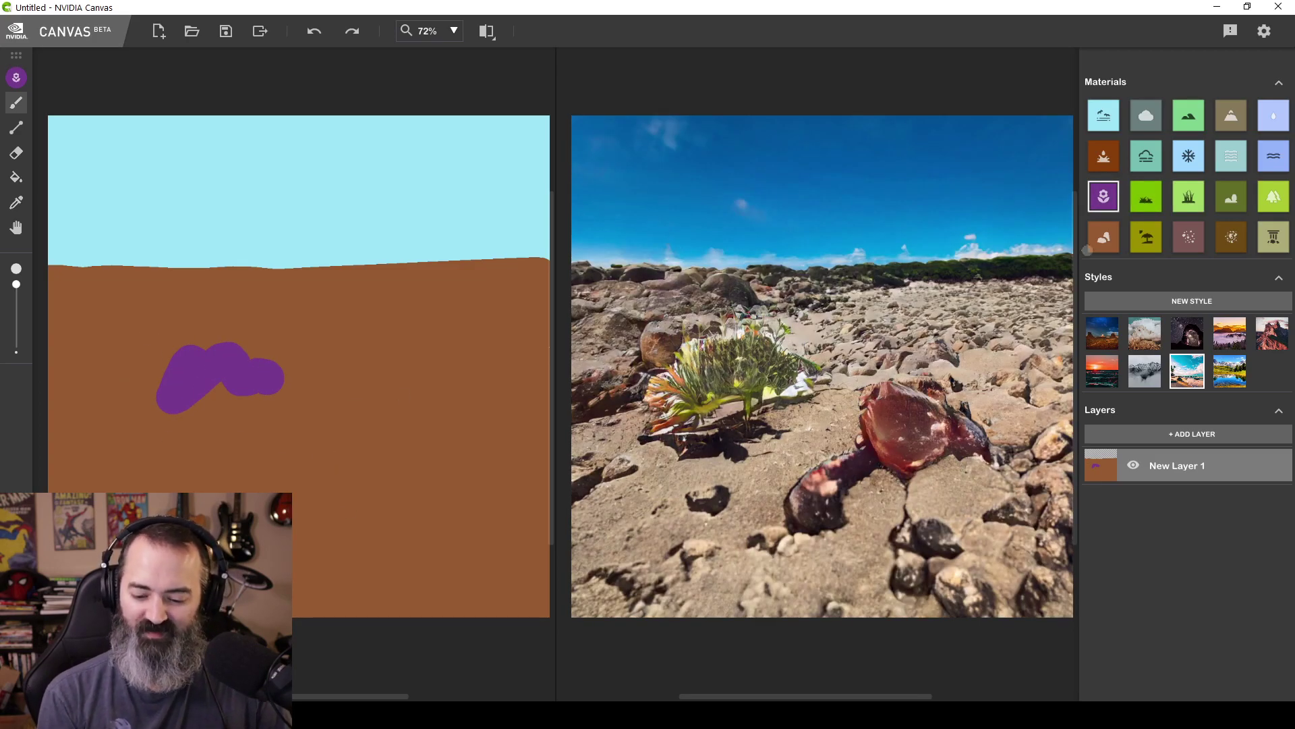
key(ctrl+z)
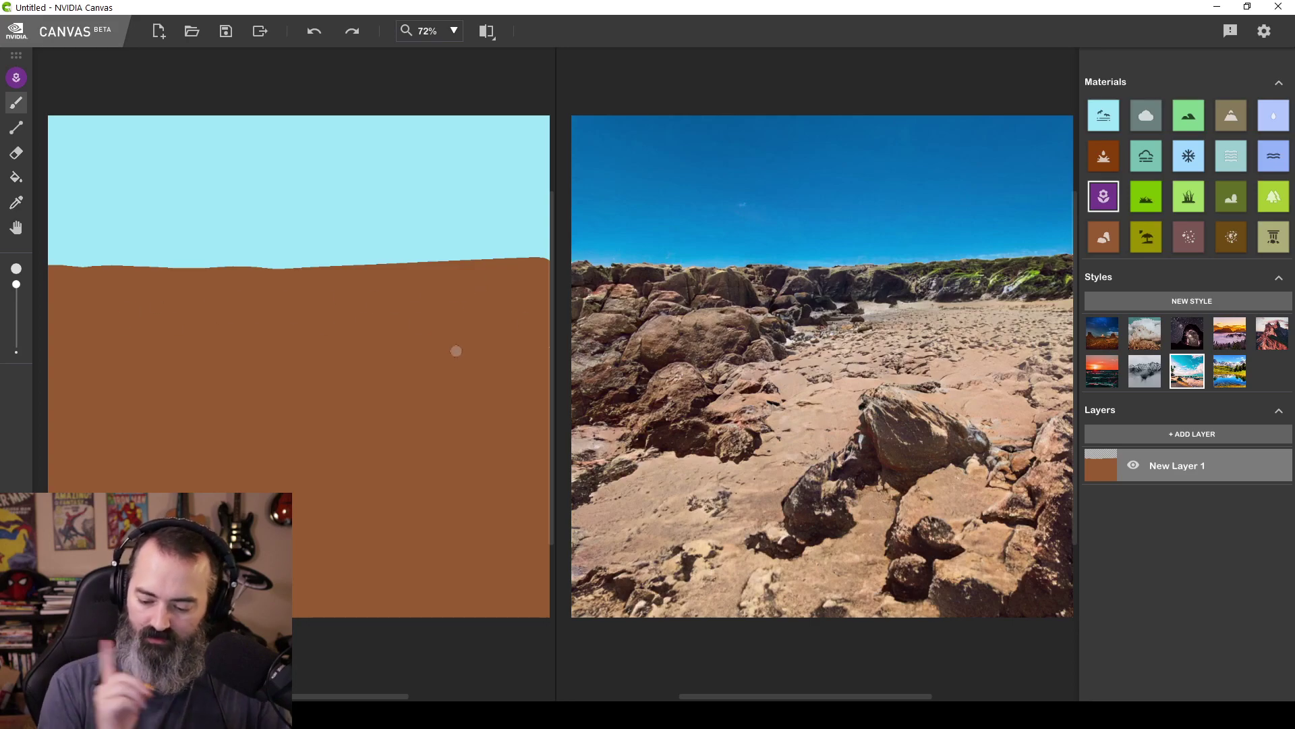
Add New Layer 2 under New Layer 1 and brush a Mountain peak and a right-hand hill
click(1219, 434)
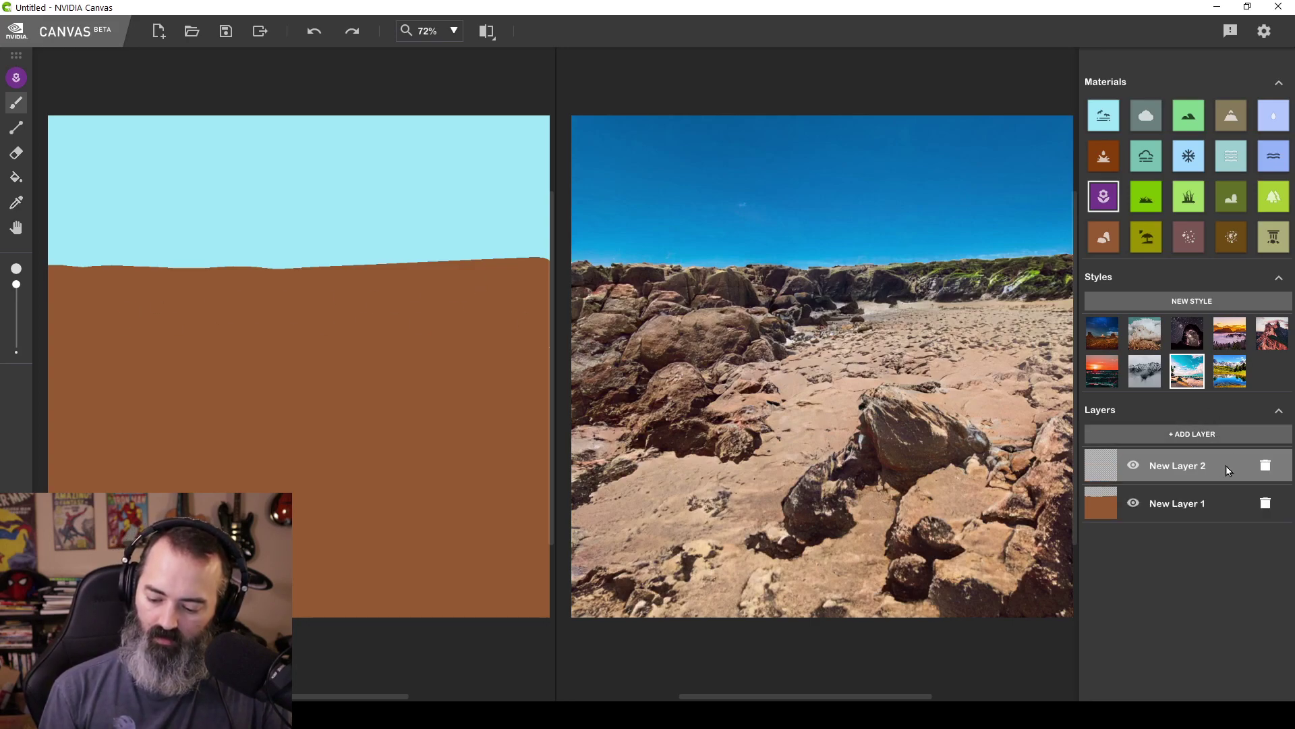
drag(1232, 467, 1244, 502)
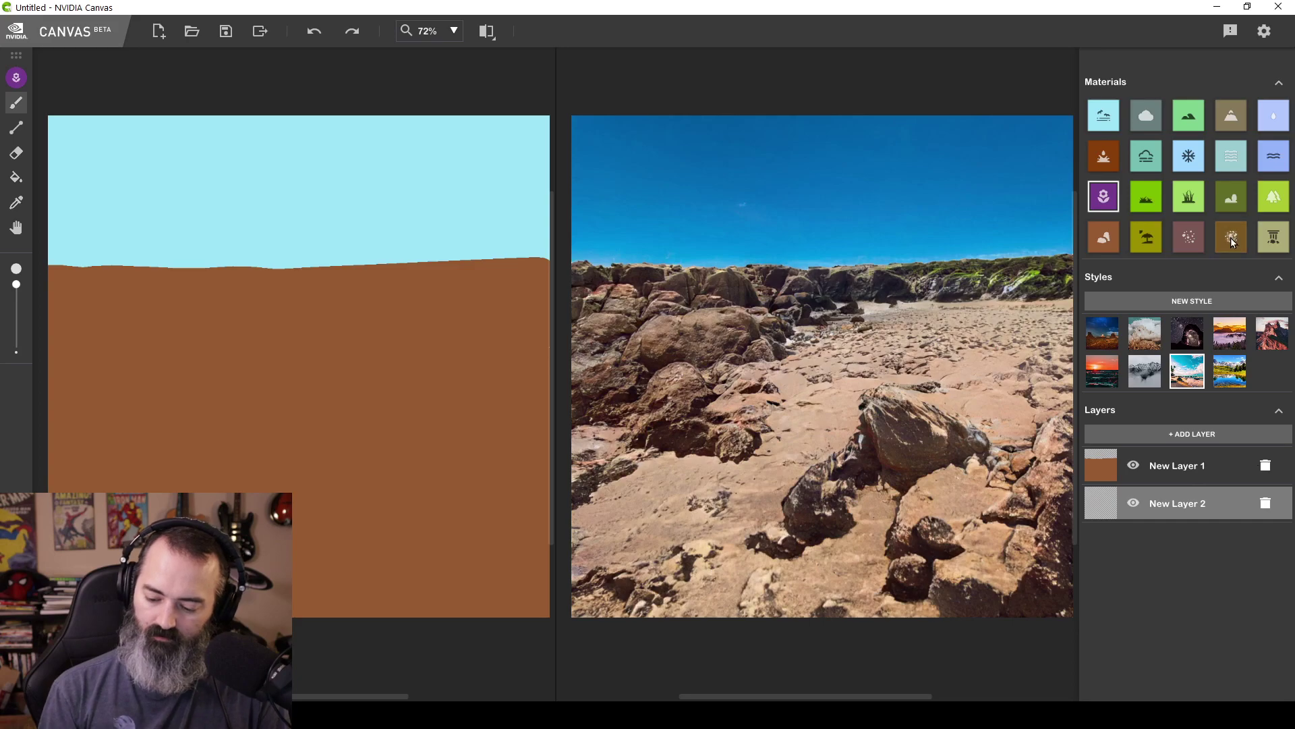
click(1244, 112)
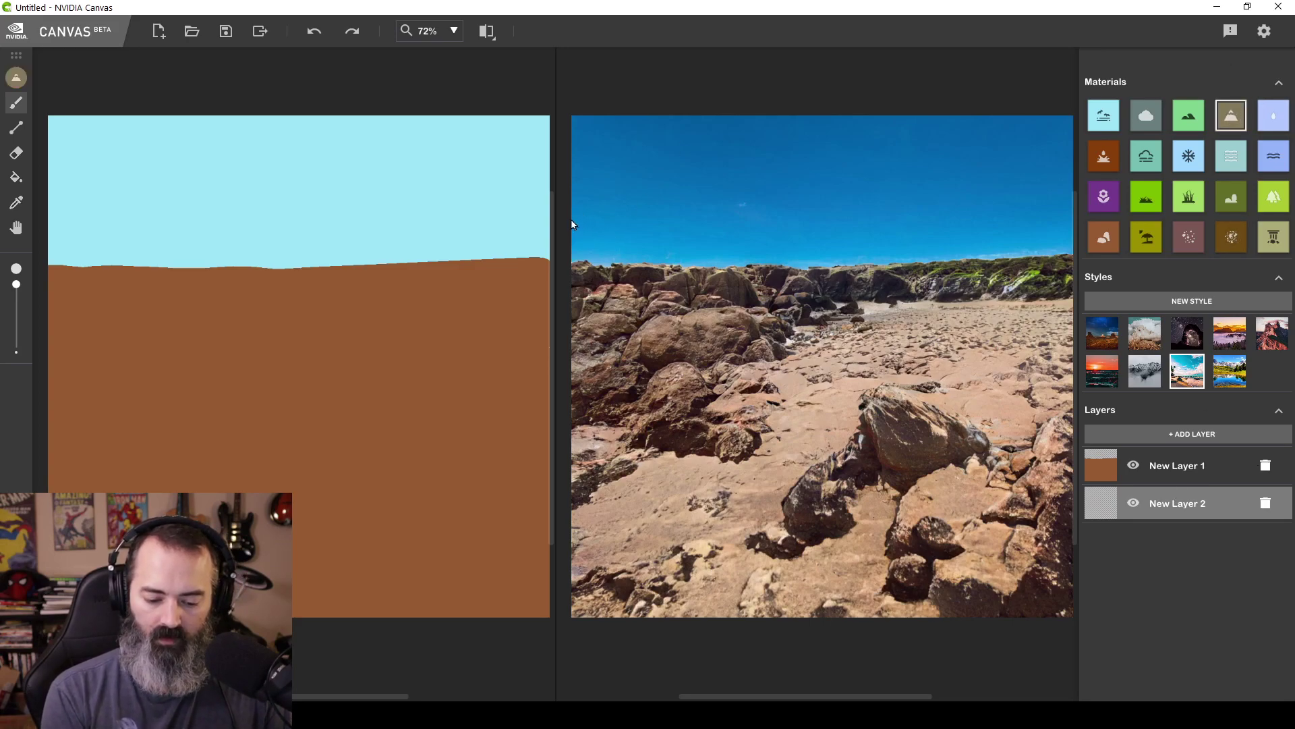
mouse_move(70, 209)
mouse_down()
mouse_move(118, 182)
mouse_move(309, 258)
mouse_up()
mouse_move(54, 250)
mouse_down()
mouse_move(410, 255)
mouse_move(550, 192)
mouse_up()
drag(472, 250, 548, 243)
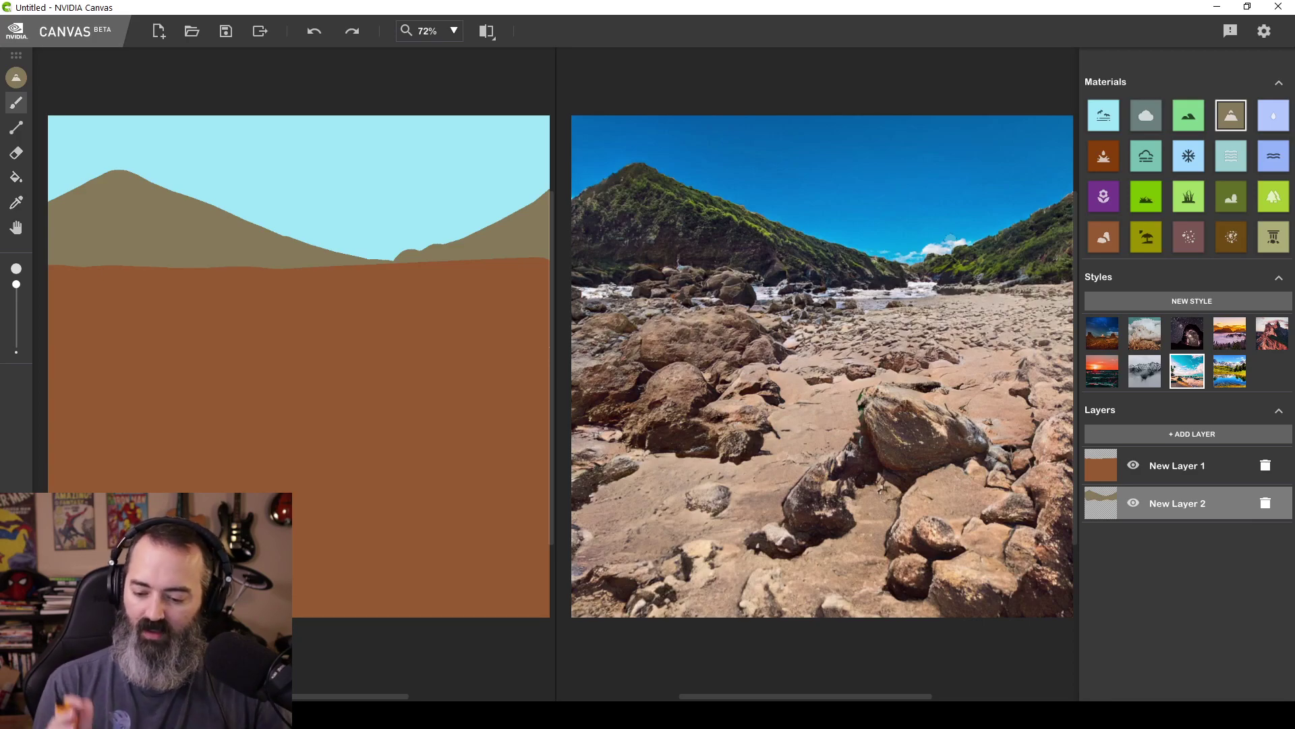
With Water on New Layer 1 and a smaller brush, paint a river to the bottom edge
click(1273, 160)
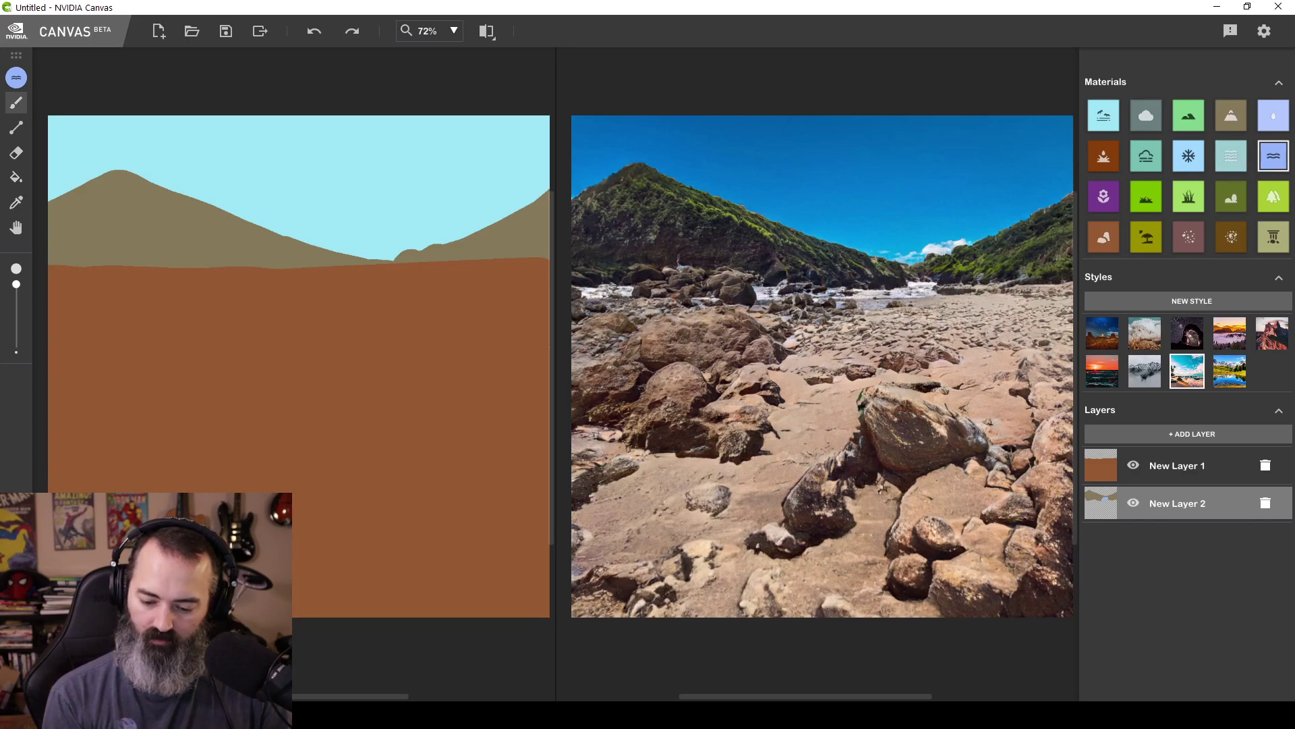
click(1177, 465)
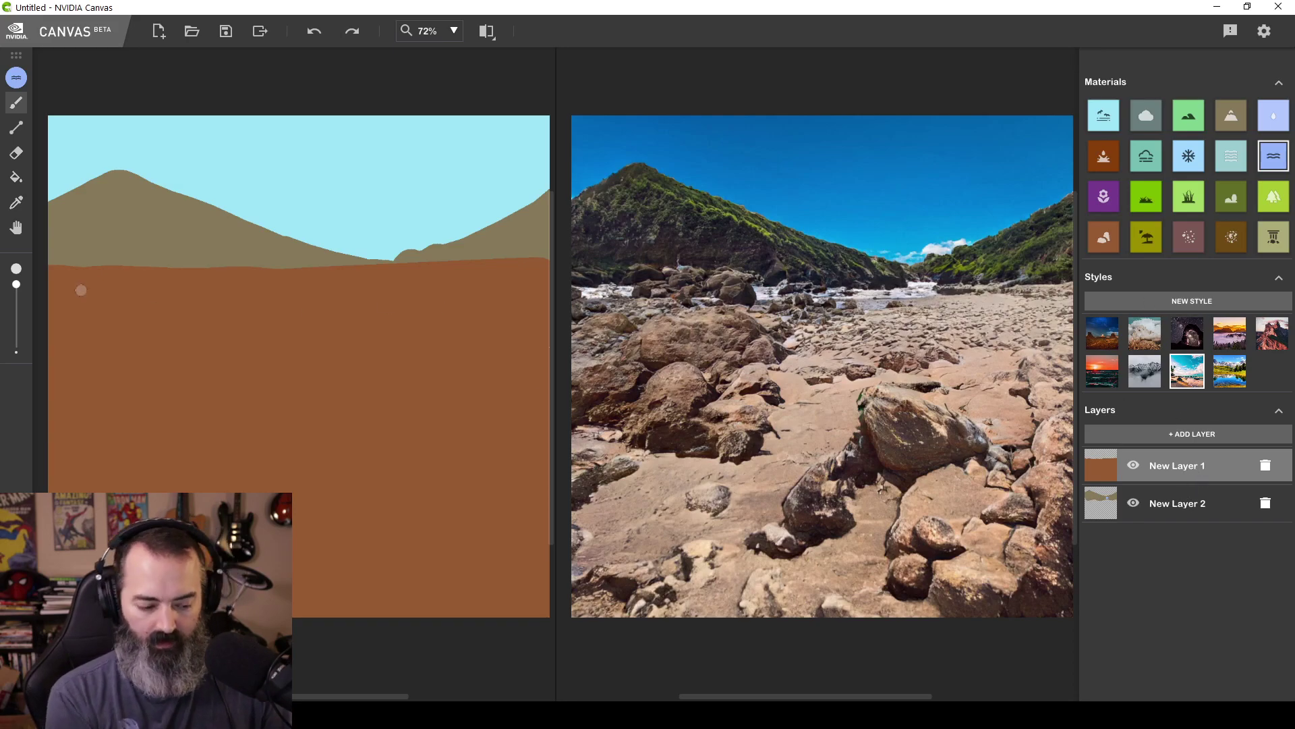
drag(16, 284, 16, 326)
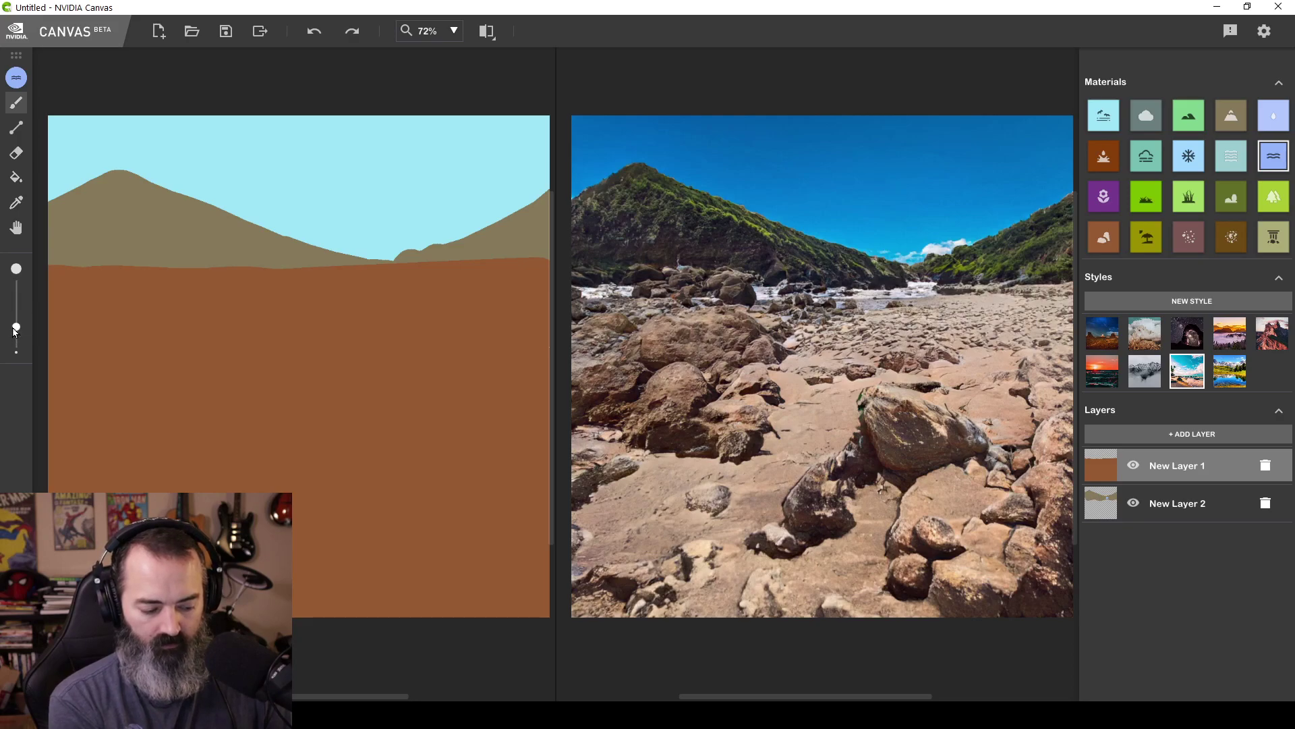
mouse_move(387, 301)
mouse_down()
mouse_move(361, 308)
mouse_move(434, 307)
mouse_move(358, 322)
mouse_move(278, 358)
mouse_move(249, 390)
mouse_move(371, 417)
mouse_up()
mouse_move(311, 363)
mouse_down()
mouse_move(466, 453)
mouse_move(182, 550)
mouse_move(398, 440)
mouse_move(326, 518)
mouse_move(346, 553)
mouse_move(413, 485)
mouse_move(320, 434)
mouse_move(445, 447)
mouse_up()
mouse_move(409, 489)
mouse_down()
mouse_move(341, 615)
mouse_move(368, 462)
mouse_move(233, 494)
mouse_up()
Enlarge the brush and widen the river, filling its brown gaps and left bank
drag(16, 327, 16, 299)
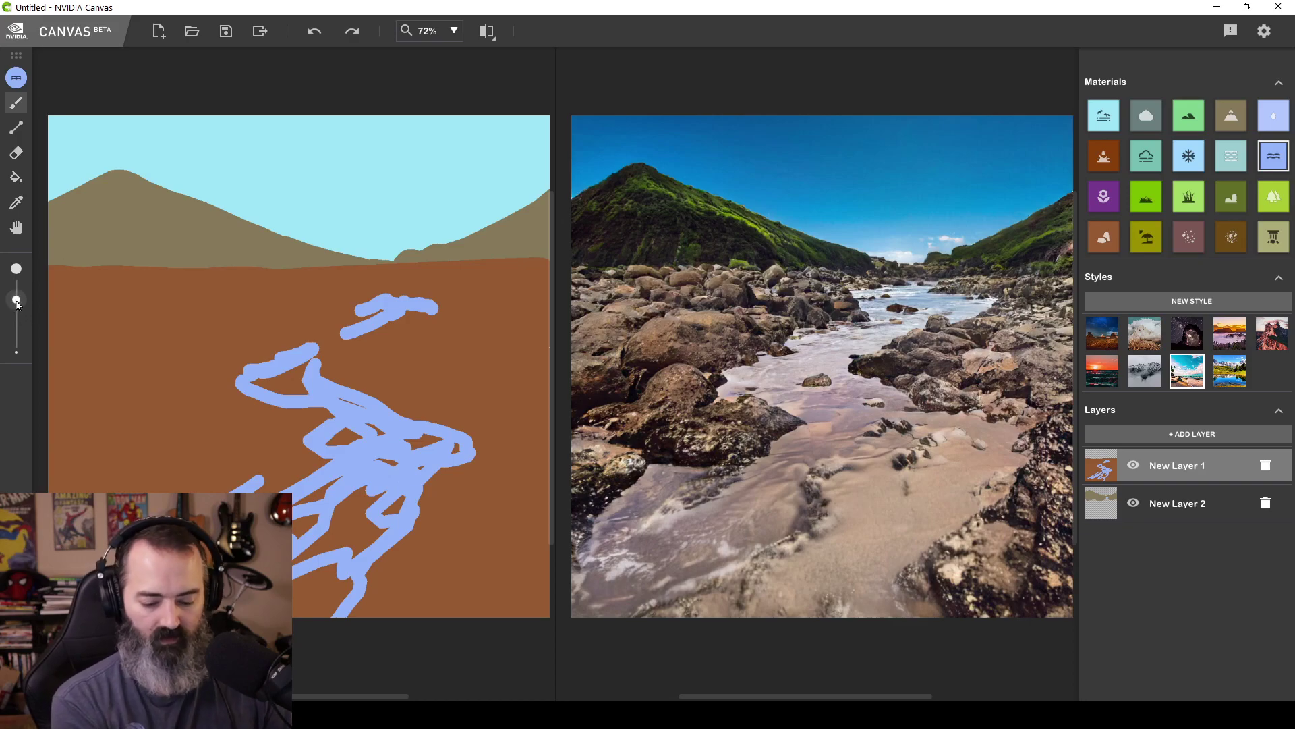
mouse_move(371, 477)
mouse_down()
mouse_move(282, 488)
mouse_move(432, 503)
mouse_move(297, 540)
mouse_move(398, 574)
mouse_move(302, 599)
mouse_move(396, 500)
mouse_move(283, 513)
mouse_move(67, 573)
mouse_up()
mouse_move(328, 465)
mouse_down()
mouse_move(284, 449)
mouse_move(300, 415)
mouse_move(465, 449)
mouse_move(410, 571)
mouse_move(435, 523)
mouse_move(496, 594)
mouse_move(448, 608)
mouse_up()
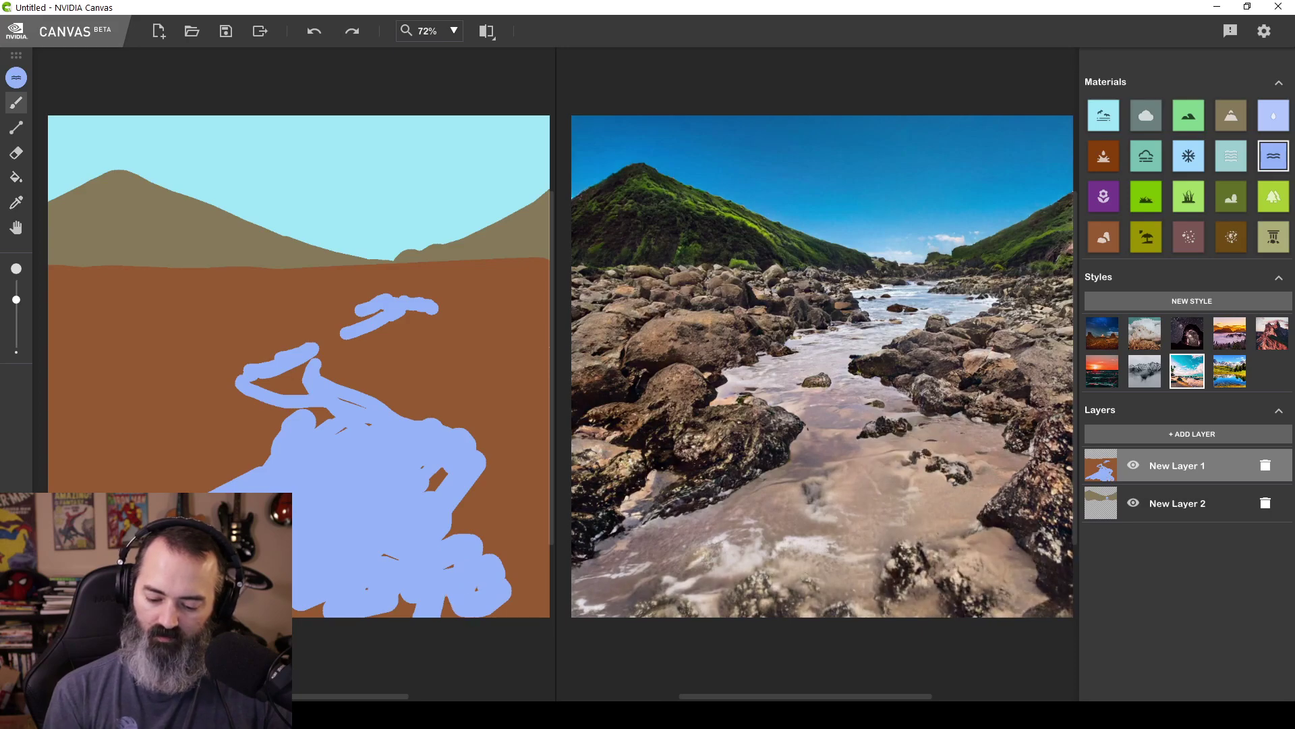
mouse_move(220, 474)
mouse_down()
mouse_move(237, 454)
mouse_move(287, 442)
mouse_up()
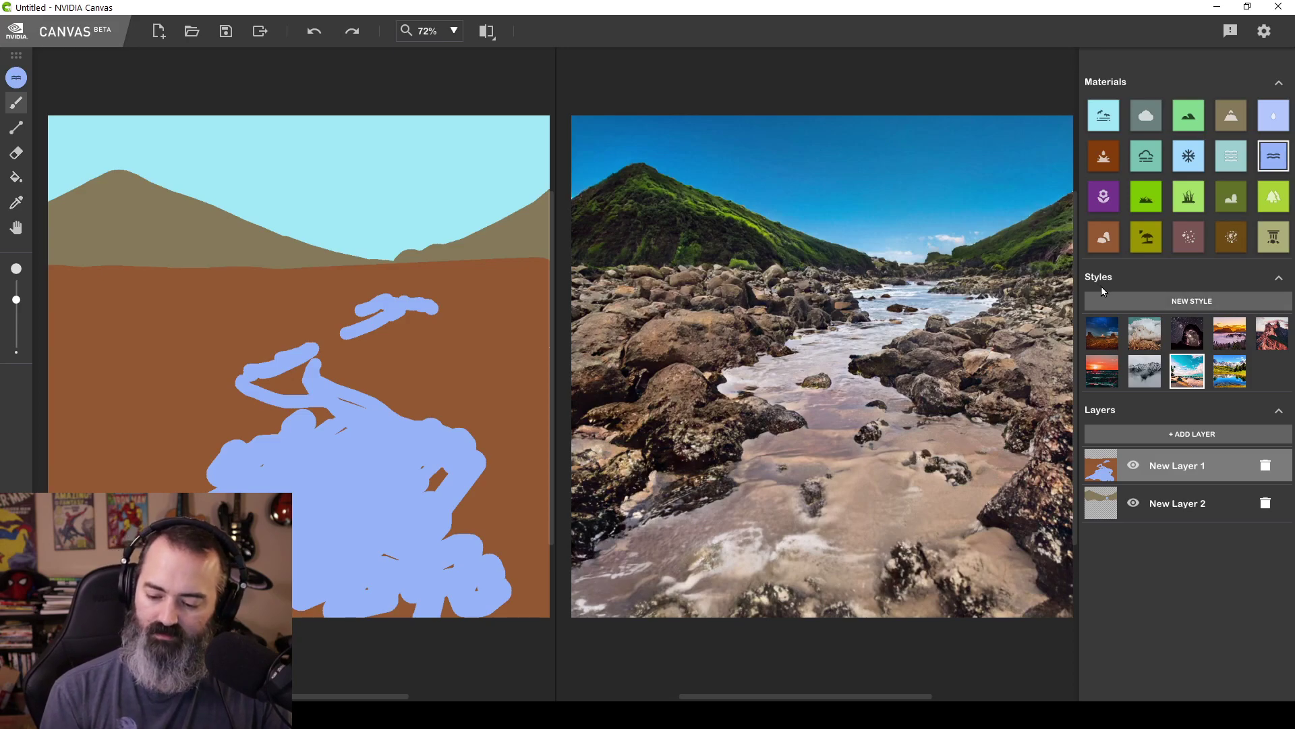
Preview the sunset, daylight, red rocky-stream, sunset ocean and black-and-white styles
click(1105, 335)
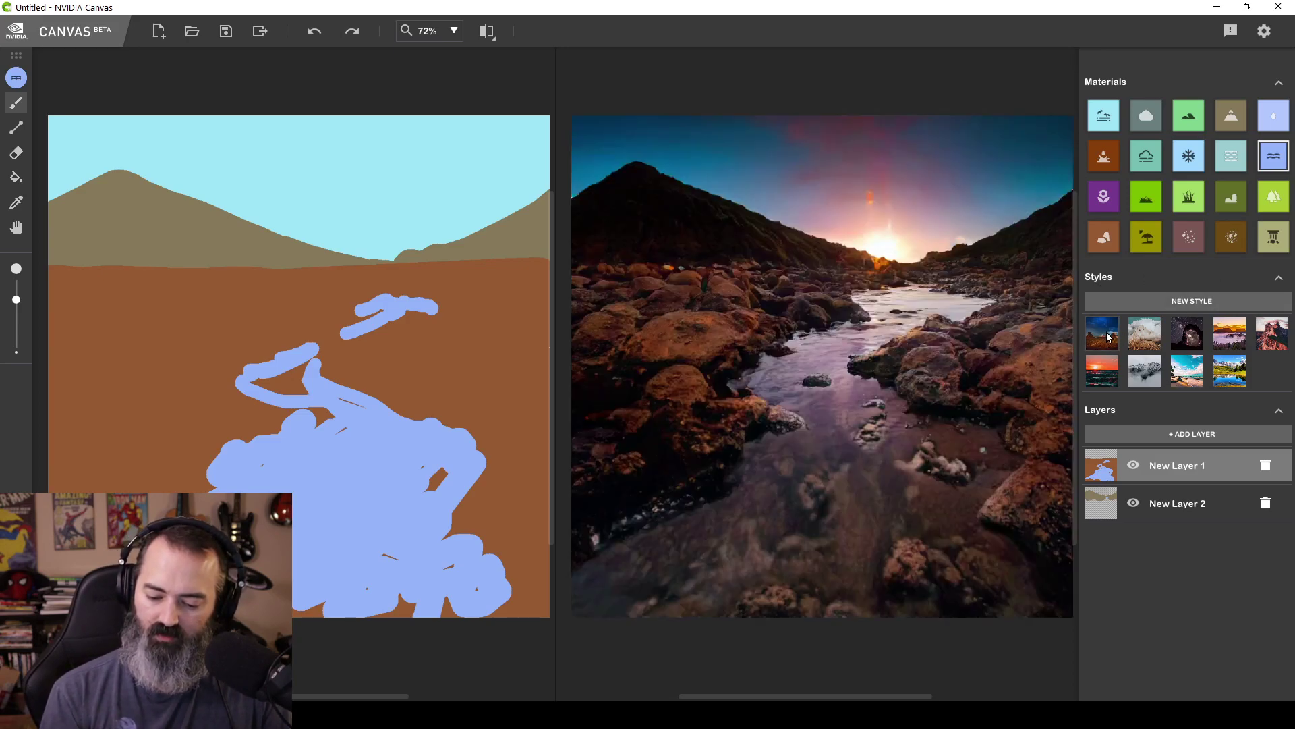
click(1148, 336)
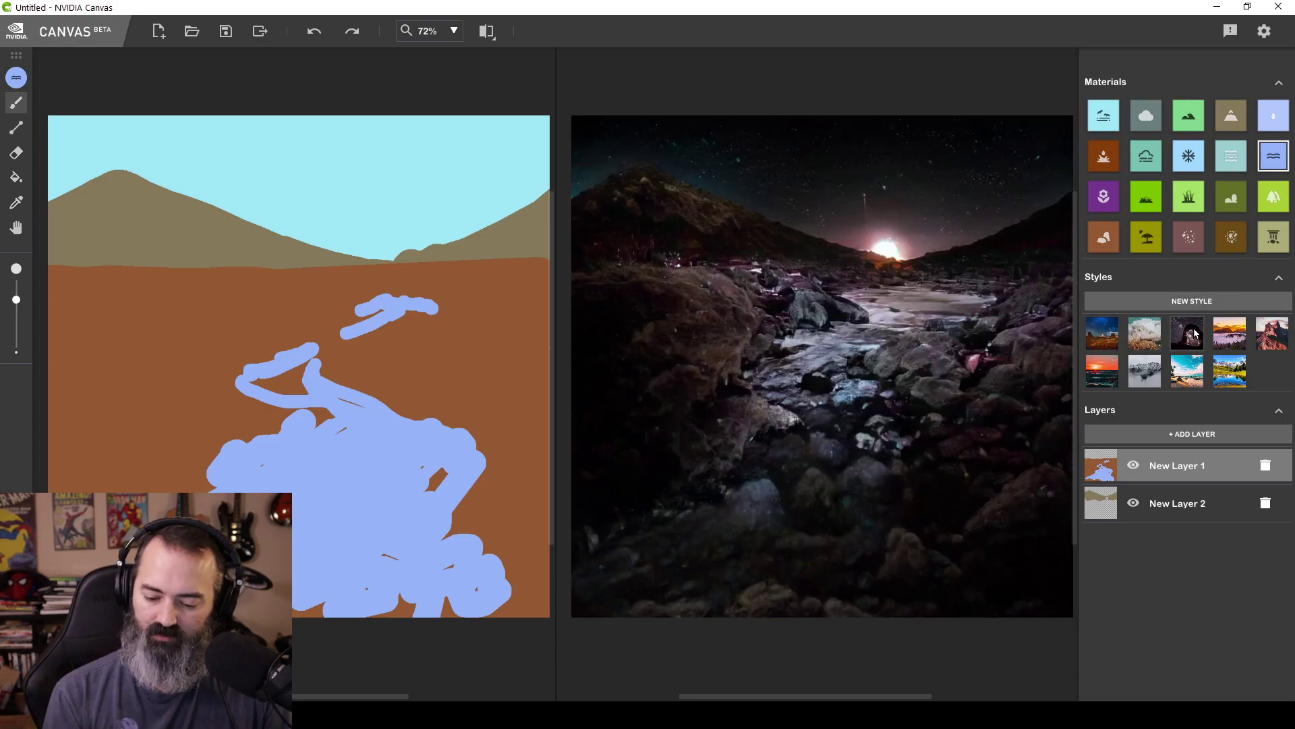
click(1237, 335)
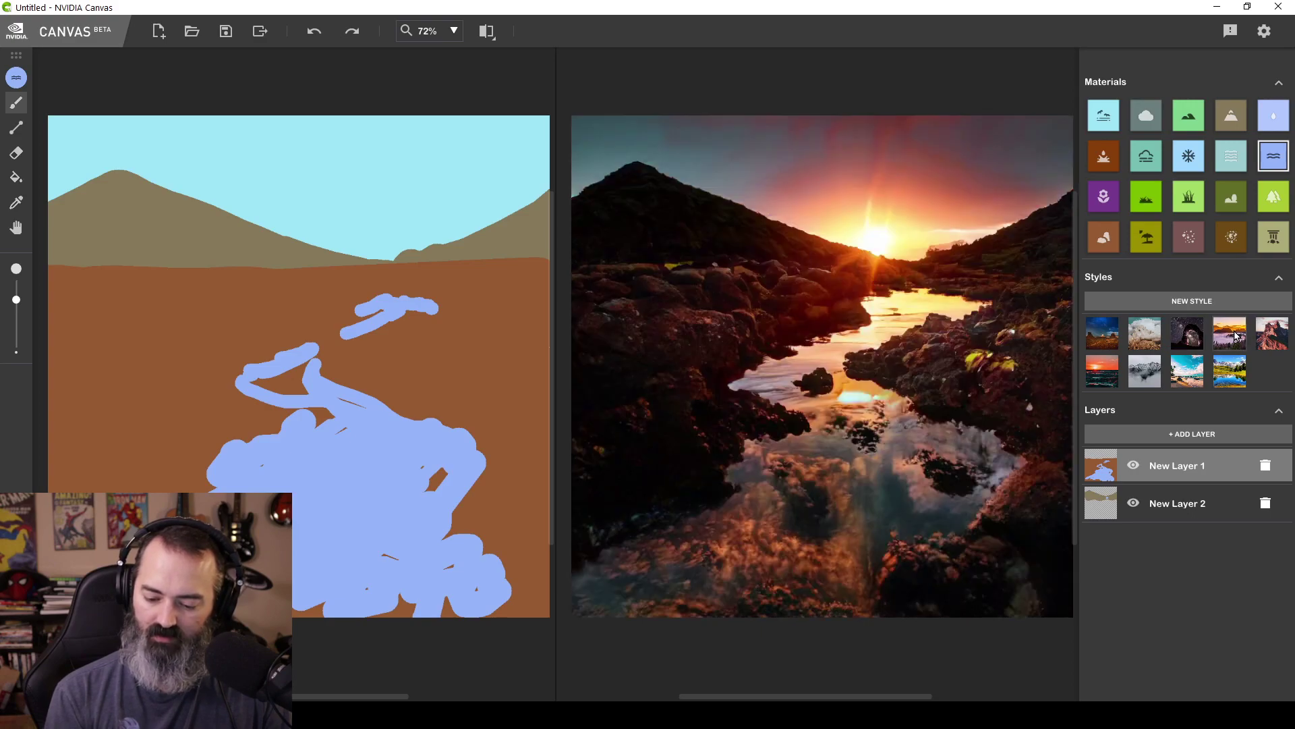
click(1275, 336)
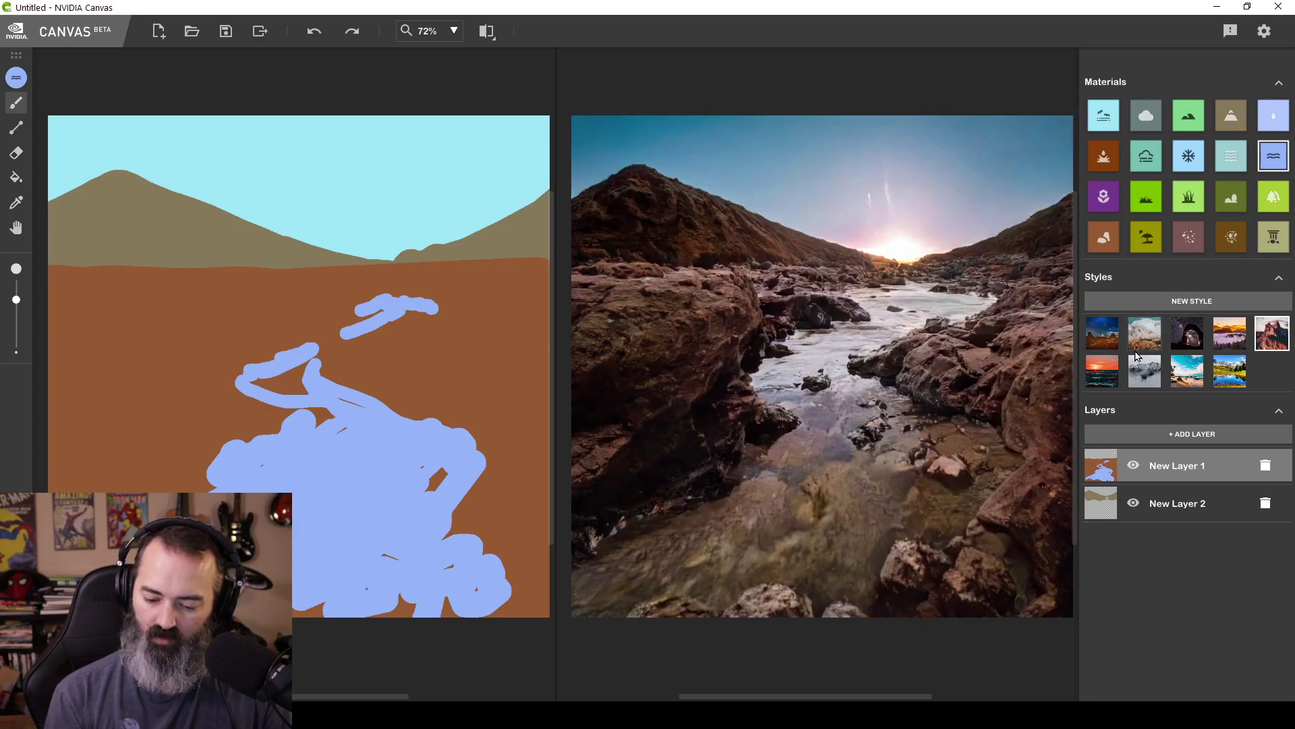
click(1108, 373)
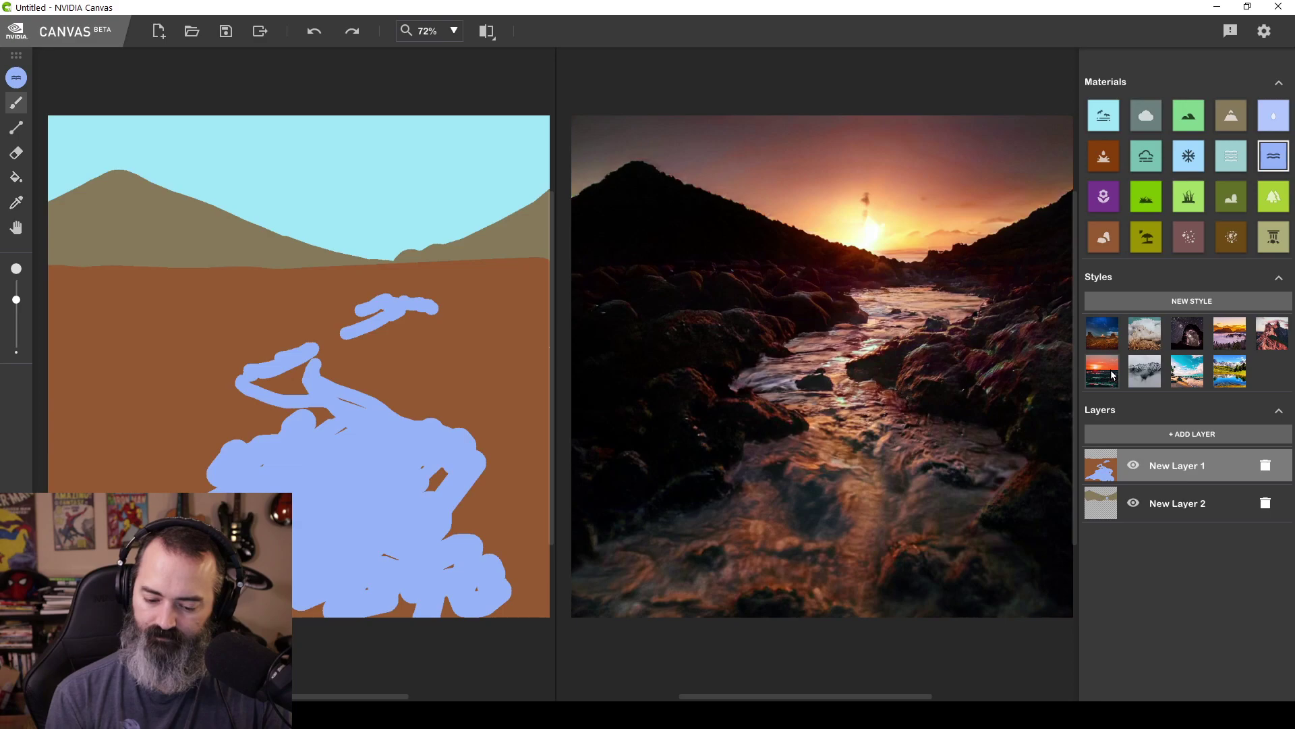
click(1145, 371)
Settle on the sandy rocky-stream style and join the upper water stroke to the river
click(1179, 375)
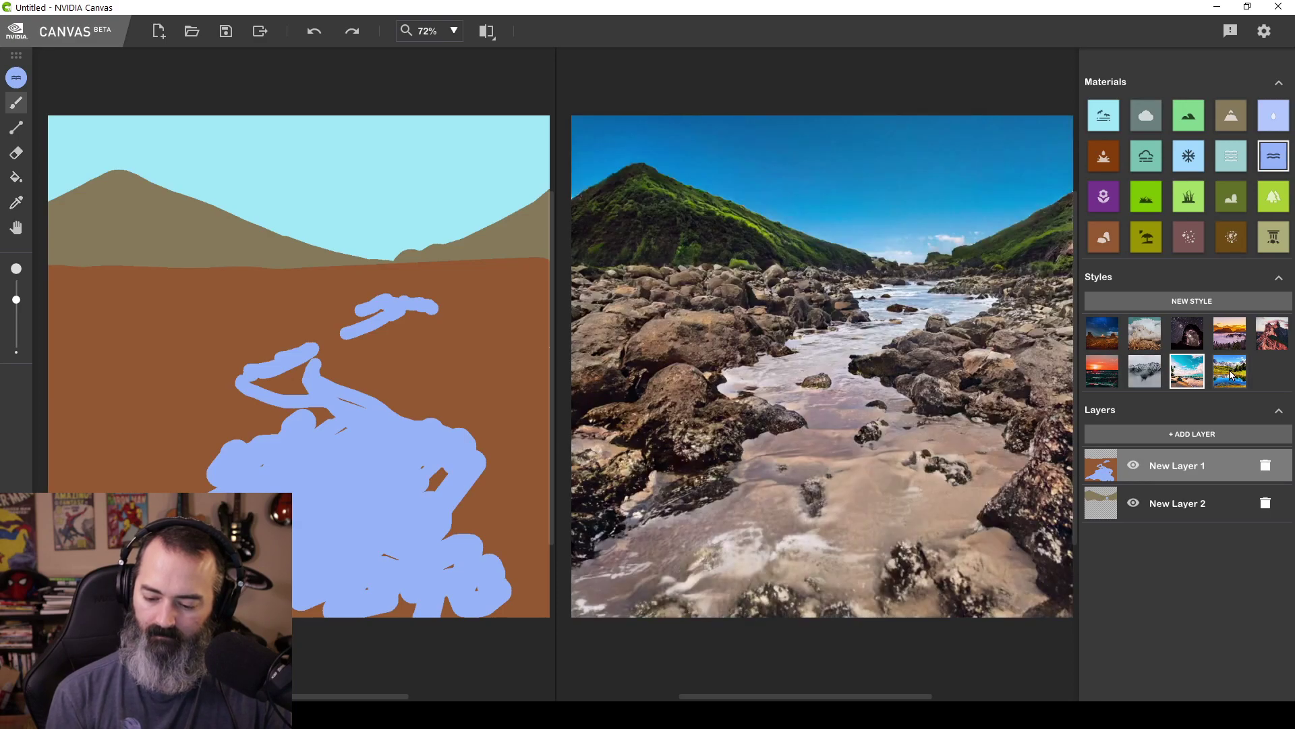
click(1232, 364)
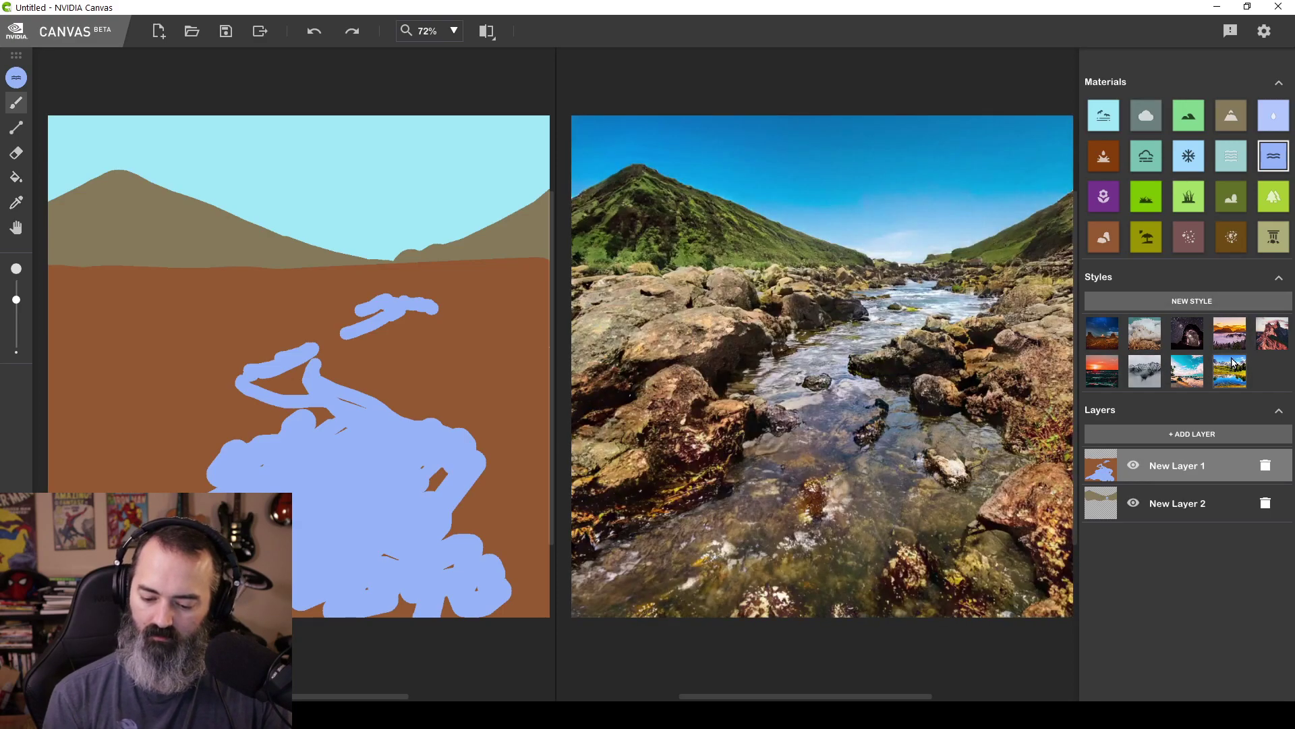
click(1196, 374)
mouse_move(368, 331)
mouse_down()
mouse_move(341, 368)
mouse_move(347, 386)
mouse_up()
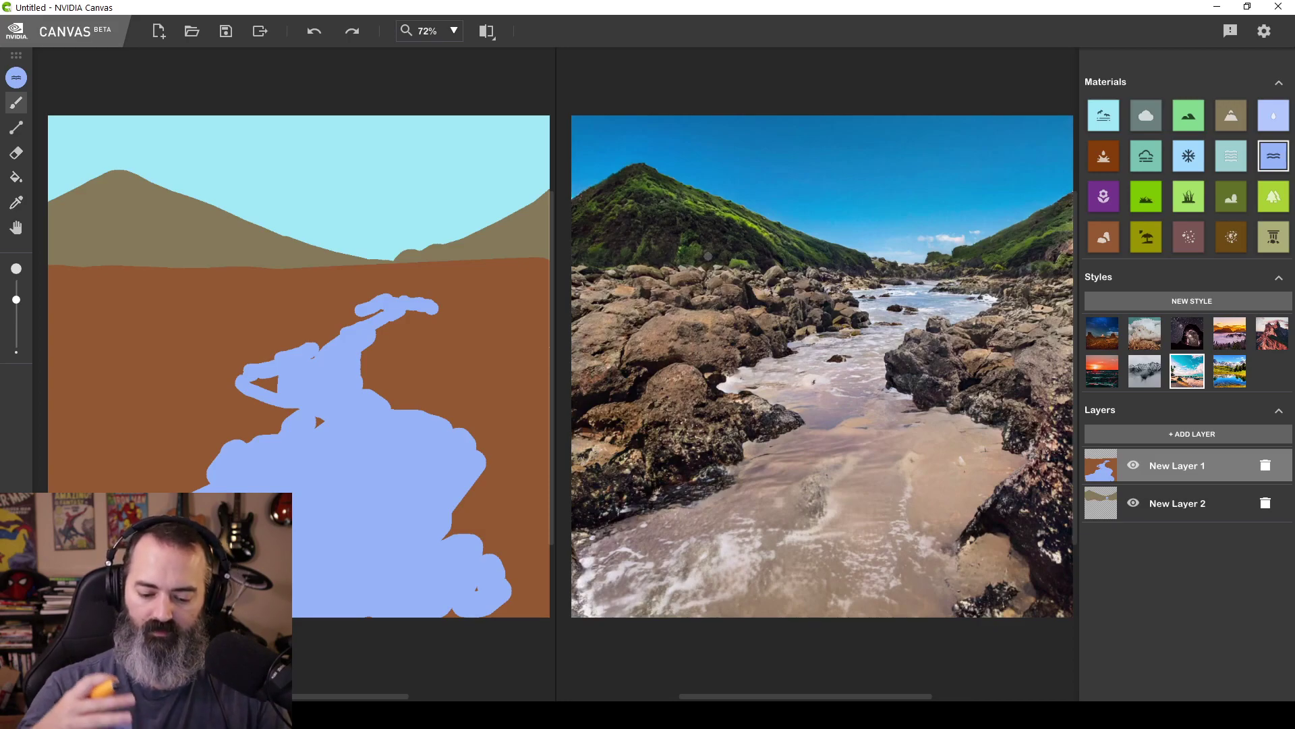
Try filling the upper area with Stone using the Fill tool, undoing both attempts
click(16, 178)
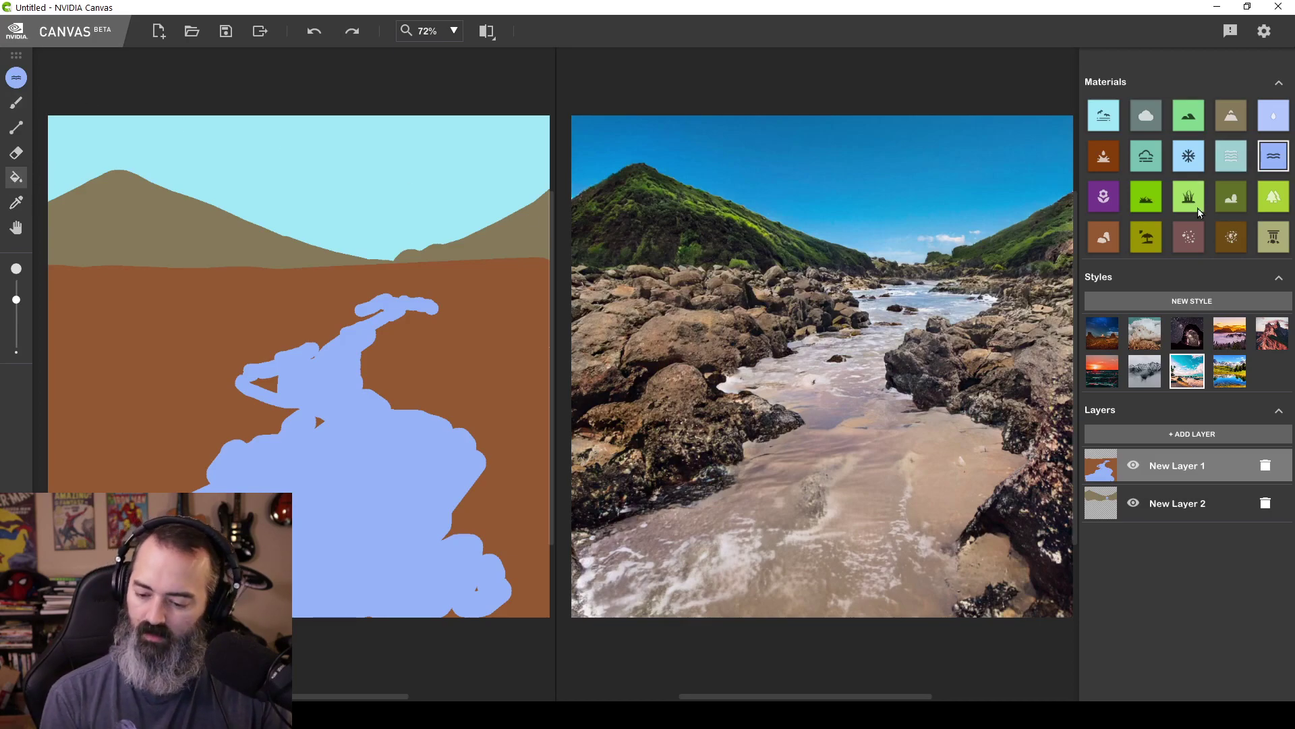
click(1103, 237)
click(647, 207)
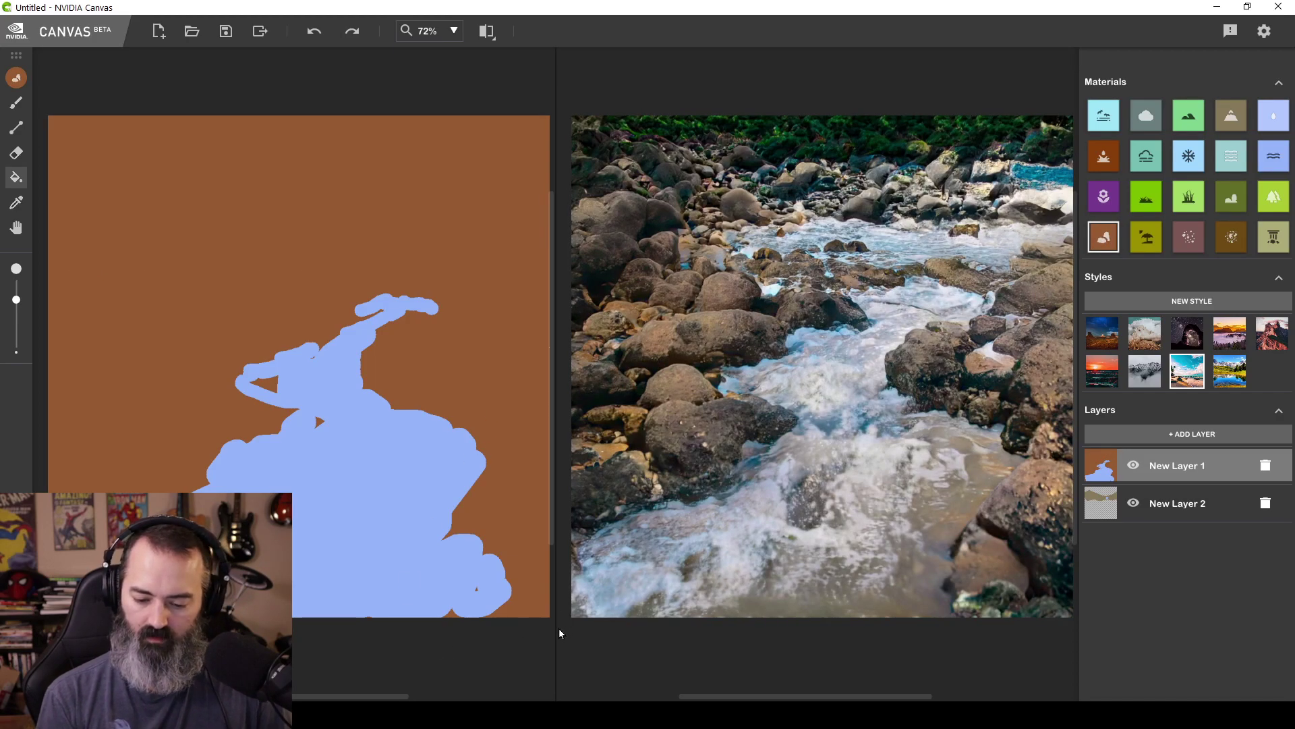
key(ctrl+z)
click(671, 221)
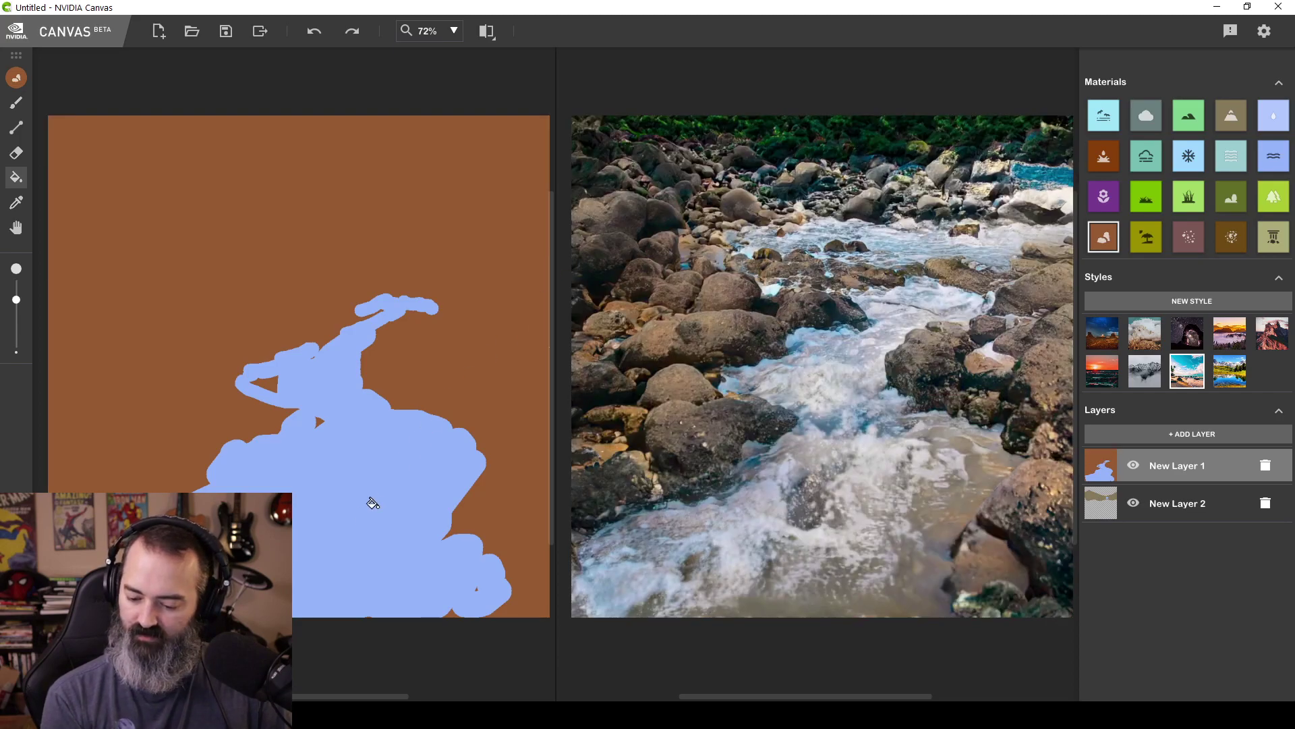
key(ctrl+z)
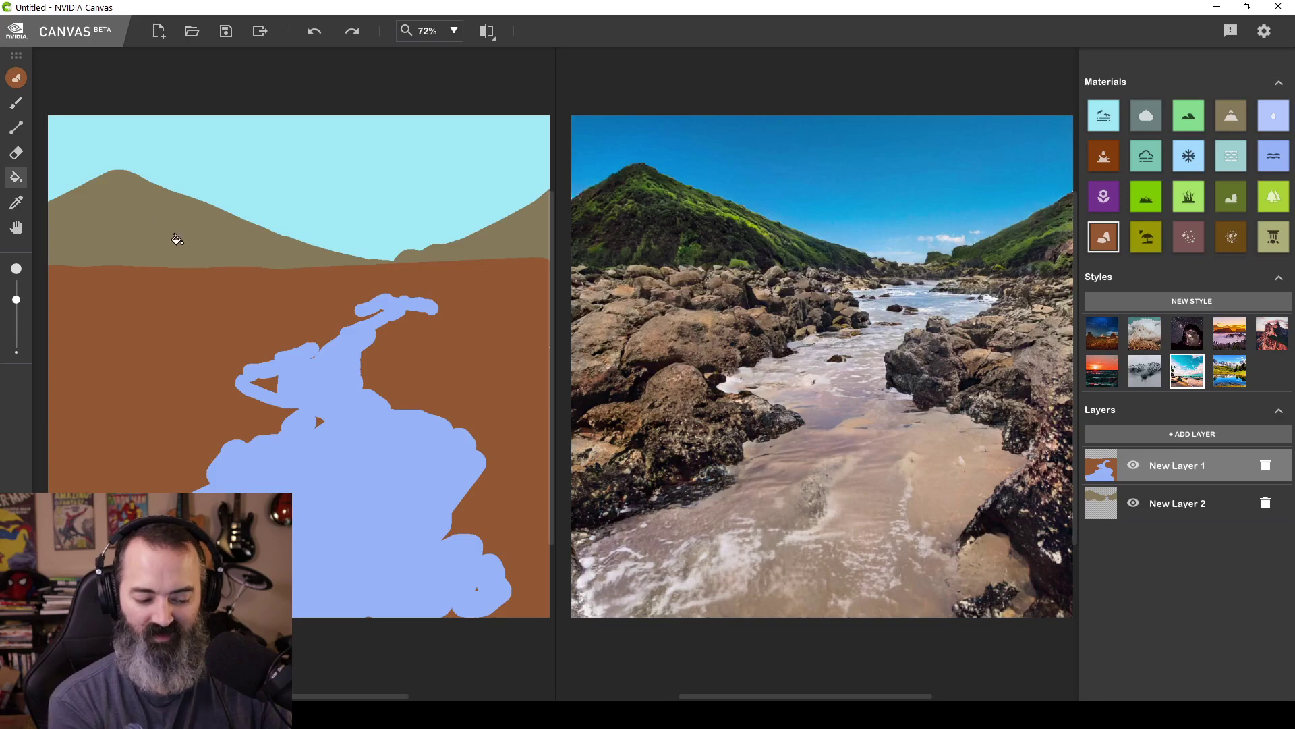
Fill the mountains on New Layer 2 with rock, then undo to keep Mountain
click(1145, 494)
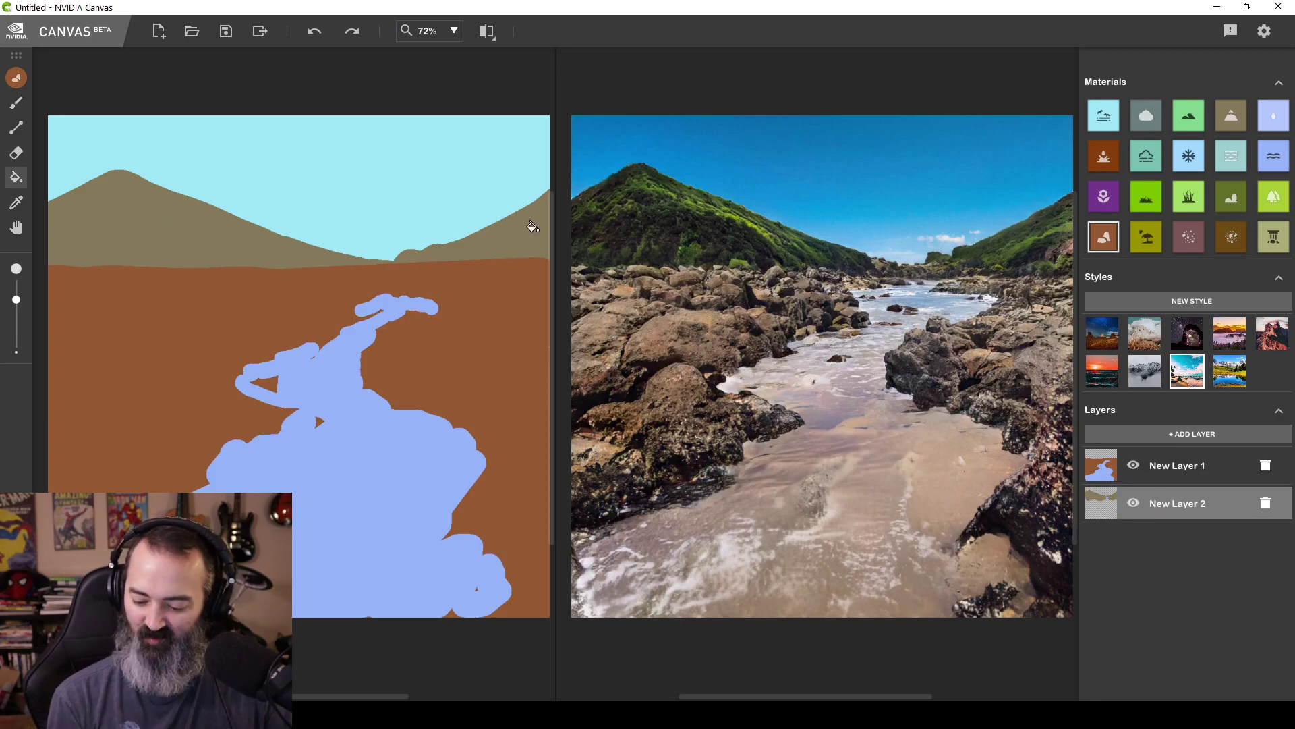
click(146, 225)
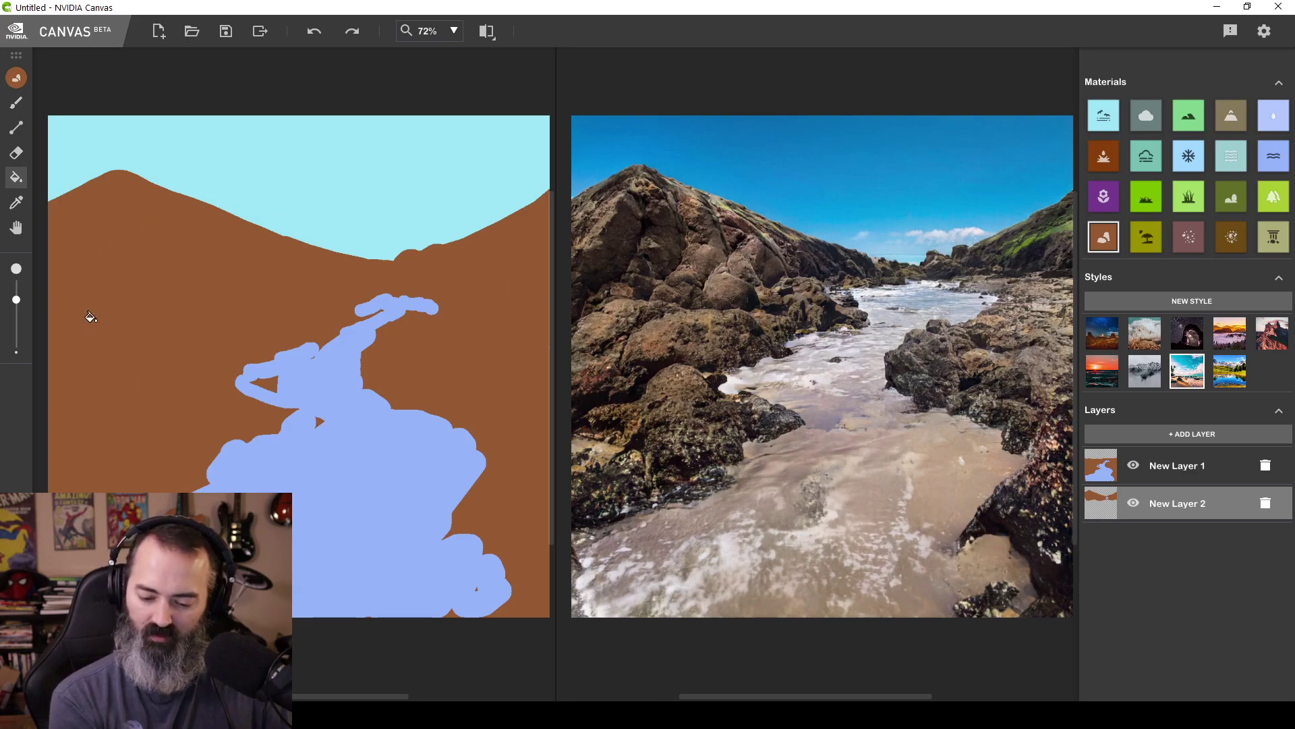
key(ctrl+z)
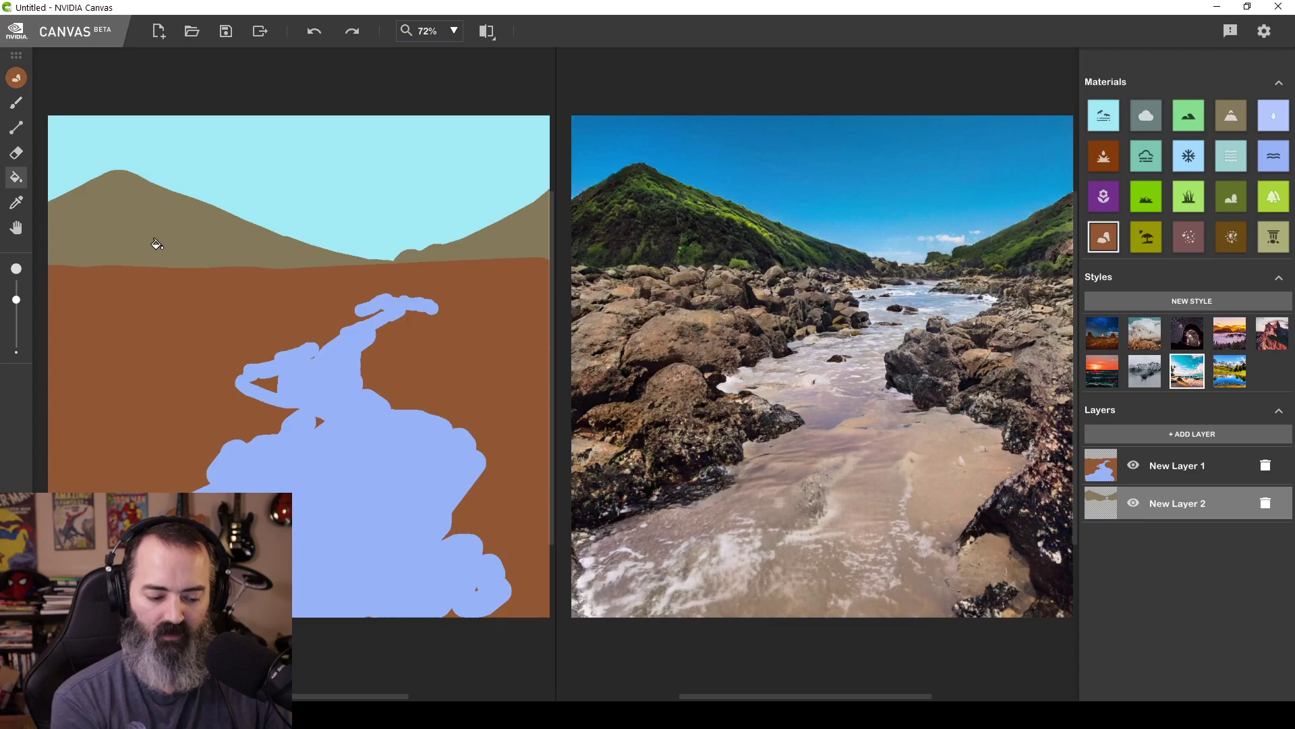
Brush Grass patches on New Layer 1 along the left and right banks of the river
click(1189, 196)
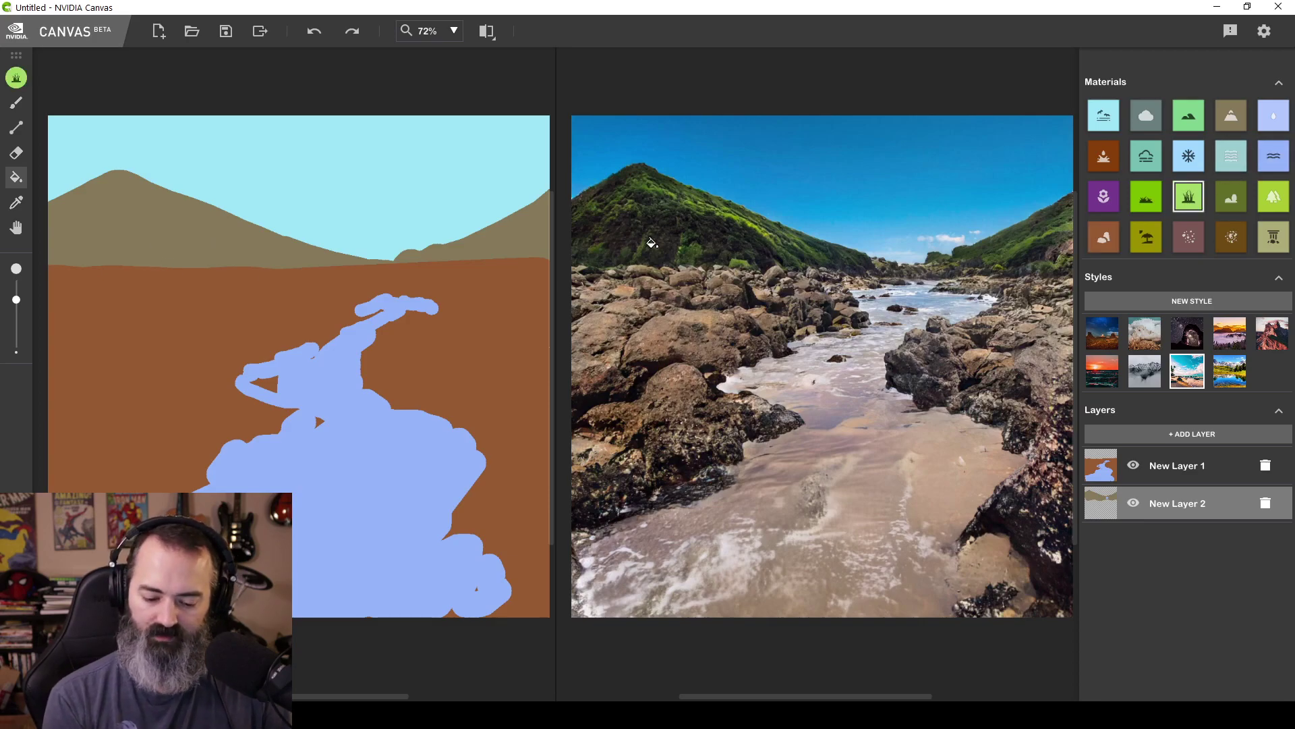
click(17, 103)
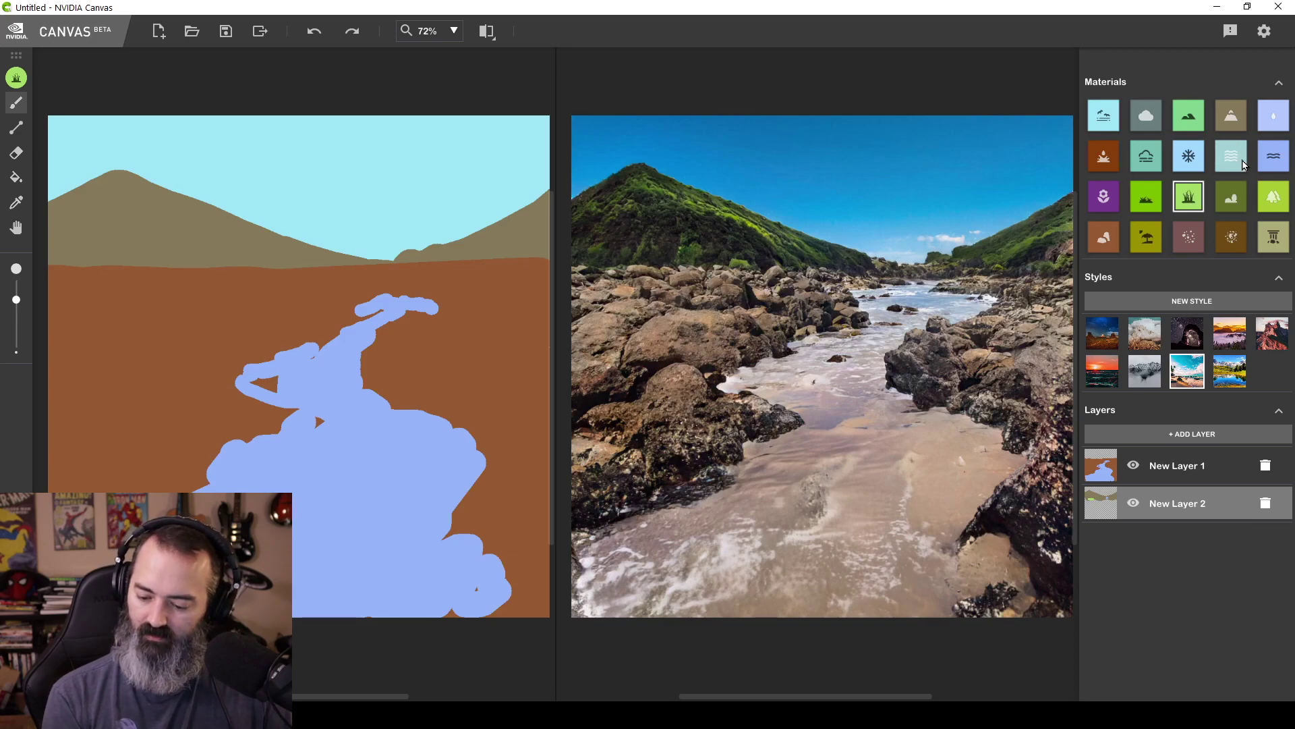
click(1206, 464)
mouse_move(93, 272)
mouse_down()
mouse_move(115, 298)
mouse_move(216, 301)
mouse_move(161, 334)
mouse_move(290, 290)
mouse_move(135, 324)
mouse_move(297, 334)
mouse_move(67, 317)
mouse_move(93, 368)
mouse_move(175, 372)
mouse_up()
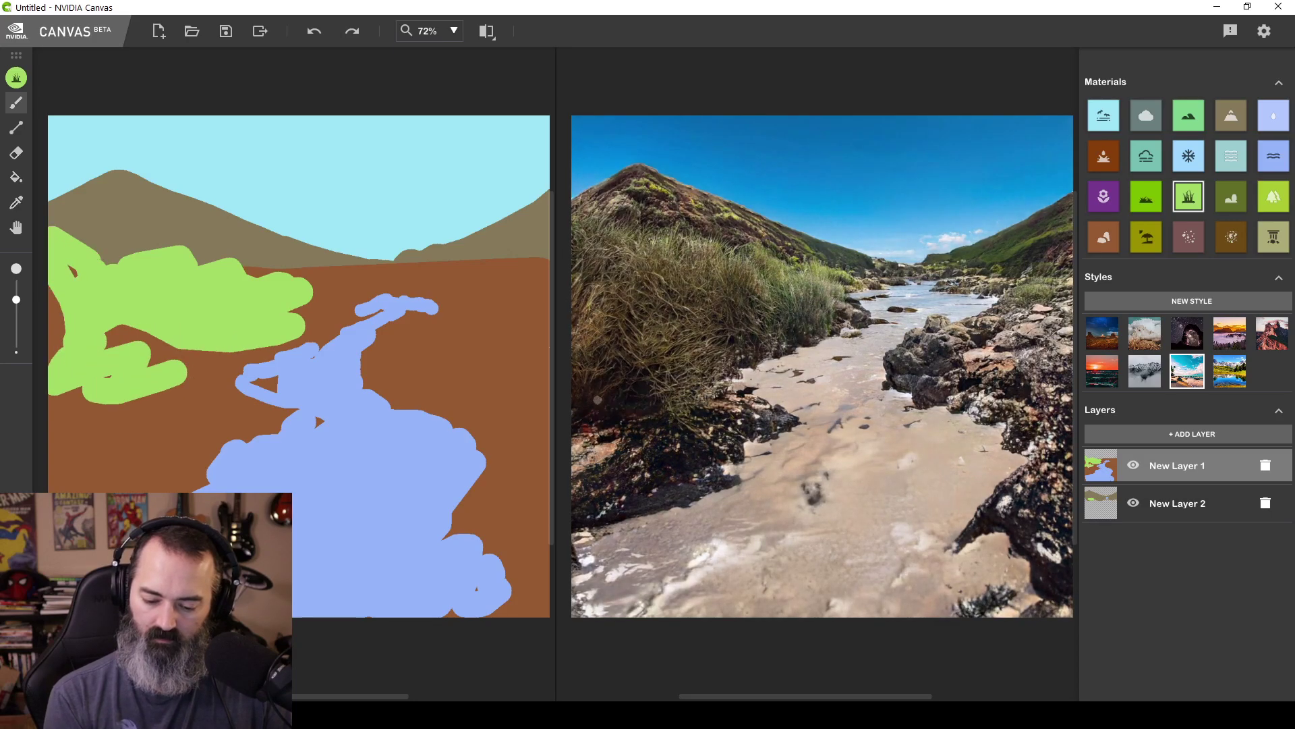
mouse_move(404, 379)
mouse_down()
mouse_move(490, 356)
mouse_move(533, 324)
mouse_move(542, 298)
mouse_move(503, 399)
mouse_move(542, 392)
mouse_up()
mouse_move(533, 390)
mouse_down()
mouse_move(410, 395)
mouse_move(450, 419)
mouse_up()
drag(441, 277, 449, 339)
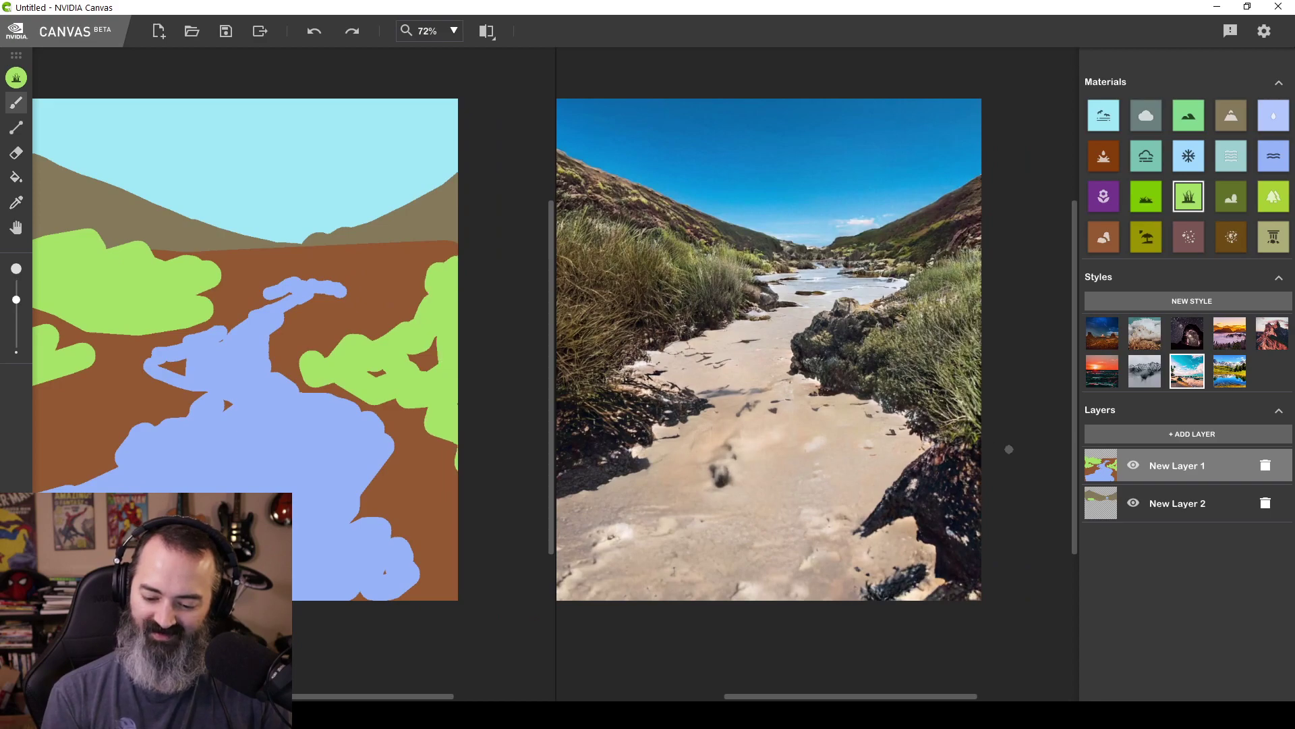
scroll(556, 365, left, 1)
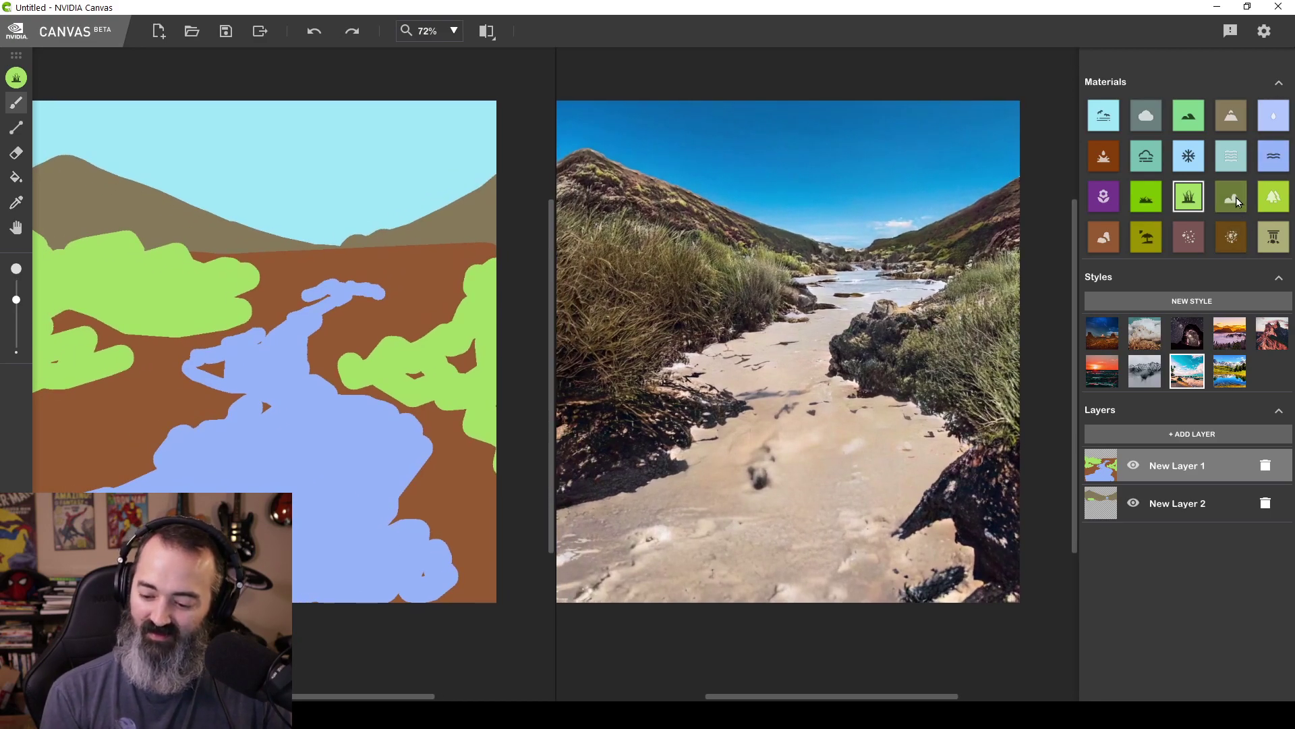
Paint Rock over the upper river and its left part
click(1113, 236)
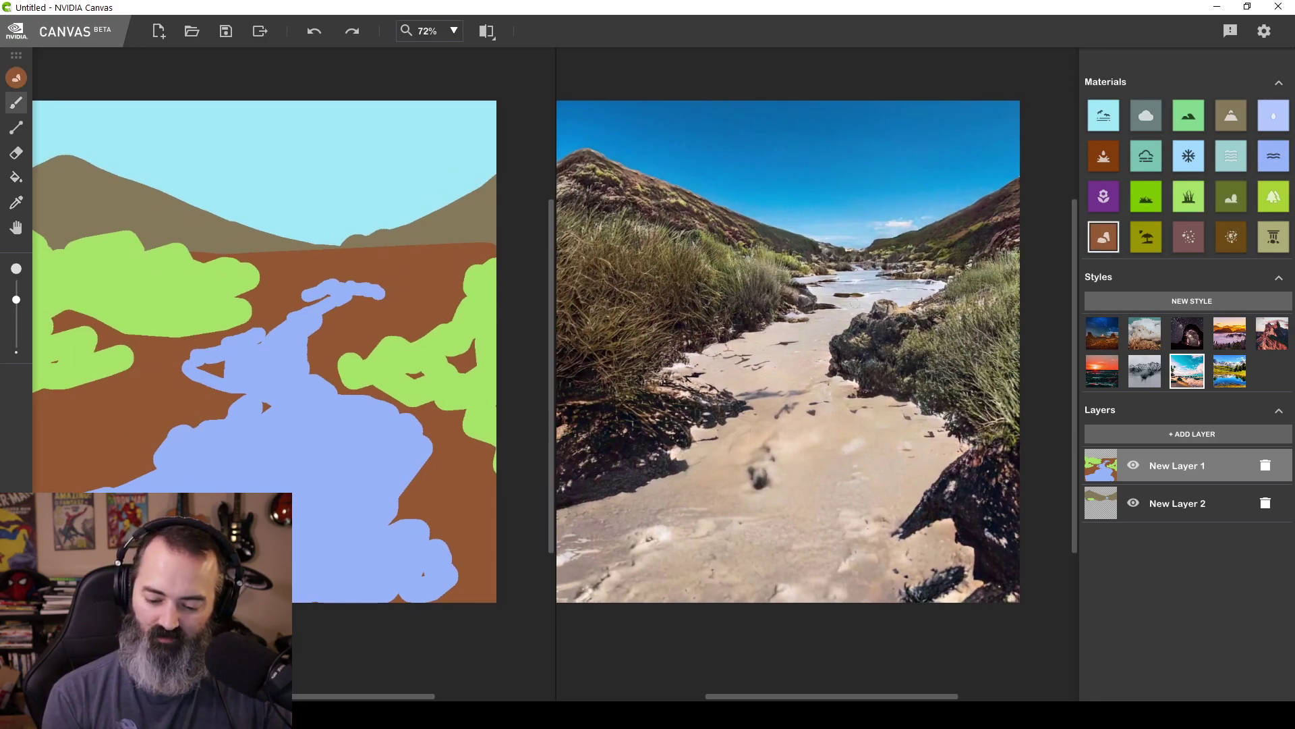
mouse_move(321, 323)
mouse_down()
mouse_move(346, 292)
mouse_move(374, 284)
mouse_up()
mouse_move(309, 324)
mouse_down()
mouse_move(297, 337)
mouse_move(320, 366)
mouse_move(393, 308)
mouse_up()
drag(277, 345, 192, 364)
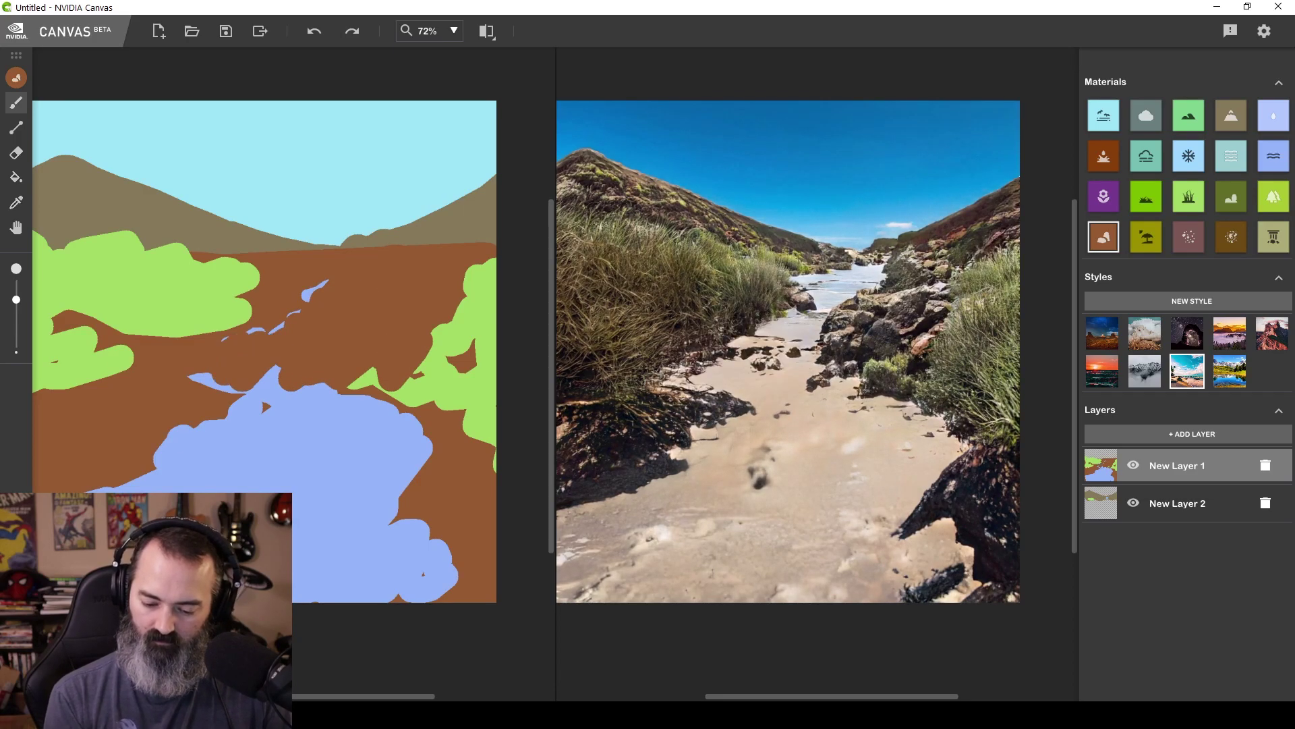
Scribble khaki stone across the left grass, the upper middle ground and the upper water
click(1273, 236)
mouse_move(107, 249)
mouse_down()
mouse_move(444, 273)
mouse_move(57, 243)
mouse_move(108, 226)
mouse_move(236, 330)
mouse_up()
mouse_move(74, 215)
mouse_down()
mouse_move(439, 261)
mouse_move(208, 264)
mouse_move(59, 190)
mouse_move(472, 222)
mouse_move(41, 162)
mouse_move(444, 189)
mouse_move(479, 175)
mouse_move(54, 151)
mouse_move(493, 168)
mouse_up()
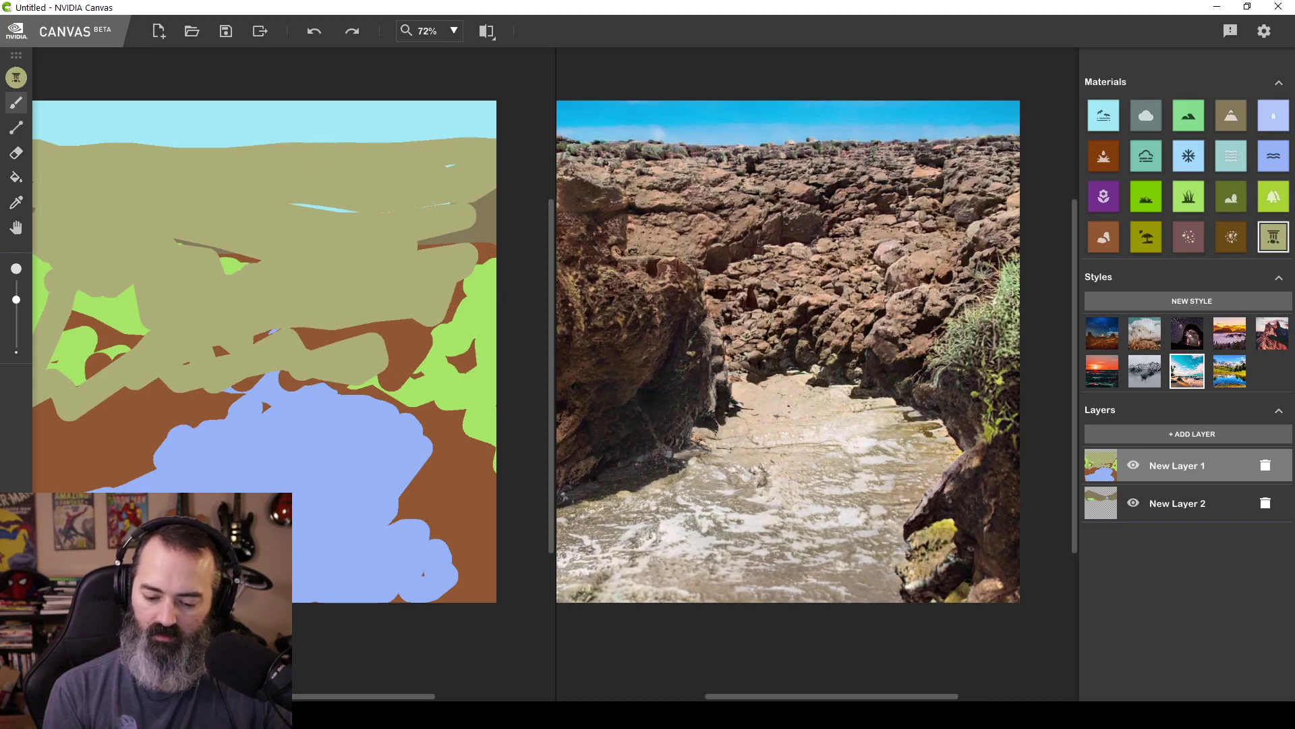
mouse_move(260, 341)
mouse_down()
mouse_move(273, 399)
mouse_move(341, 409)
mouse_move(111, 440)
mouse_move(459, 435)
mouse_move(150, 421)
mouse_move(203, 460)
mouse_move(203, 480)
mouse_move(162, 489)
mouse_move(150, 453)
mouse_up()
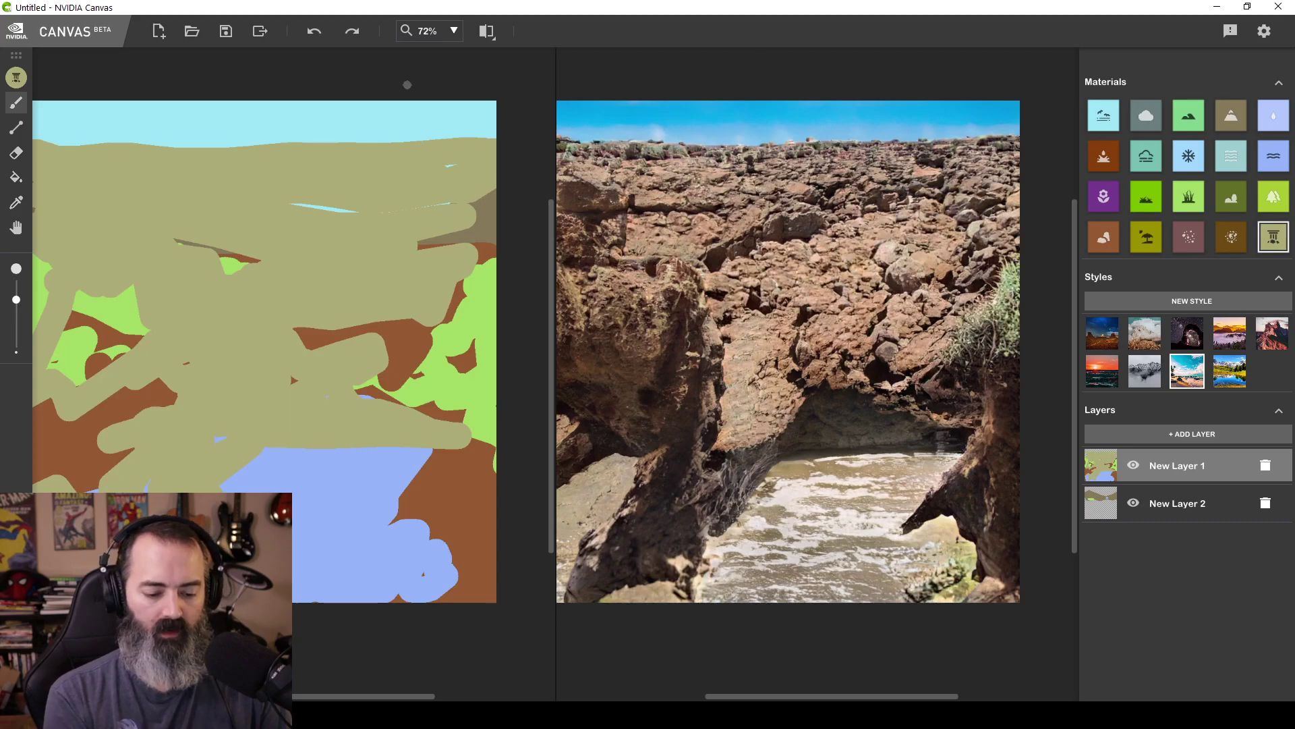
Start a blank painting, discarding changes, and paint grass across the lower half with a slightly larger brush
click(158, 31)
click(678, 388)
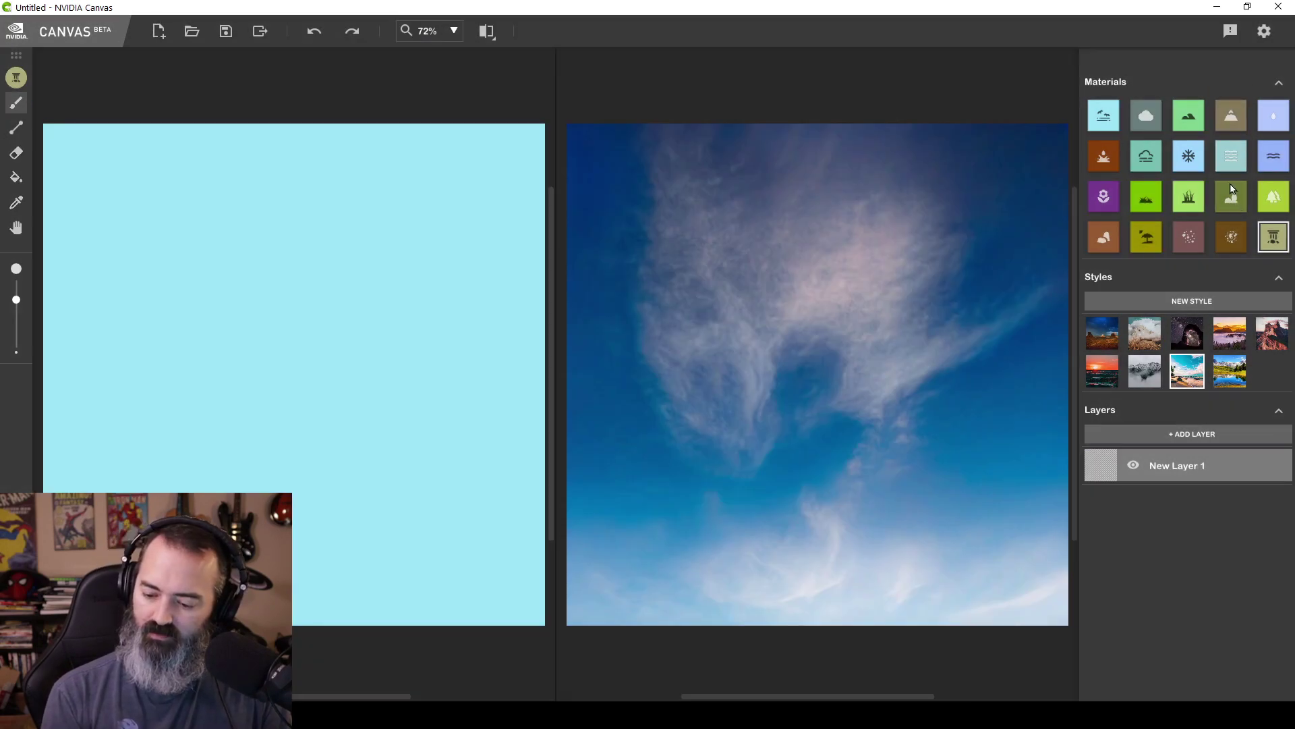
click(1190, 203)
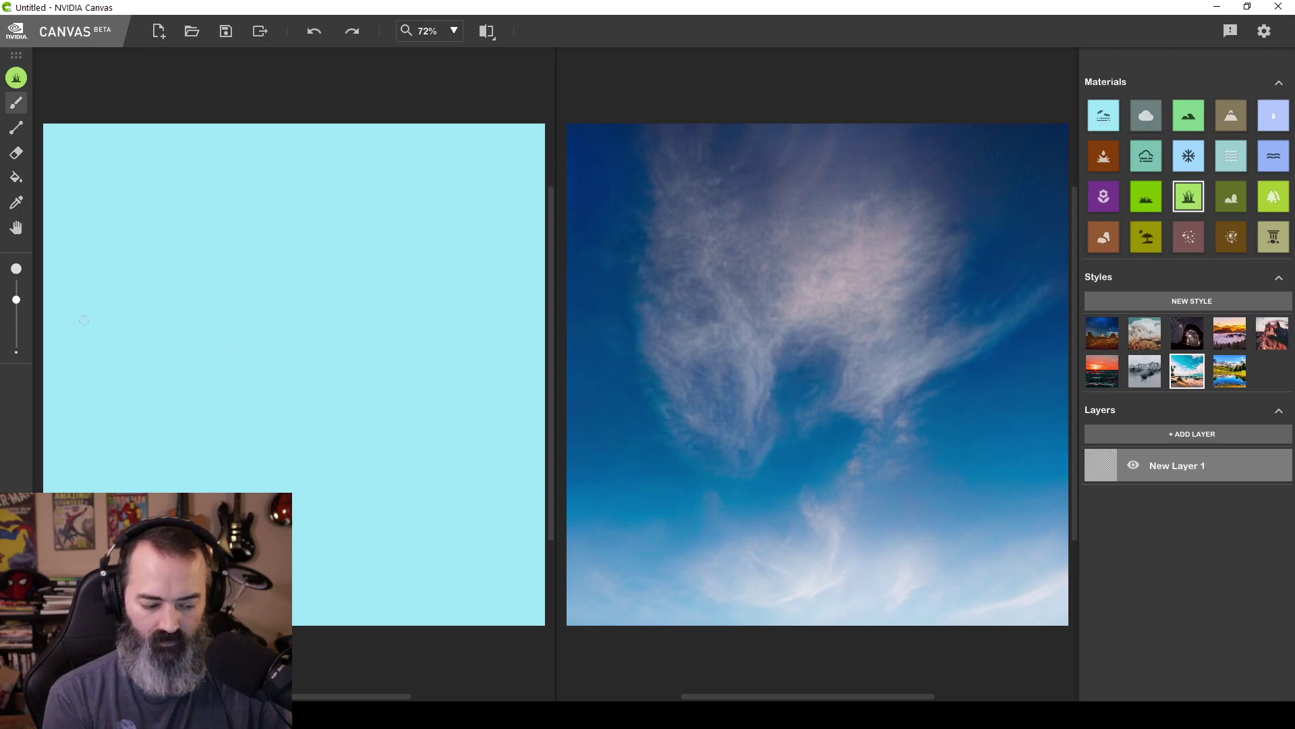
drag(17, 299, 16, 284)
mouse_move(580, 466)
mouse_down()
mouse_move(1056, 439)
mouse_move(571, 431)
mouse_move(582, 567)
mouse_move(742, 593)
mouse_move(871, 506)
mouse_move(999, 560)
mouse_move(990, 543)
mouse_move(1006, 628)
mouse_move(1053, 526)
mouse_move(1059, 381)
mouse_move(1027, 362)
mouse_up()
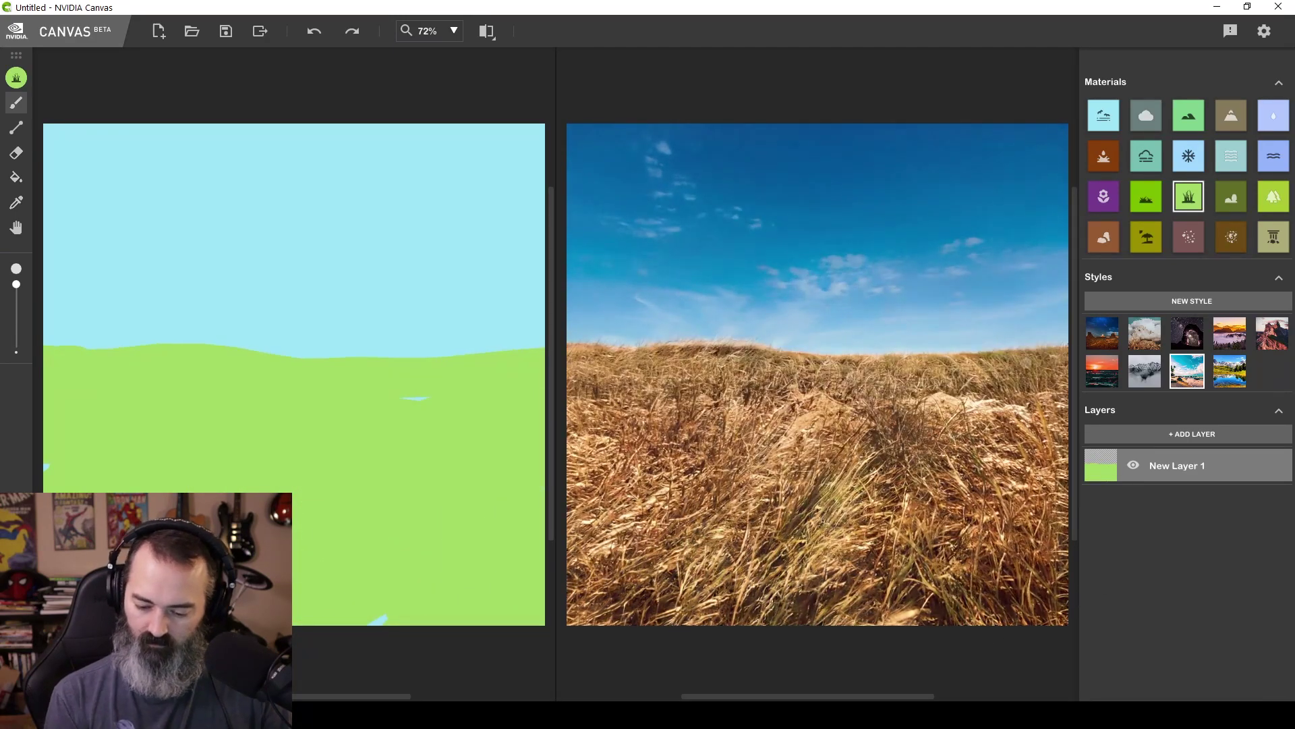
On a second layer, paint green hills along the horizon out to the right edge
click(1194, 434)
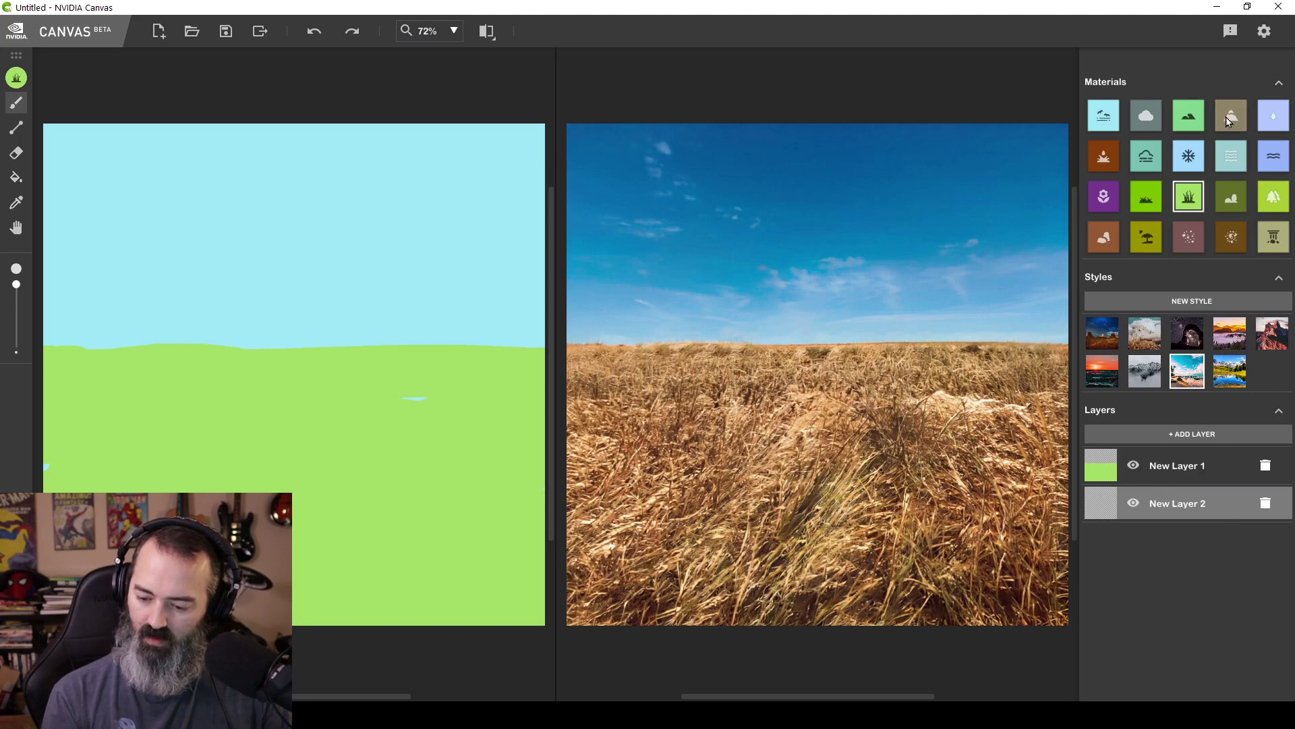
click(1191, 116)
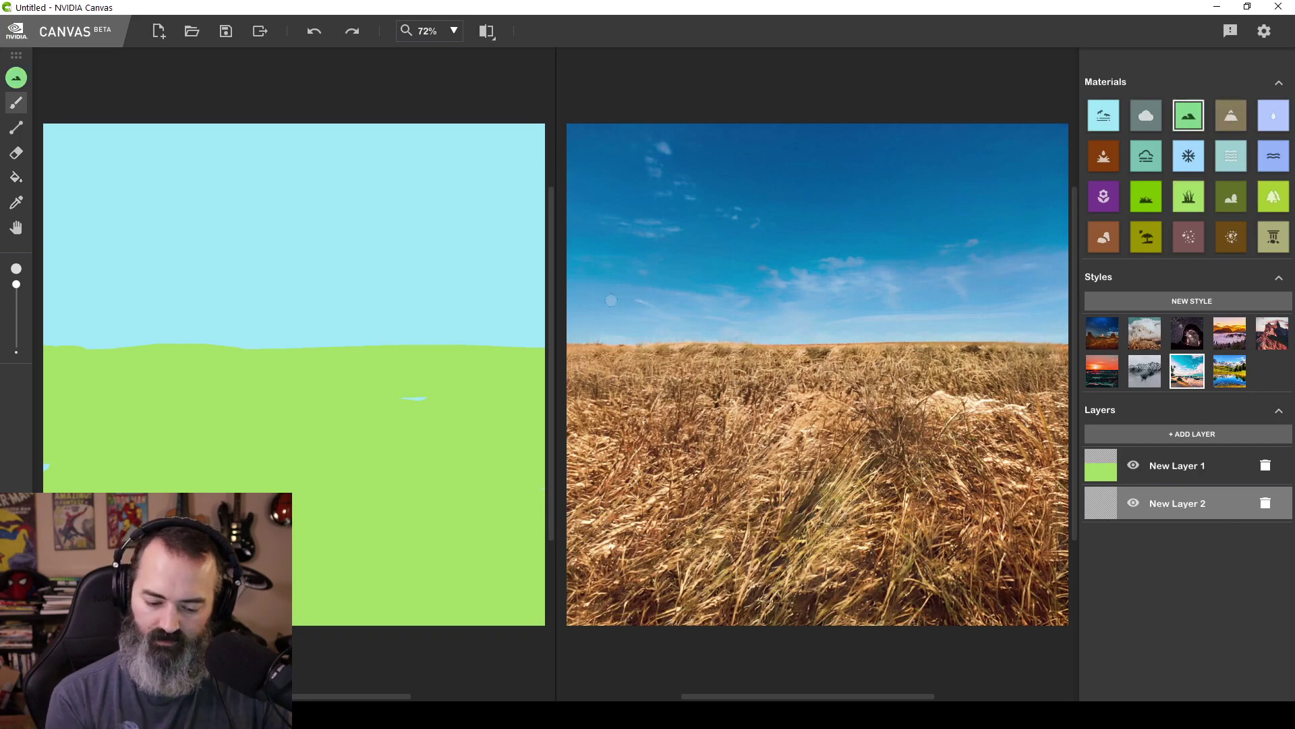
mouse_move(675, 307)
mouse_down()
mouse_move(796, 313)
mouse_move(661, 341)
mouse_move(809, 337)
mouse_up()
mouse_move(276, 345)
mouse_down()
mouse_move(390, 336)
mouse_move(145, 284)
mouse_move(50, 300)
mouse_move(250, 315)
mouse_up()
mouse_move(786, 307)
mouse_down()
mouse_move(938, 323)
mouse_move(1039, 273)
mouse_move(1023, 317)
mouse_move(1065, 260)
mouse_up()
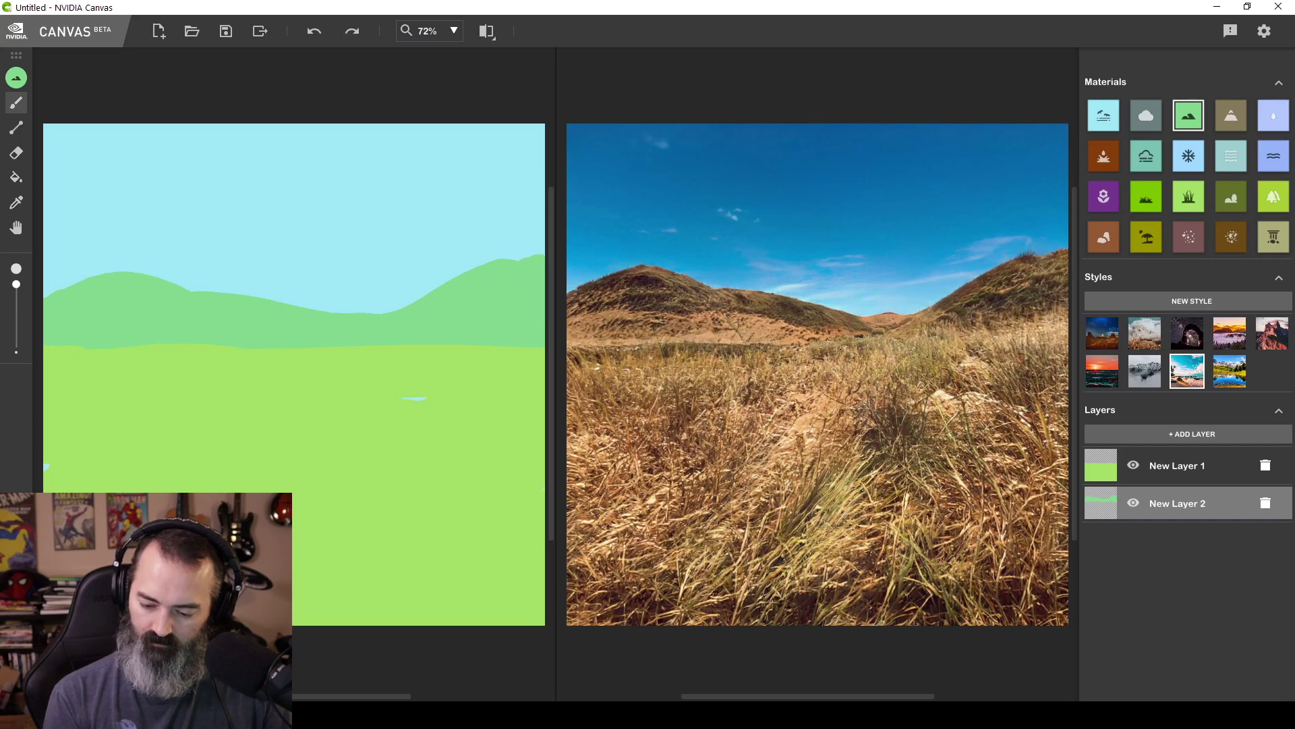
Add a third layer below New Layer 2, paint mountains across the sky, then reselect New Layer 1
click(1215, 434)
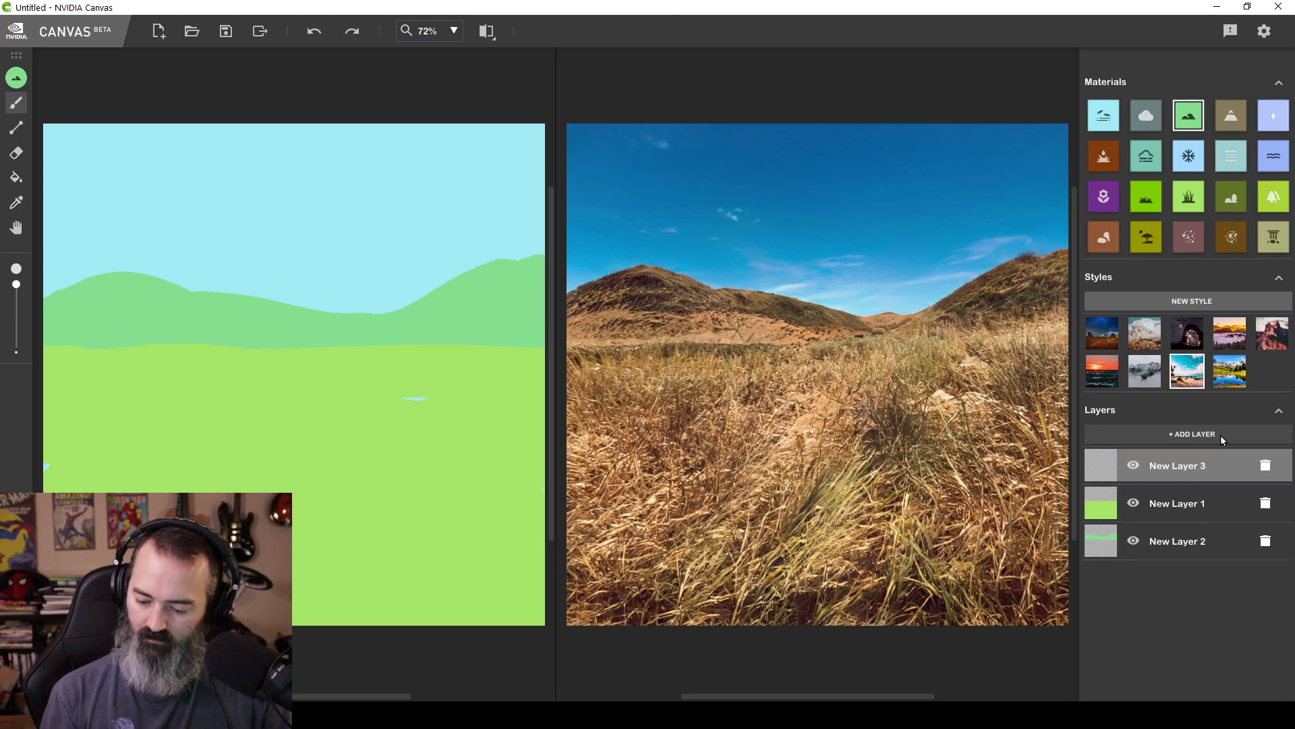
drag(1213, 463, 1199, 560)
click(1232, 116)
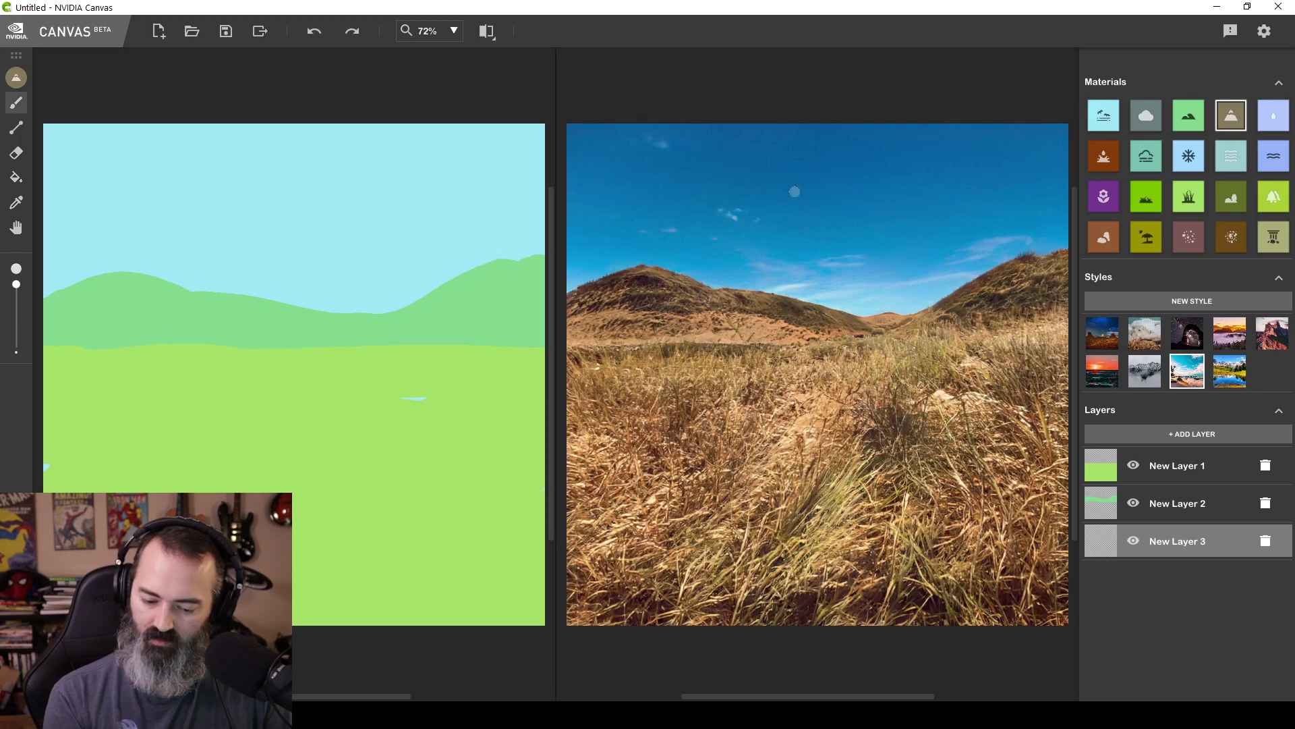
mouse_move(60, 236)
mouse_down()
mouse_move(102, 218)
mouse_move(306, 267)
mouse_move(51, 249)
mouse_move(222, 186)
mouse_move(429, 198)
mouse_move(61, 256)
mouse_move(523, 225)
mouse_up()
mouse_move(384, 323)
mouse_down()
mouse_move(526, 252)
mouse_move(257, 287)
mouse_move(80, 194)
mouse_move(271, 251)
mouse_up()
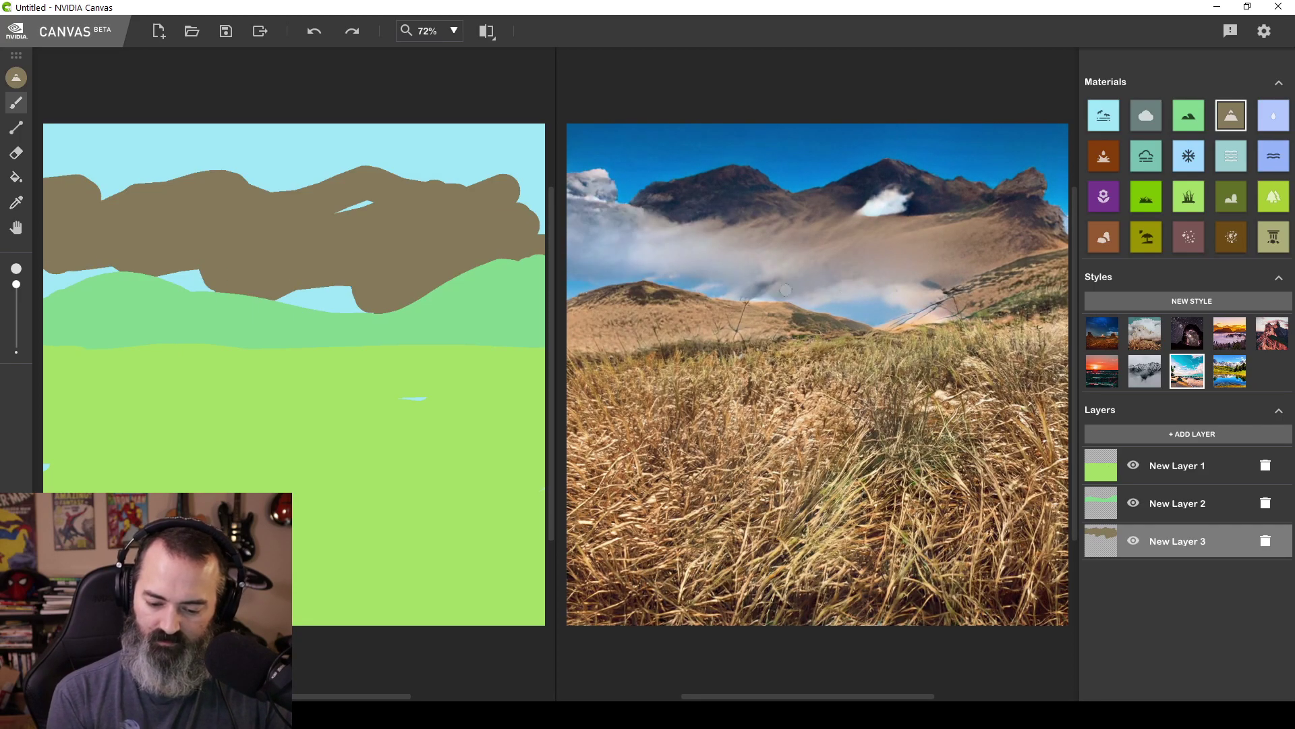
drag(354, 300, 195, 270)
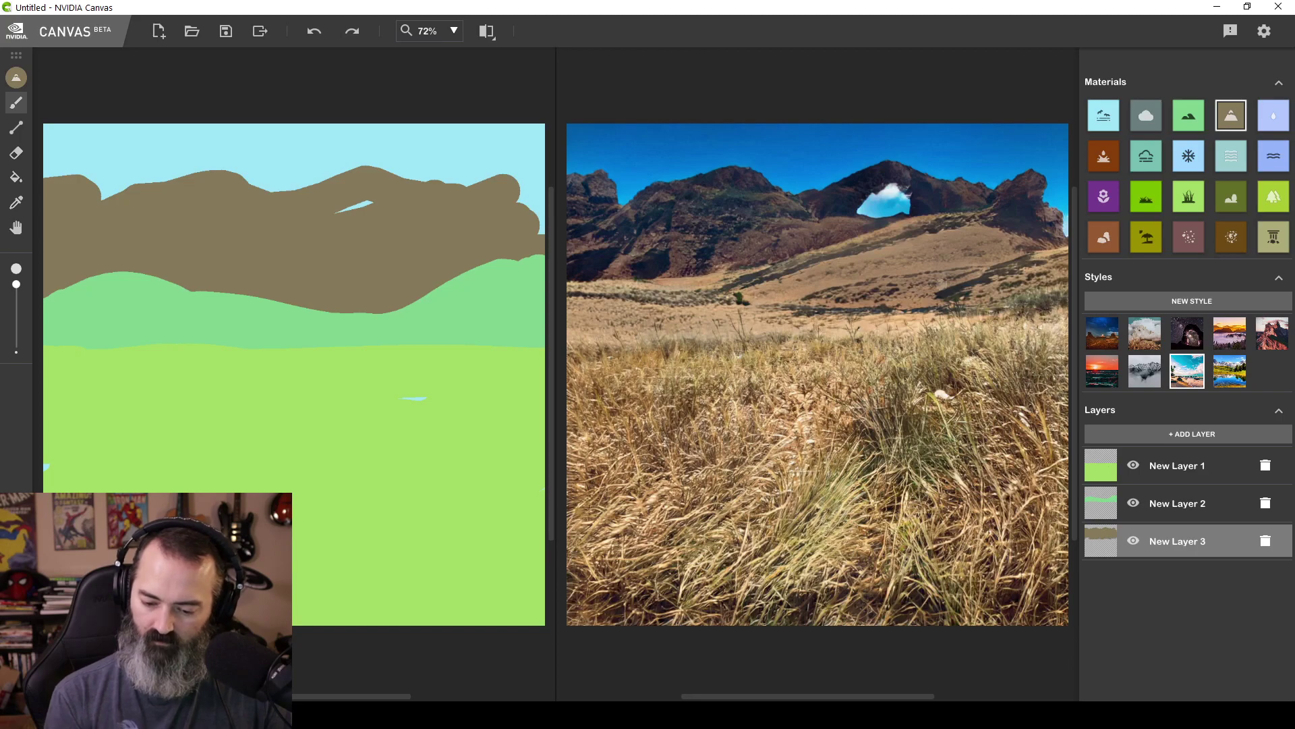
double_click(1178, 466)
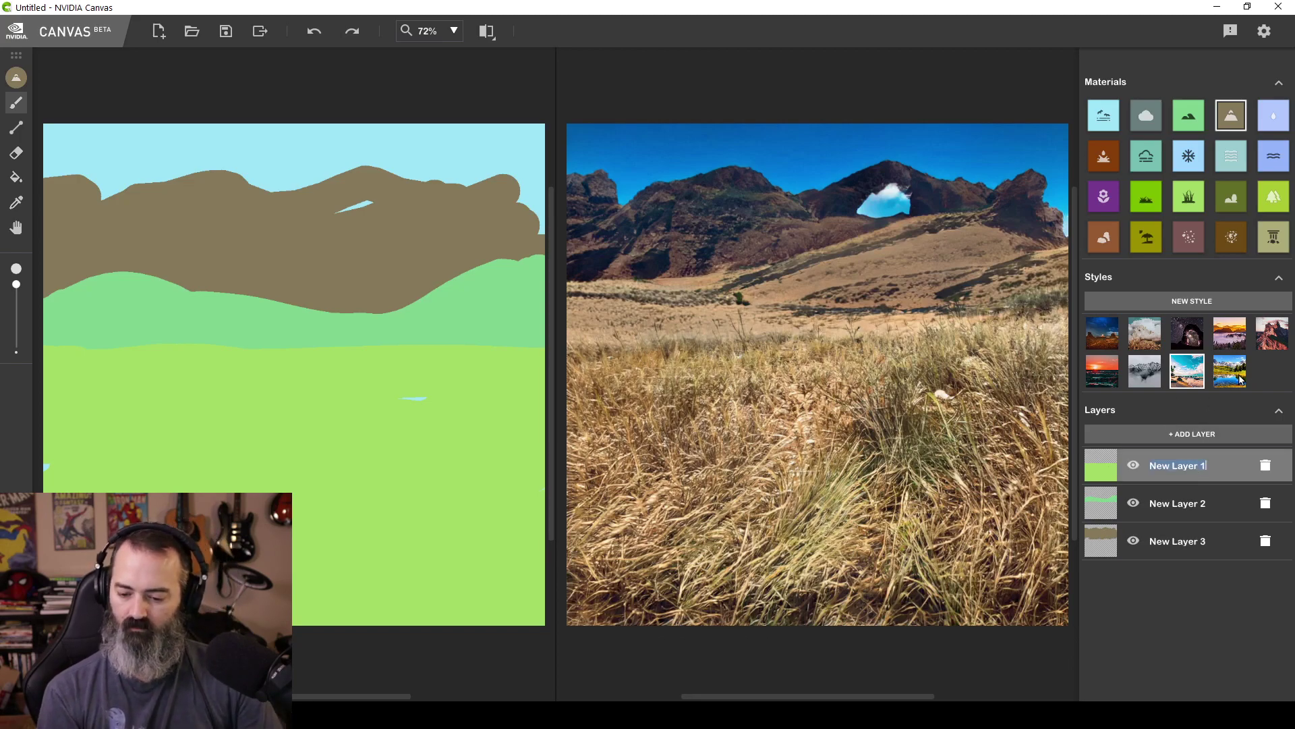
Paint a water pool across the grass with a rock outcrop at its left
click(1232, 150)
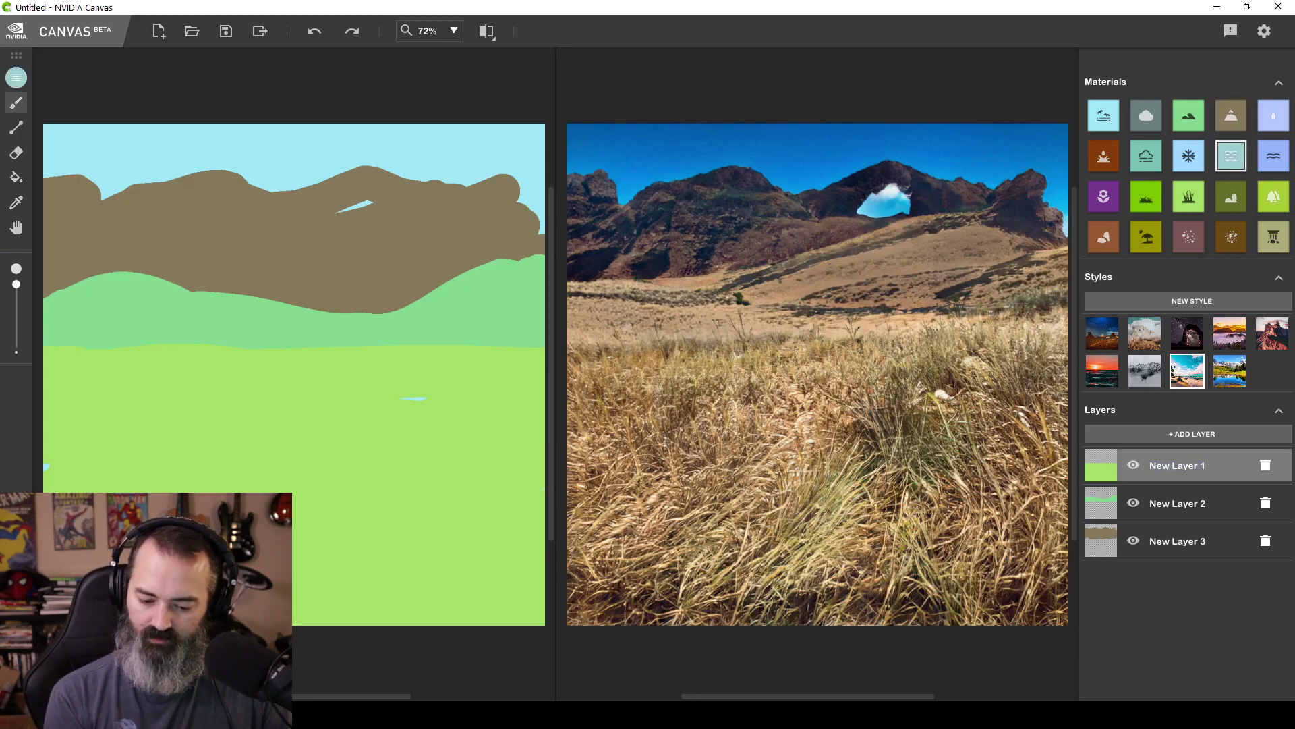
mouse_move(61, 320)
mouse_down()
mouse_move(405, 357)
mouse_move(88, 378)
mouse_move(314, 408)
mouse_move(459, 359)
mouse_move(537, 361)
mouse_move(472, 420)
mouse_move(398, 347)
mouse_move(280, 361)
mouse_move(525, 368)
mouse_move(164, 434)
mouse_move(519, 472)
mouse_move(526, 405)
mouse_move(269, 458)
mouse_move(523, 482)
mouse_move(344, 477)
mouse_move(216, 419)
mouse_up()
click(1103, 237)
mouse_move(101, 364)
mouse_down()
mouse_move(196, 342)
mouse_move(72, 328)
mouse_move(239, 342)
mouse_move(98, 380)
mouse_move(267, 368)
mouse_move(139, 420)
mouse_move(213, 430)
mouse_move(266, 473)
mouse_move(196, 463)
mouse_move(81, 391)
mouse_move(223, 473)
mouse_move(357, 499)
mouse_up()
Add rock cliffs at the right edge and top-left, then a khaki stone band across the middle distance
mouse_move(501, 200)
mouse_down()
mouse_move(533, 216)
mouse_move(530, 162)
mouse_up()
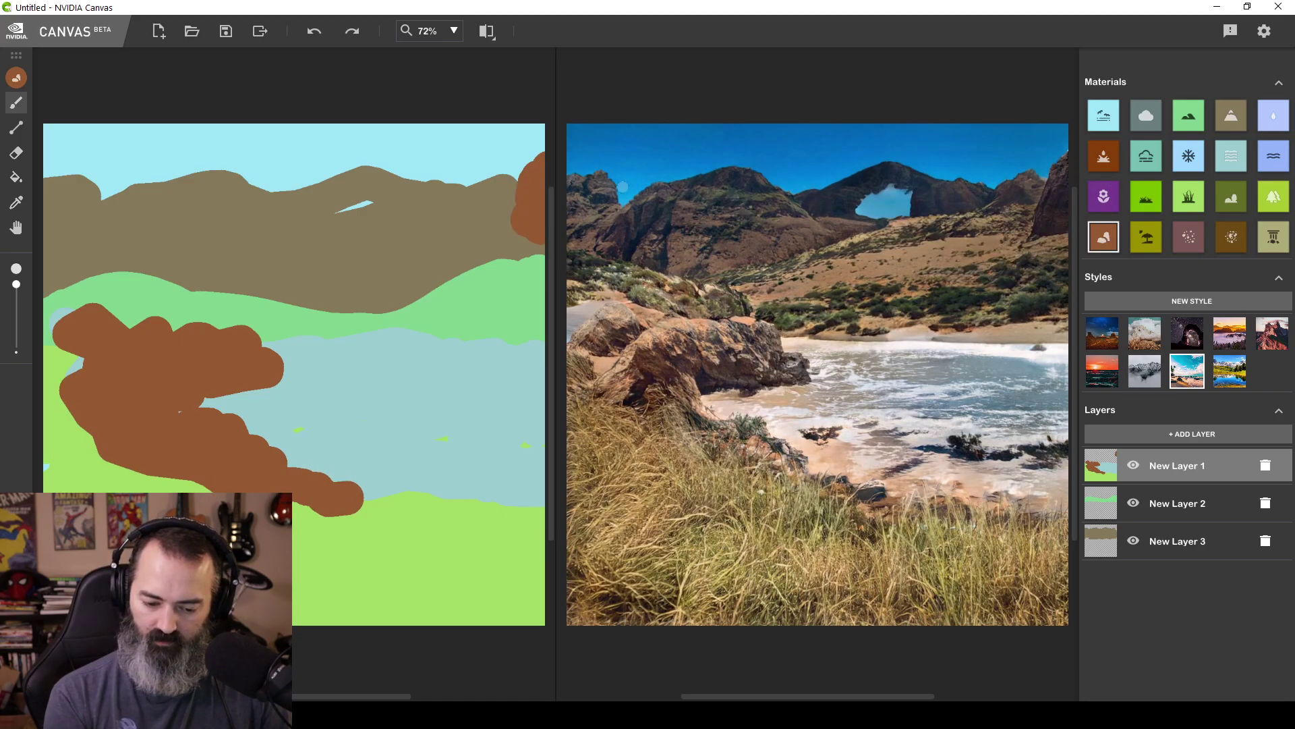
mouse_move(99, 187)
mouse_down()
mouse_move(84, 150)
mouse_move(125, 183)
mouse_move(107, 147)
mouse_move(162, 192)
mouse_move(169, 223)
mouse_up()
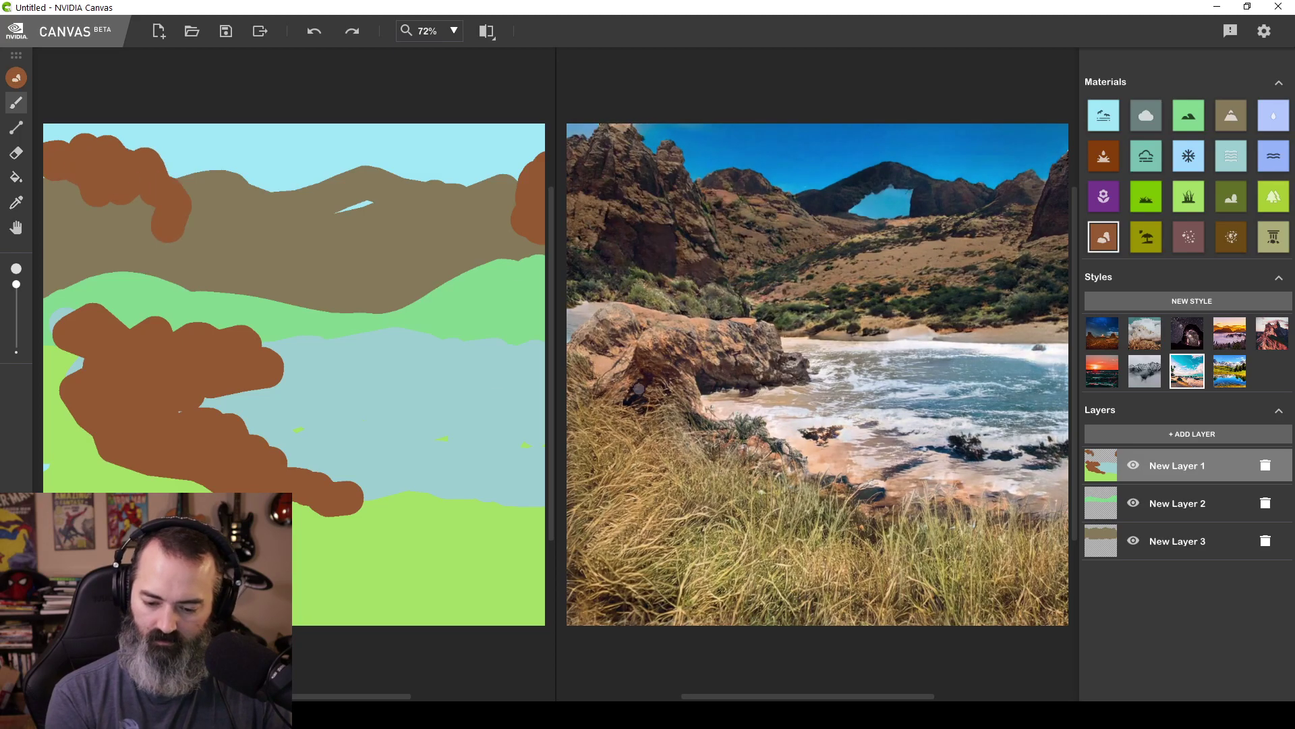
click(1273, 237)
mouse_move(354, 322)
mouse_down()
mouse_move(486, 287)
mouse_move(533, 290)
mouse_up()
Widen the khaki stone band and paint two khaki patches side by side at the lower right
mouse_move(368, 312)
mouse_down()
mouse_move(529, 319)
mouse_move(527, 279)
mouse_move(395, 288)
mouse_move(314, 313)
mouse_move(532, 255)
mouse_up()
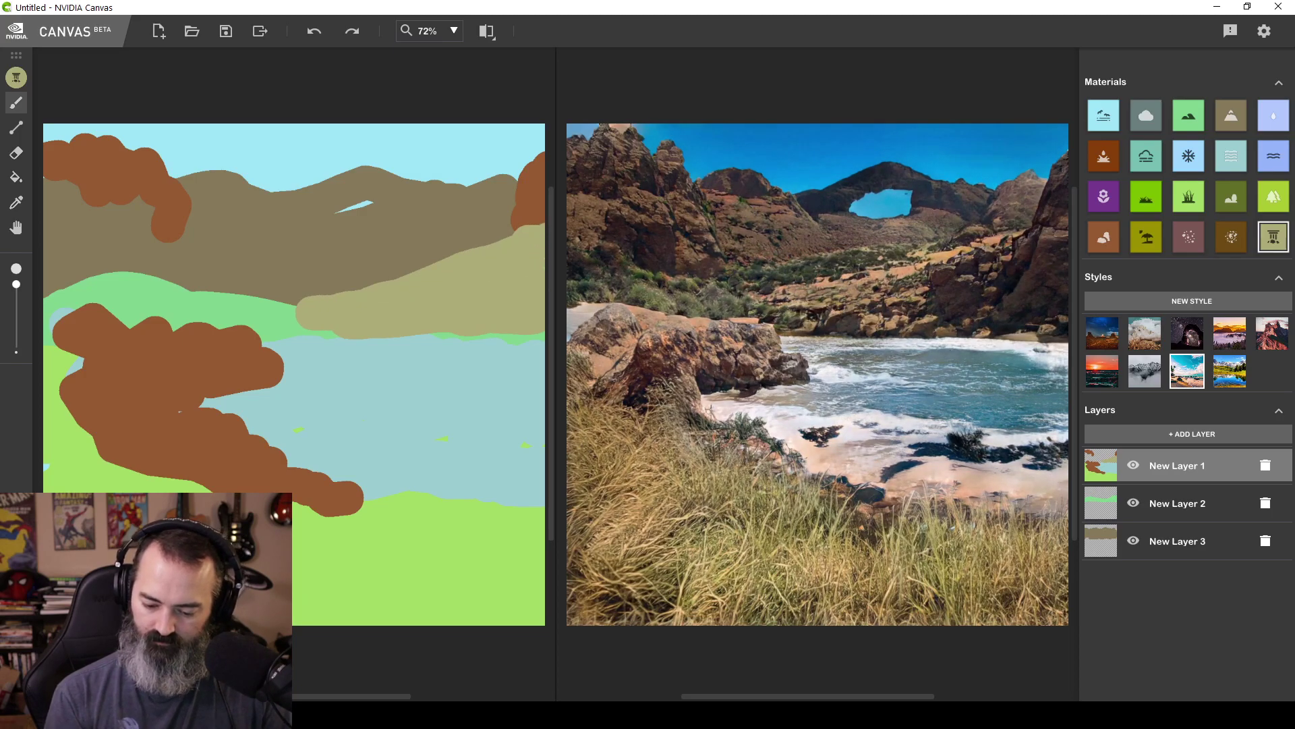
mouse_move(432, 506)
mouse_down()
mouse_move(516, 490)
mouse_move(457, 478)
mouse_move(520, 466)
mouse_up()
mouse_move(334, 459)
mouse_down()
mouse_move(419, 486)
mouse_move(310, 499)
mouse_move(280, 484)
mouse_move(518, 519)
mouse_up()
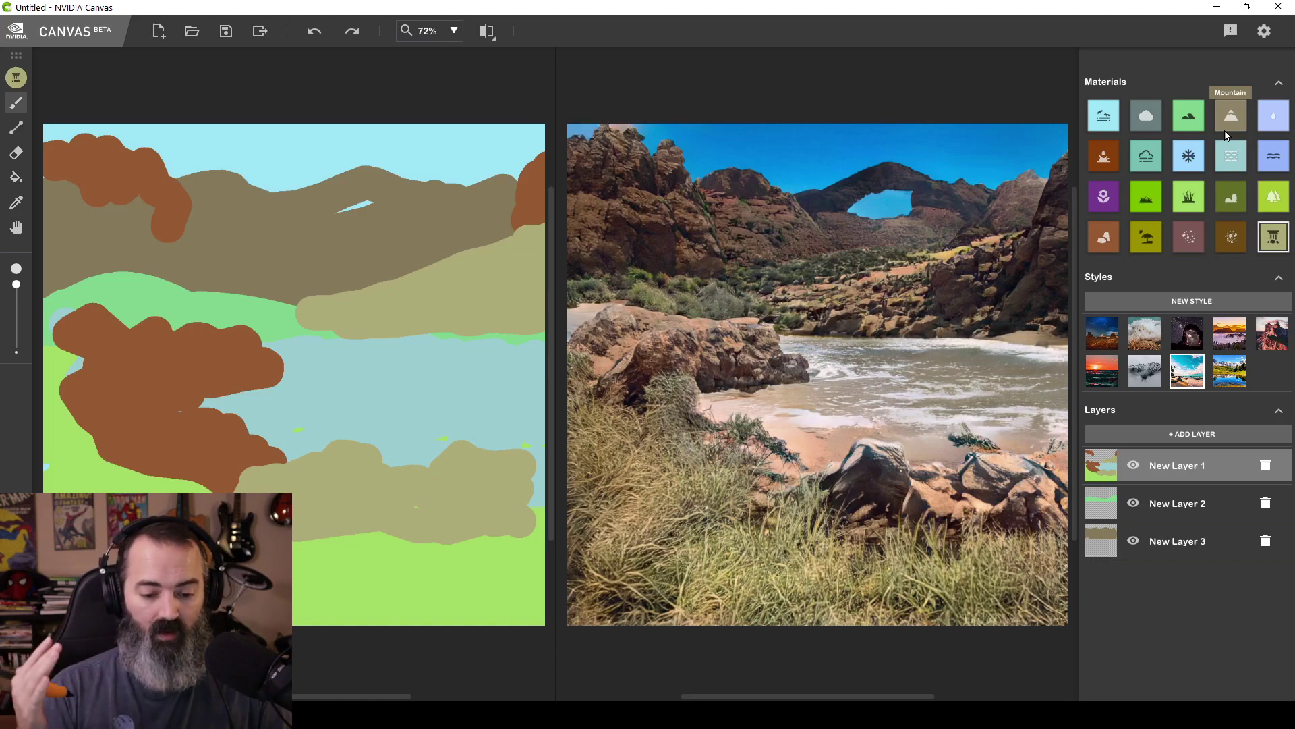
On the Canvas webpage, view System Requirements, highlight the RTX GPU line, then return to Features
mouse_move(553, 14)
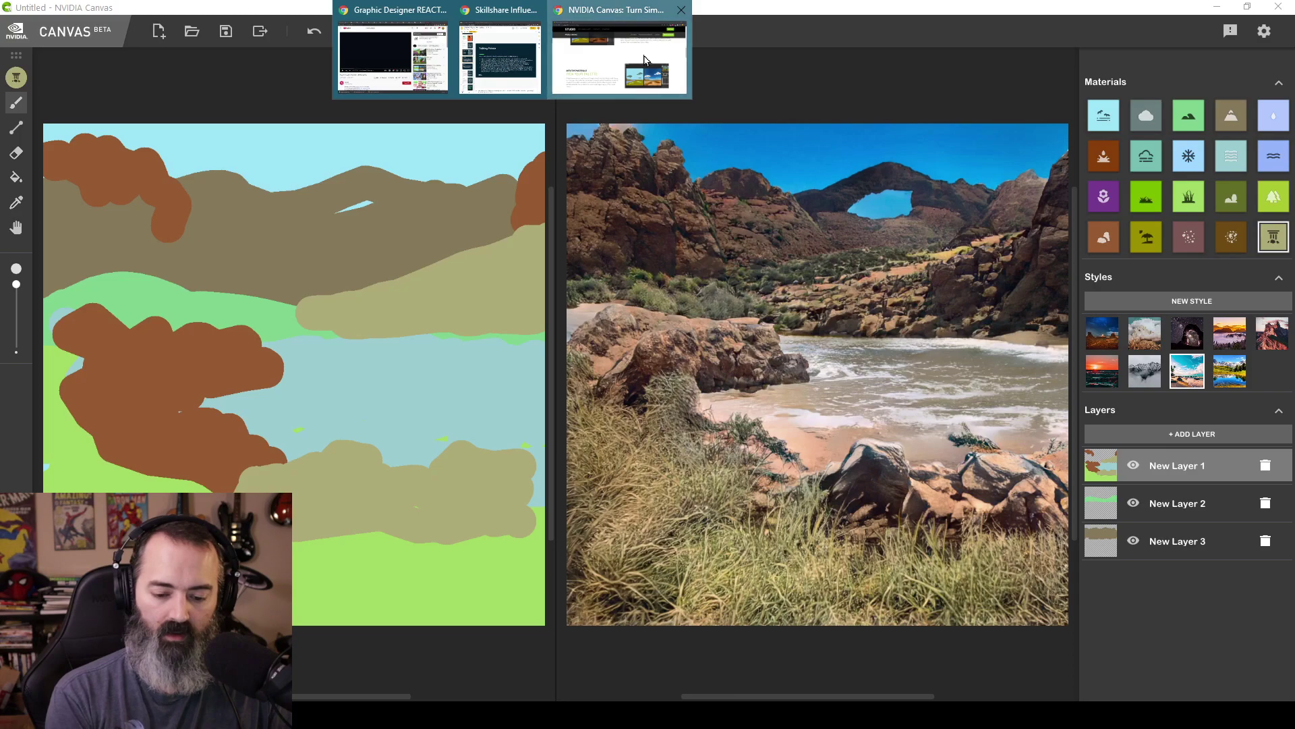
click(648, 60)
click(897, 138)
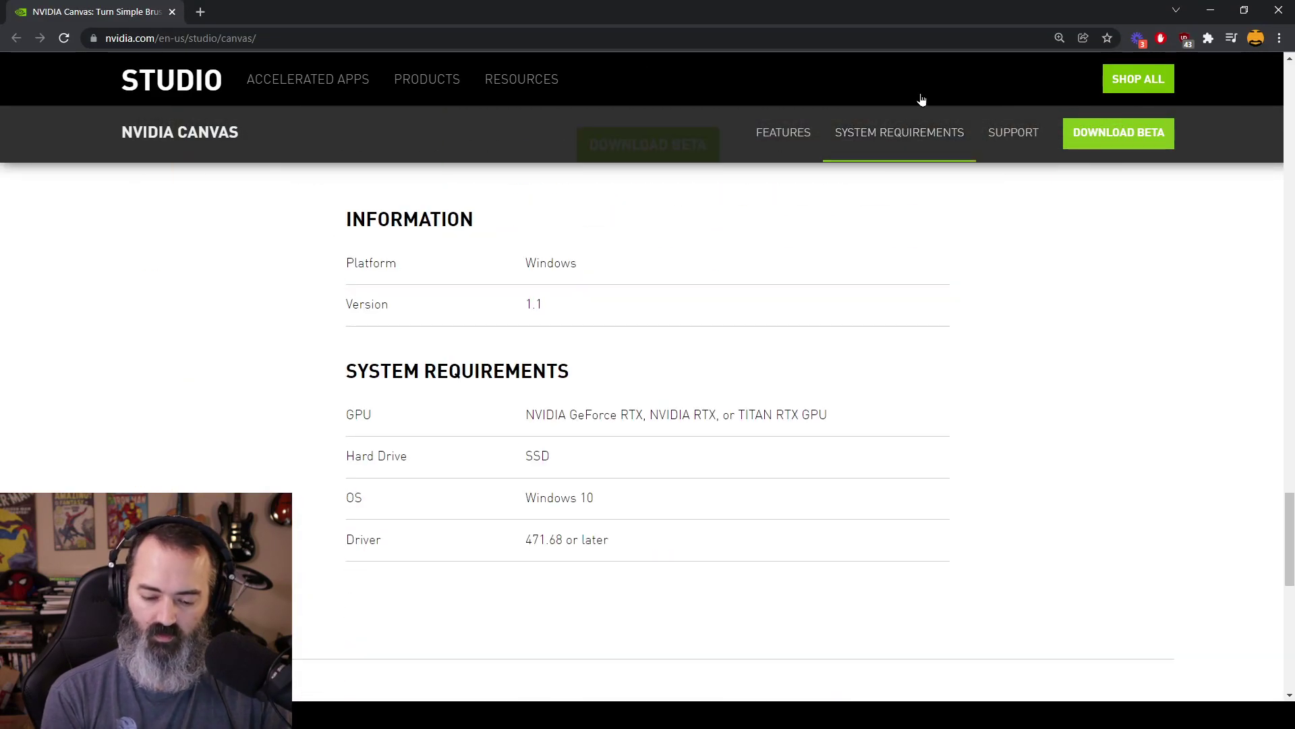
drag(526, 416, 874, 417)
click(684, 418)
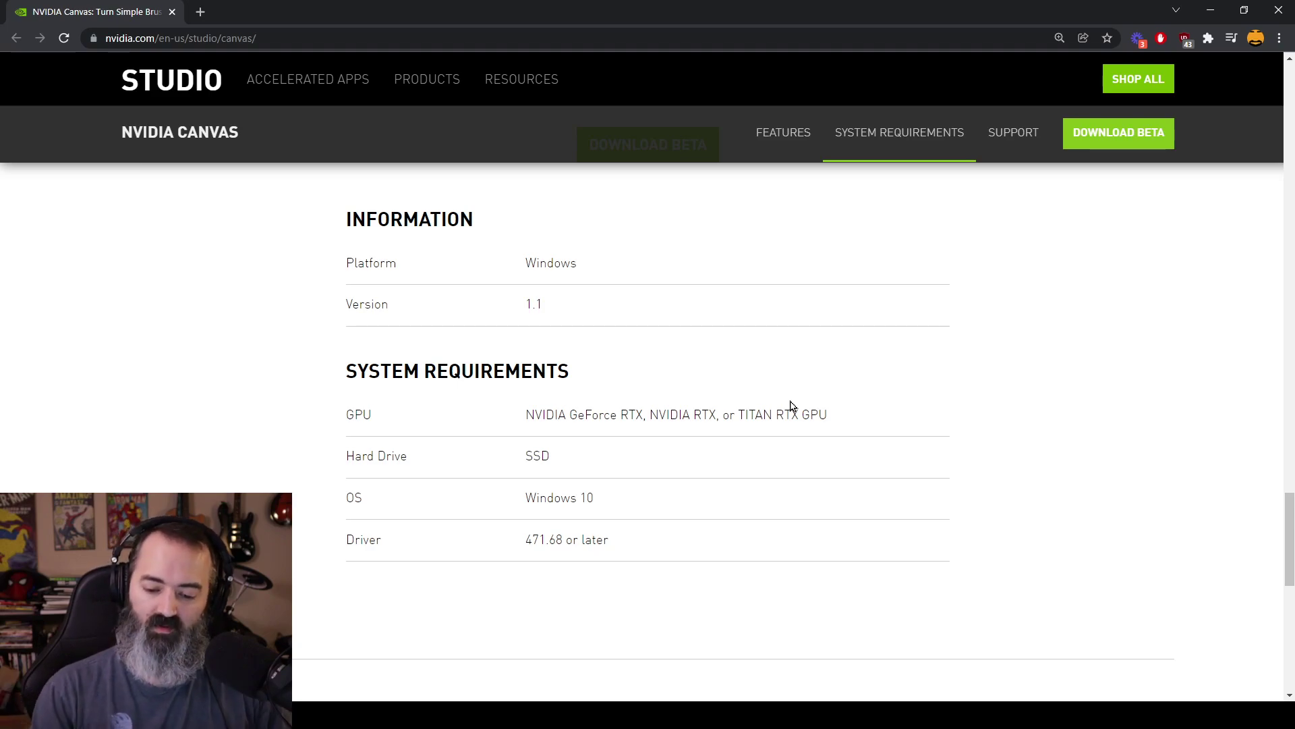
click(788, 133)
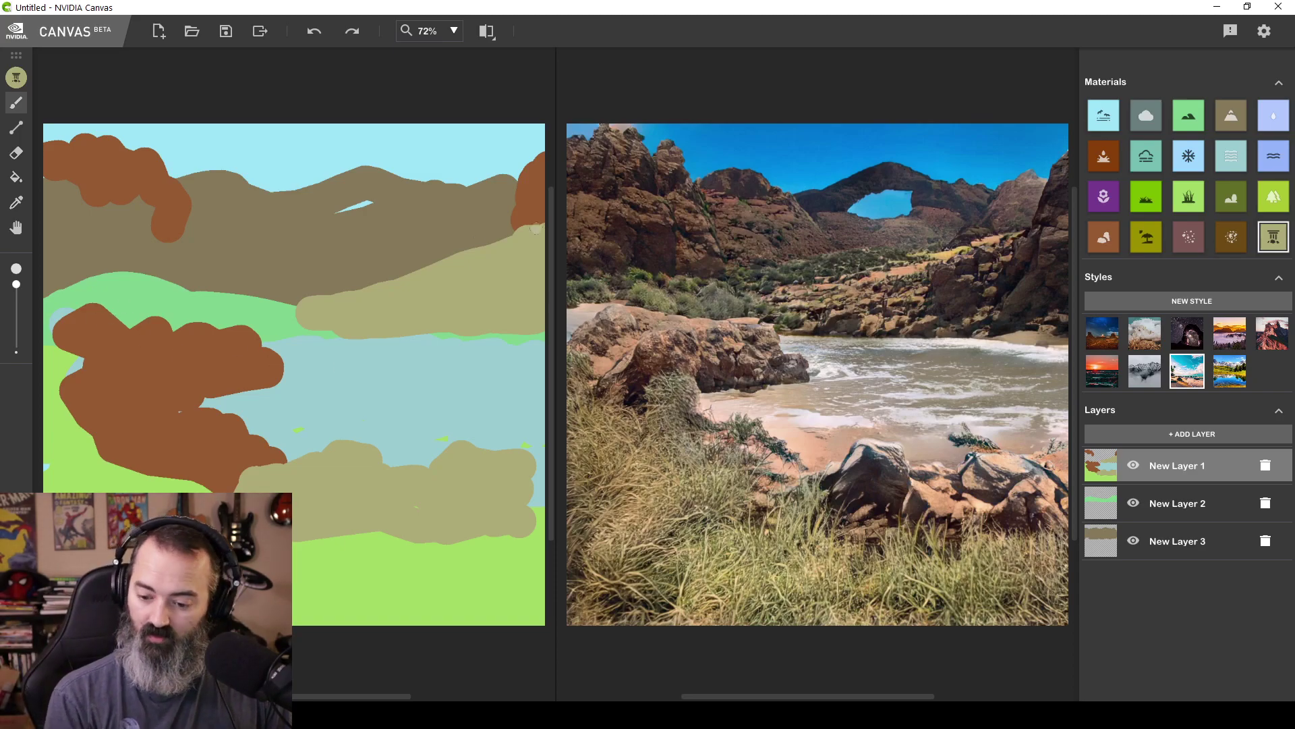
Eyedrop the brown rock from the sketch and paint it out to the left edge
click(16, 202)
click(166, 346)
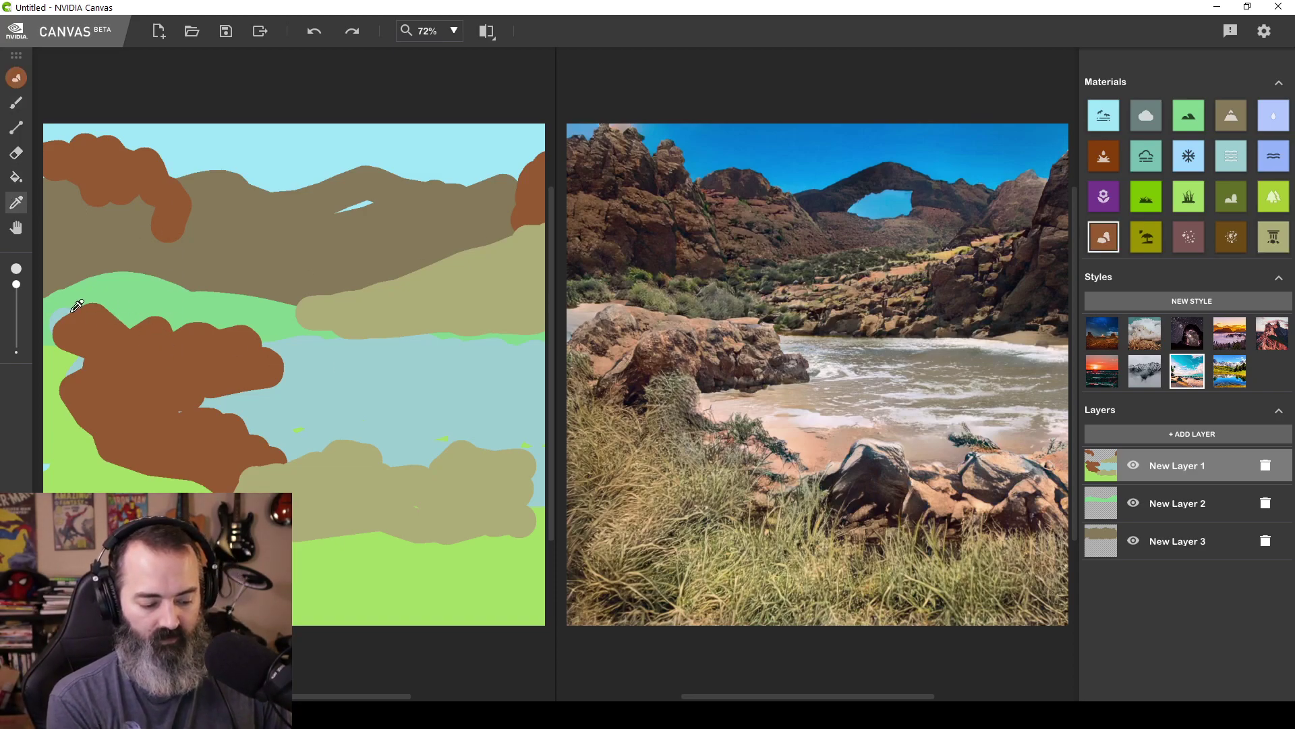
key(b)
drag(62, 307, 59, 386)
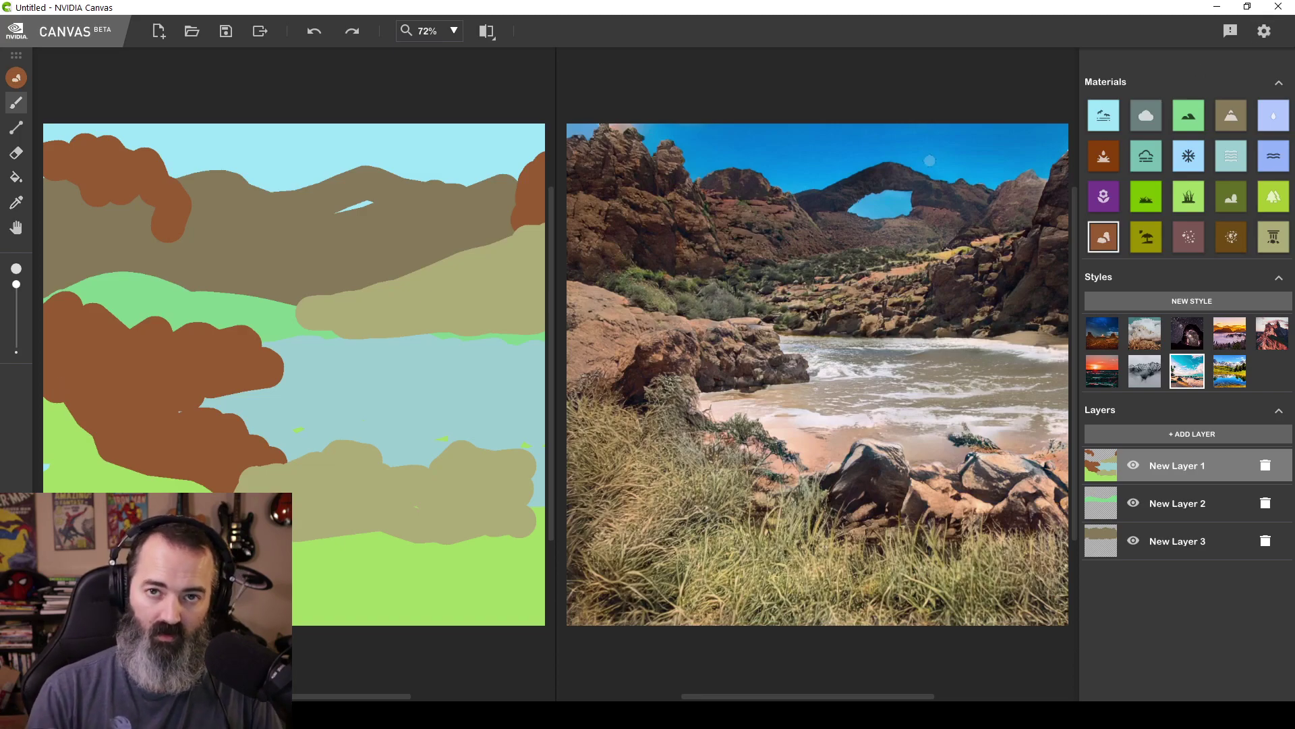
Uncheck Auto-paint in Settings and return to the painting workspace
click(1264, 31)
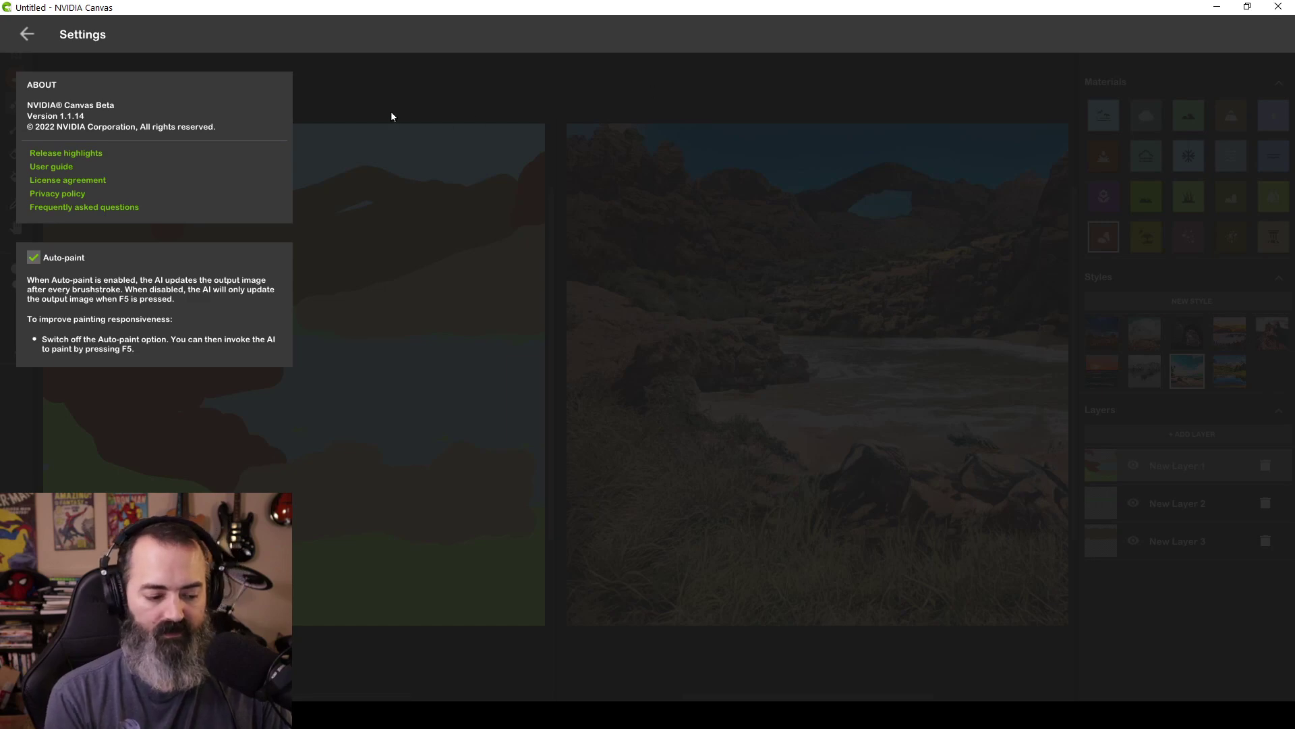
click(26, 34)
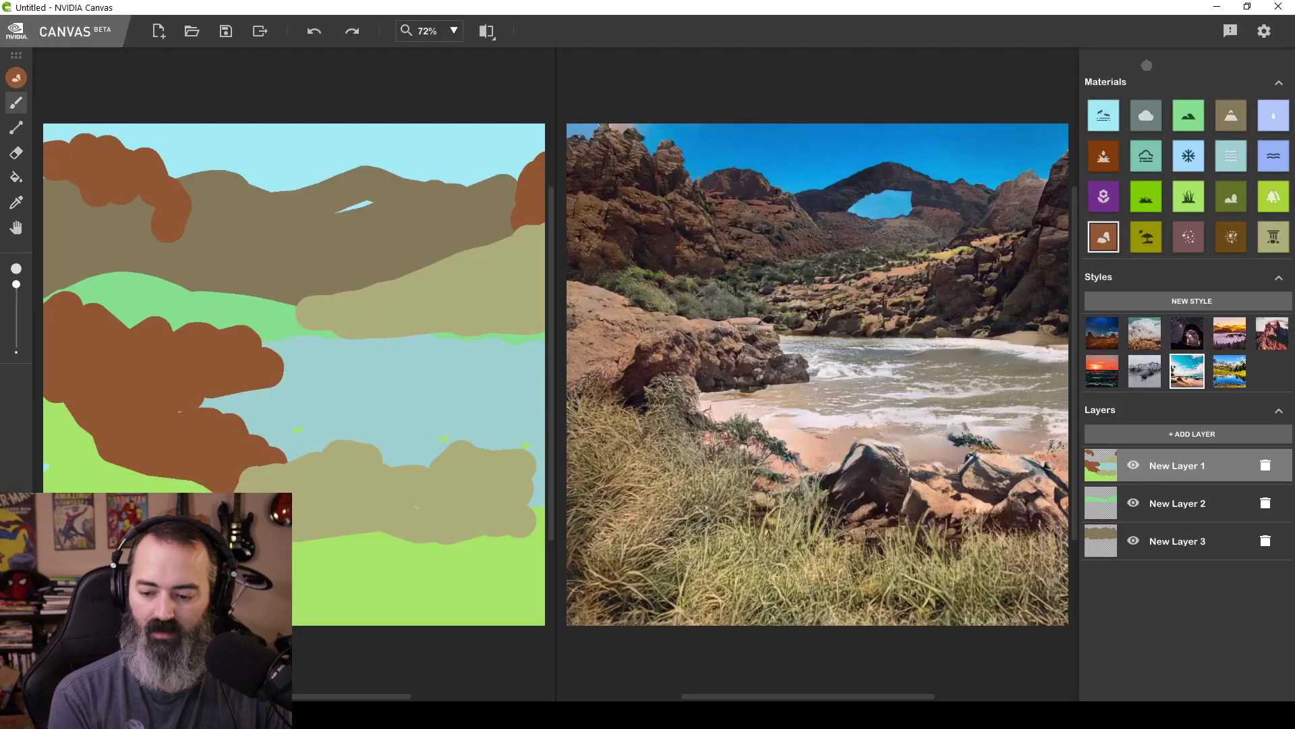
click(1265, 33)
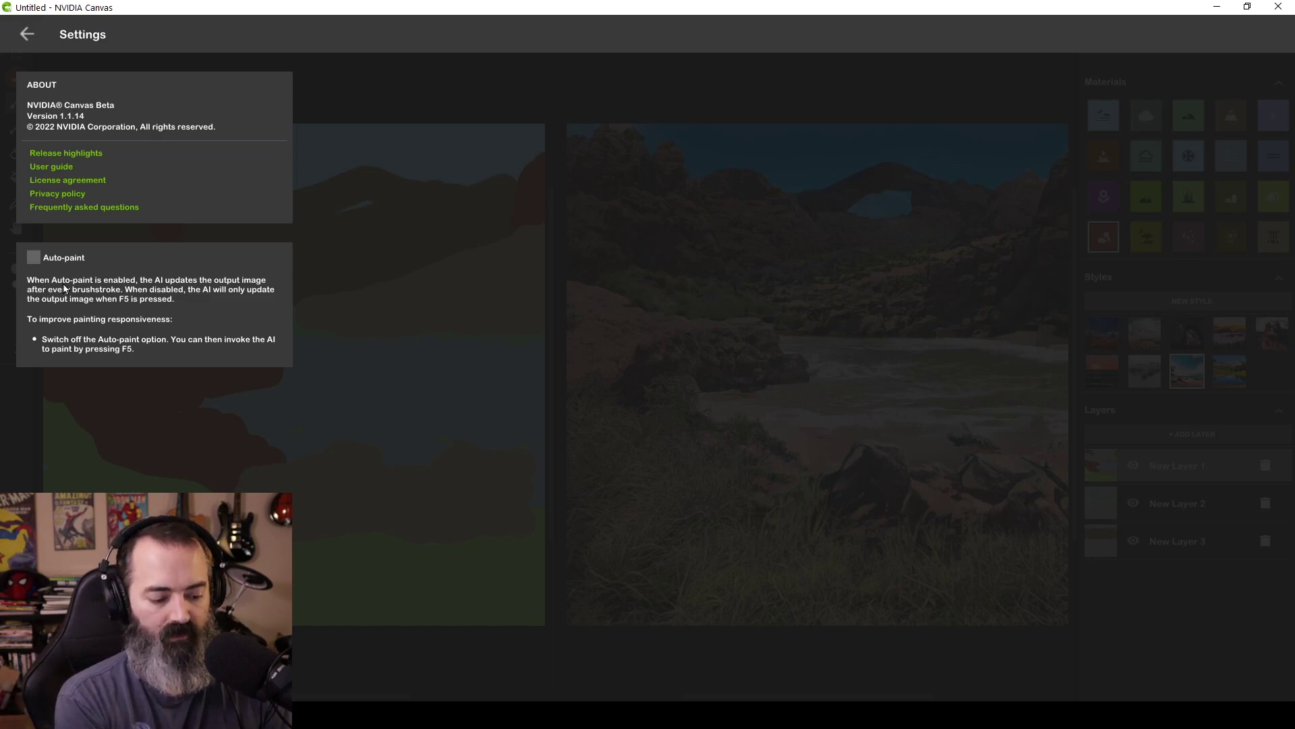
click(27, 34)
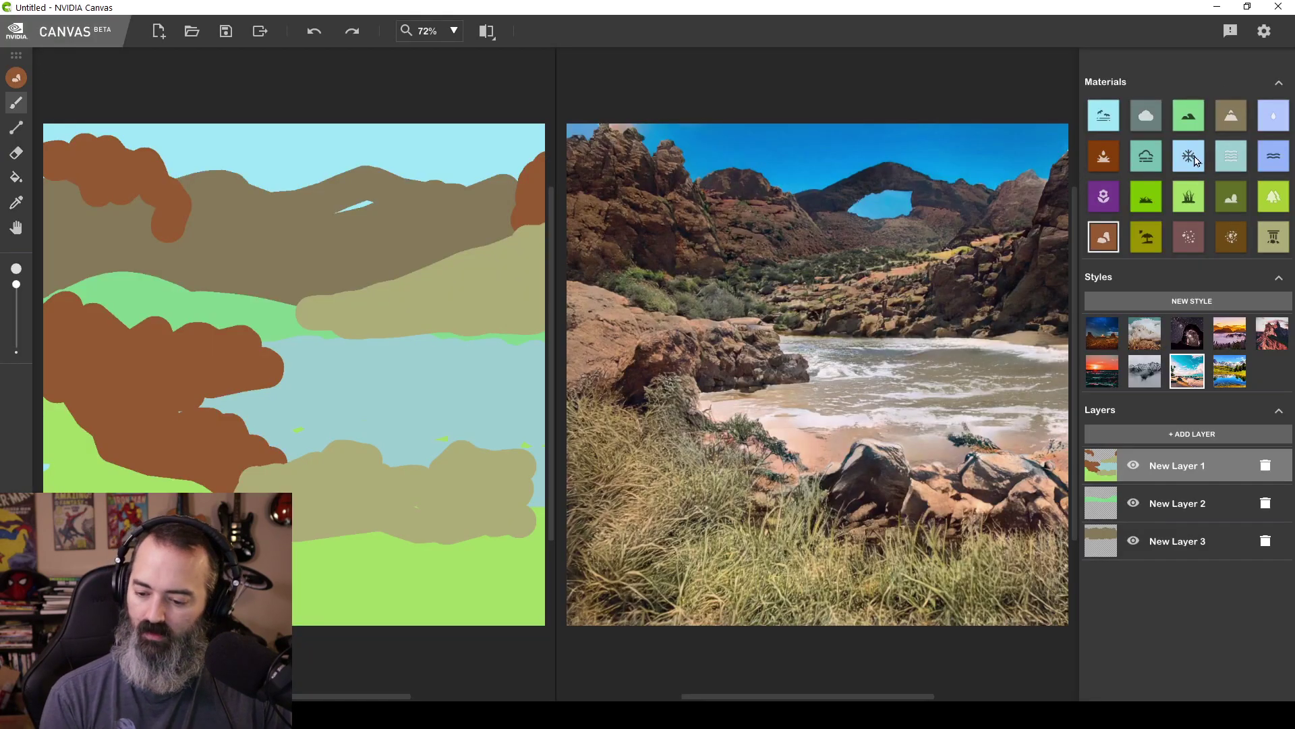
Paint trial Rock strokes over the lake, the lower-right khaki area and the upper hills
click(1231, 237)
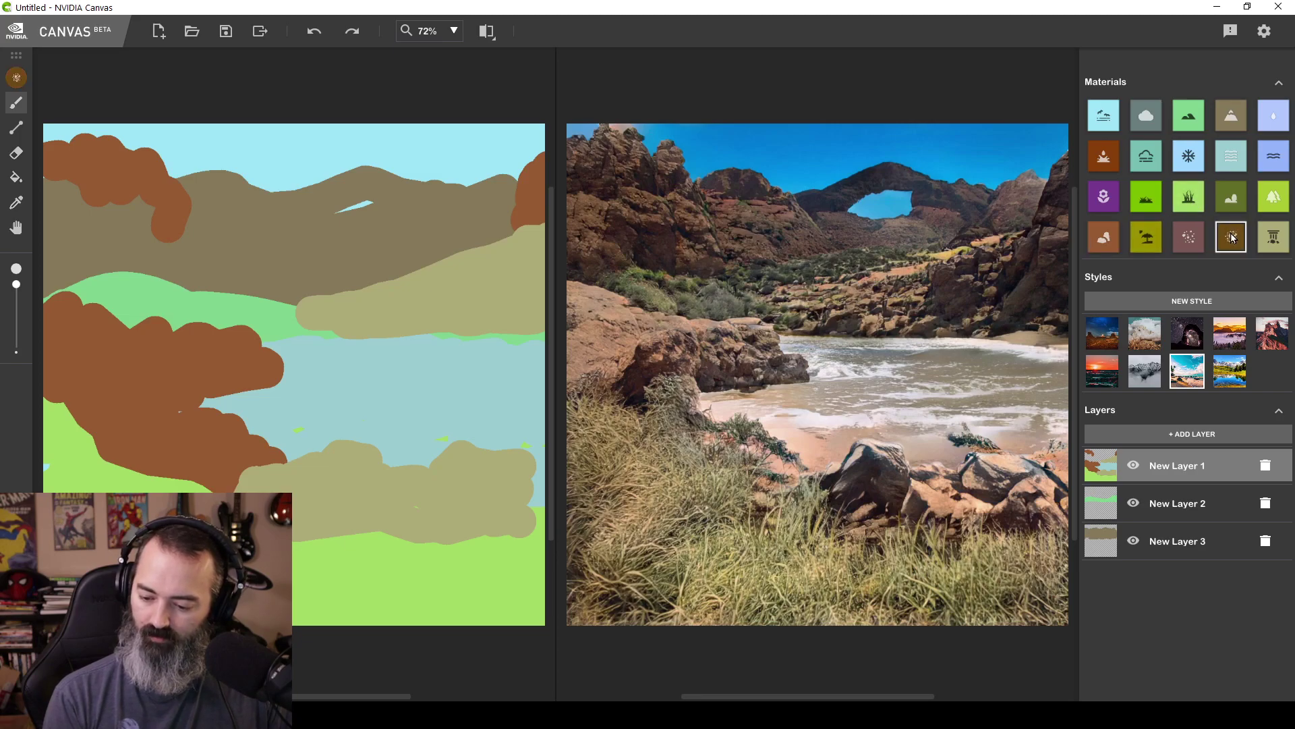
click(1103, 238)
mouse_move(401, 314)
mouse_down()
mouse_move(413, 353)
mouse_move(388, 331)
mouse_up()
drag(385, 481, 475, 503)
drag(189, 217, 324, 234)
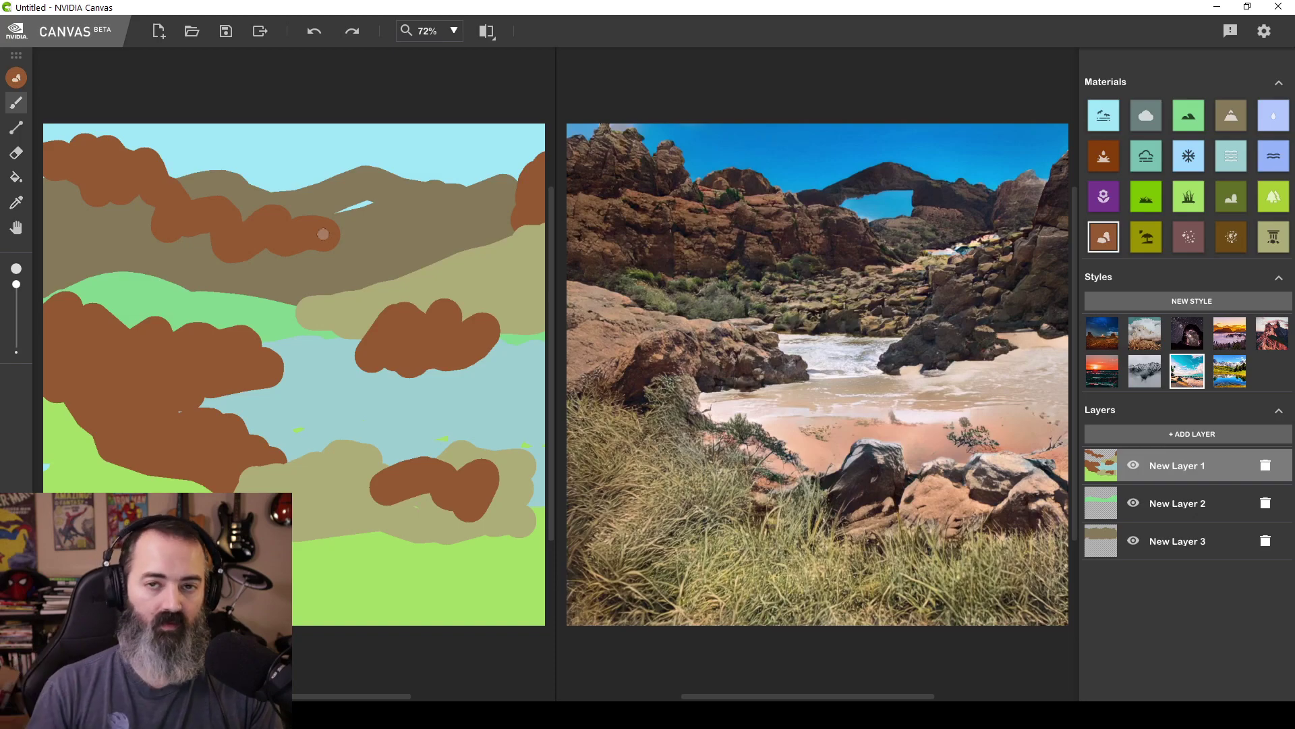
Undo the trial rock strokes and re-enable Auto-paint in Settings
key(ctrl+z)
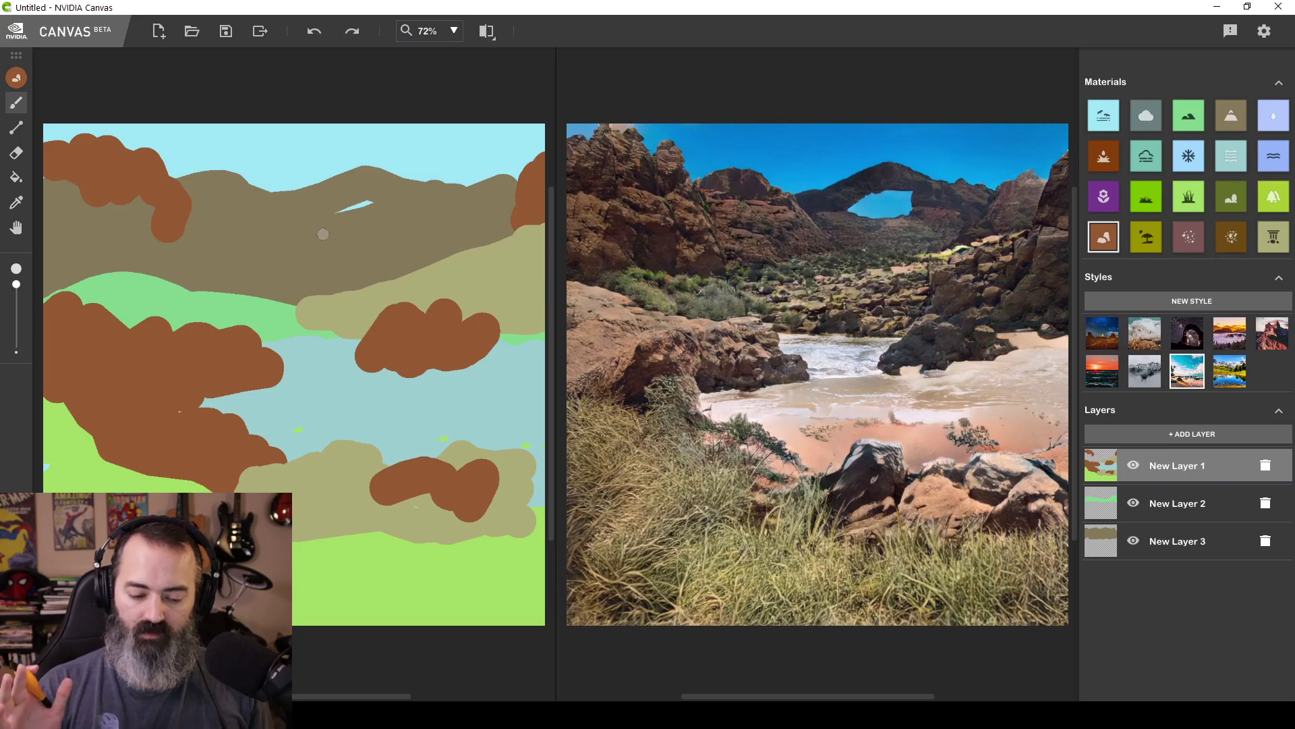
key(ctrl+z)
key(ctrl+z)
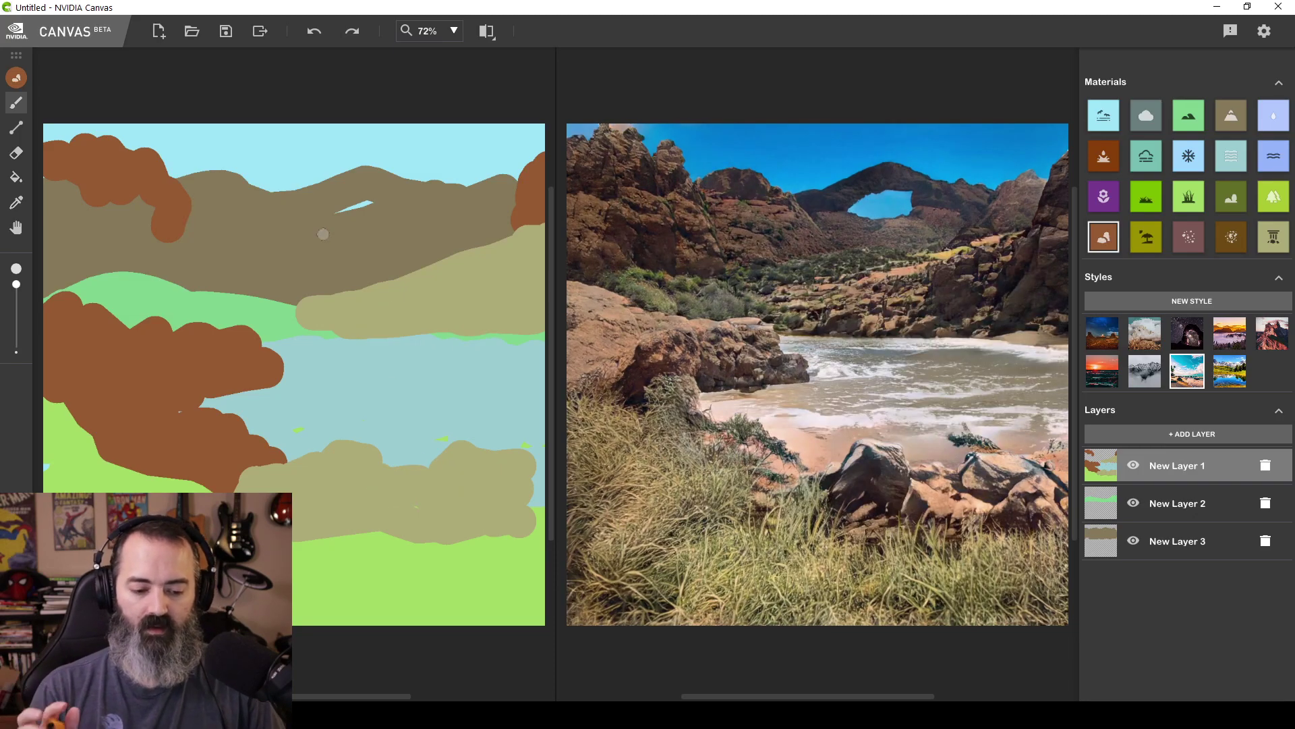
click(1264, 32)
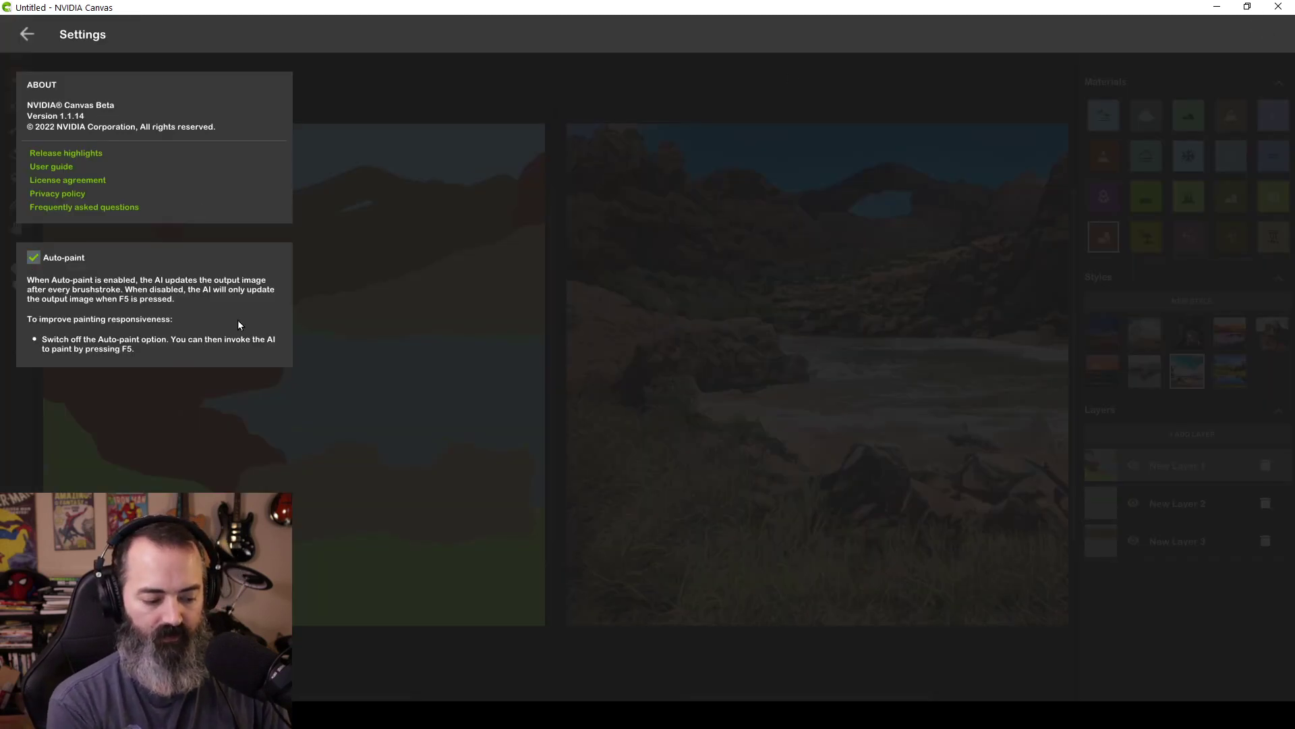
click(25, 37)
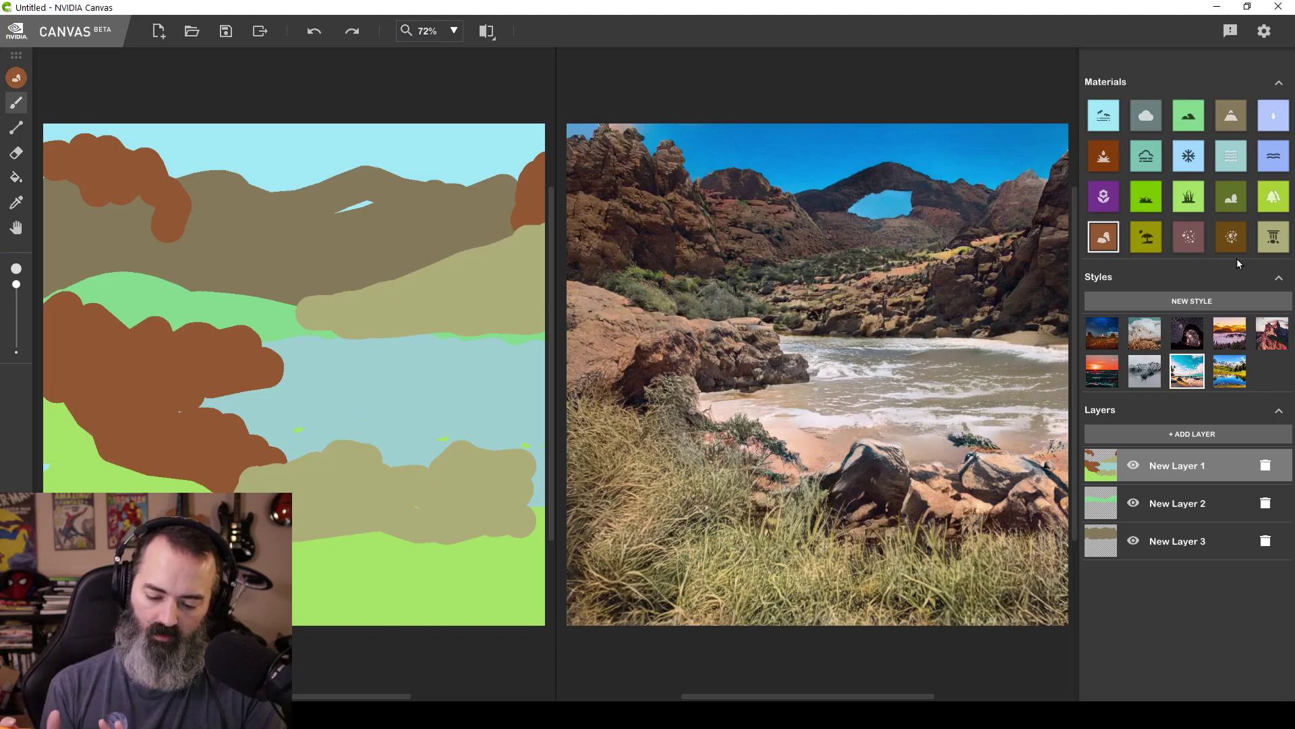
Brush blue water across the lower lake and over the brown rock
click(1274, 156)
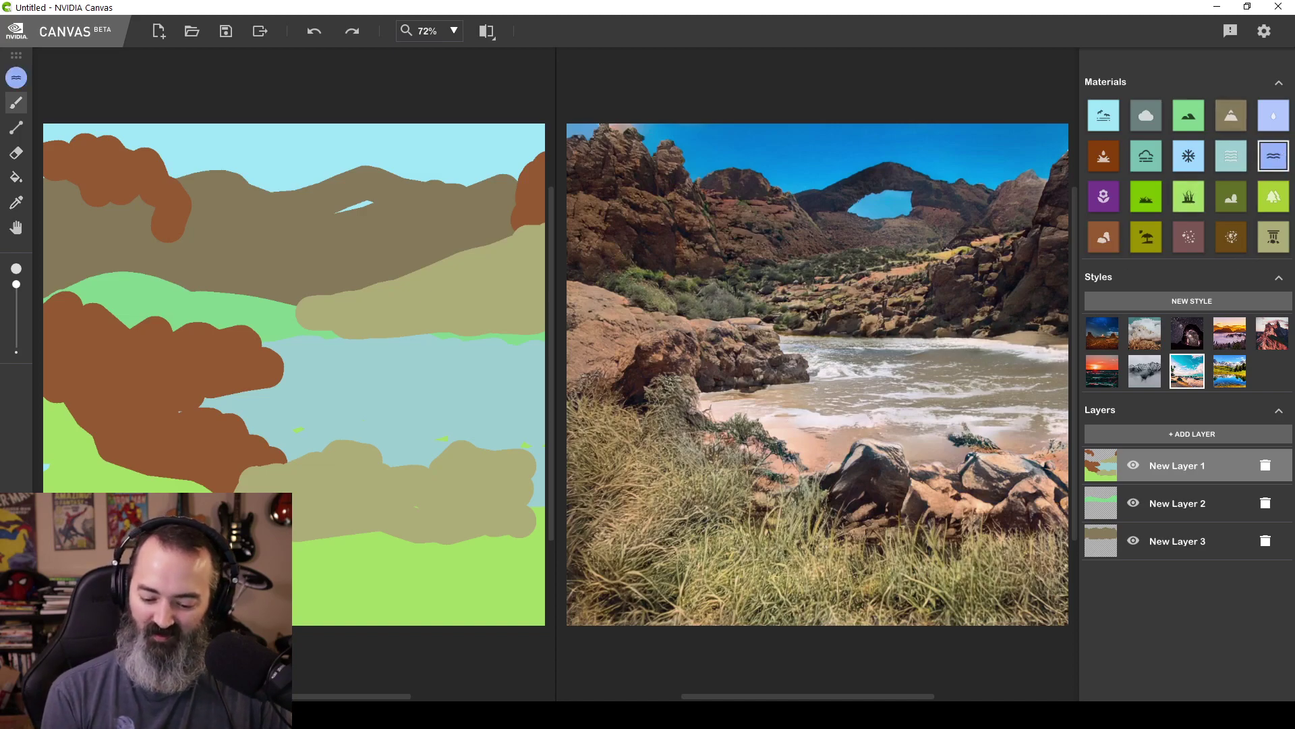
drag(341, 426, 112, 485)
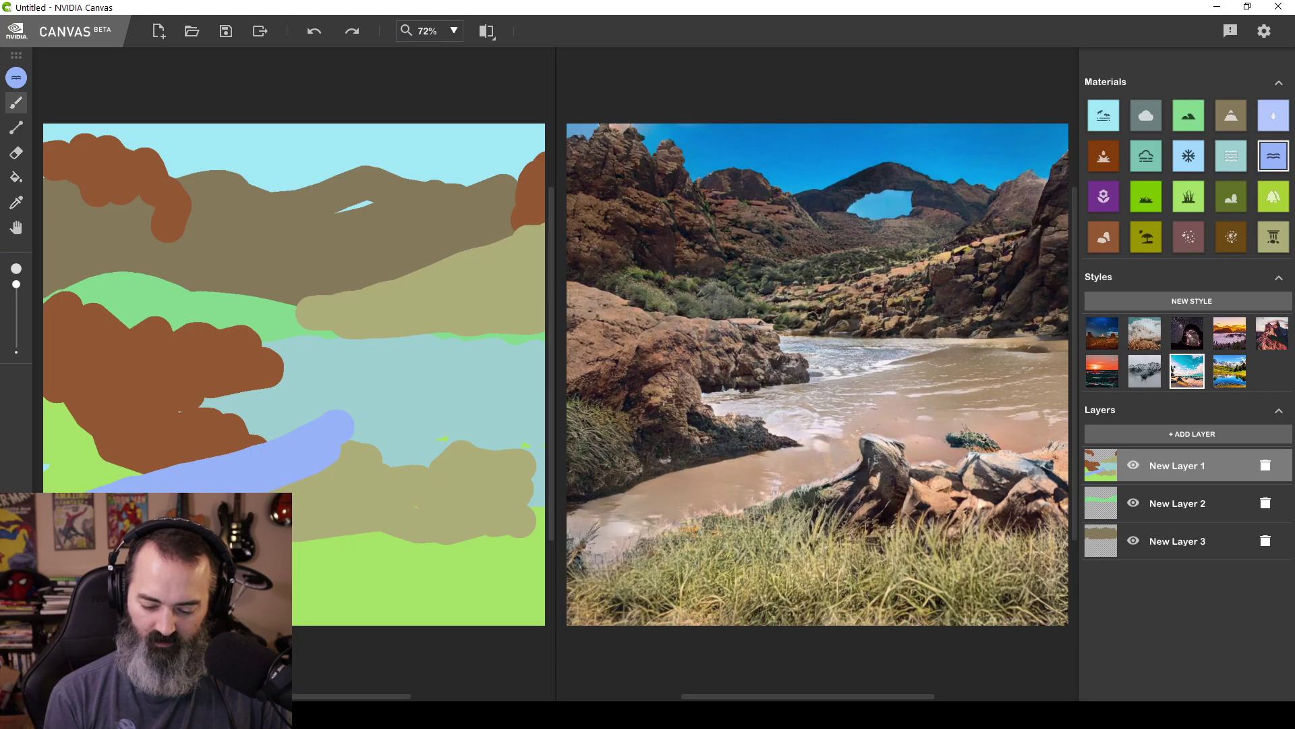
drag(297, 481, 372, 447)
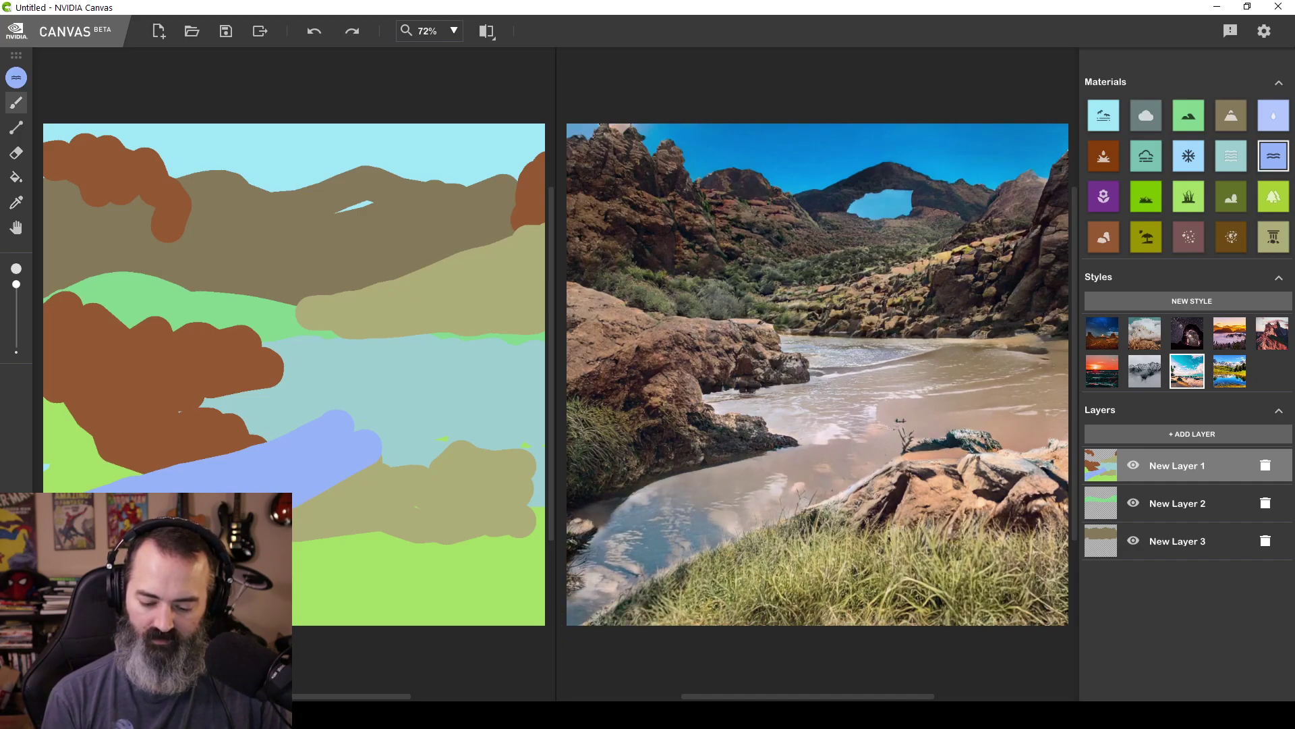
mouse_move(297, 496)
mouse_down()
mouse_move(378, 465)
mouse_move(470, 453)
mouse_move(210, 435)
mouse_up()
mouse_move(220, 375)
mouse_down()
mouse_move(256, 380)
mouse_move(151, 377)
mouse_up()
mouse_move(308, 382)
mouse_down()
mouse_move(325, 384)
mouse_move(102, 370)
mouse_move(169, 344)
mouse_move(303, 354)
mouse_up()
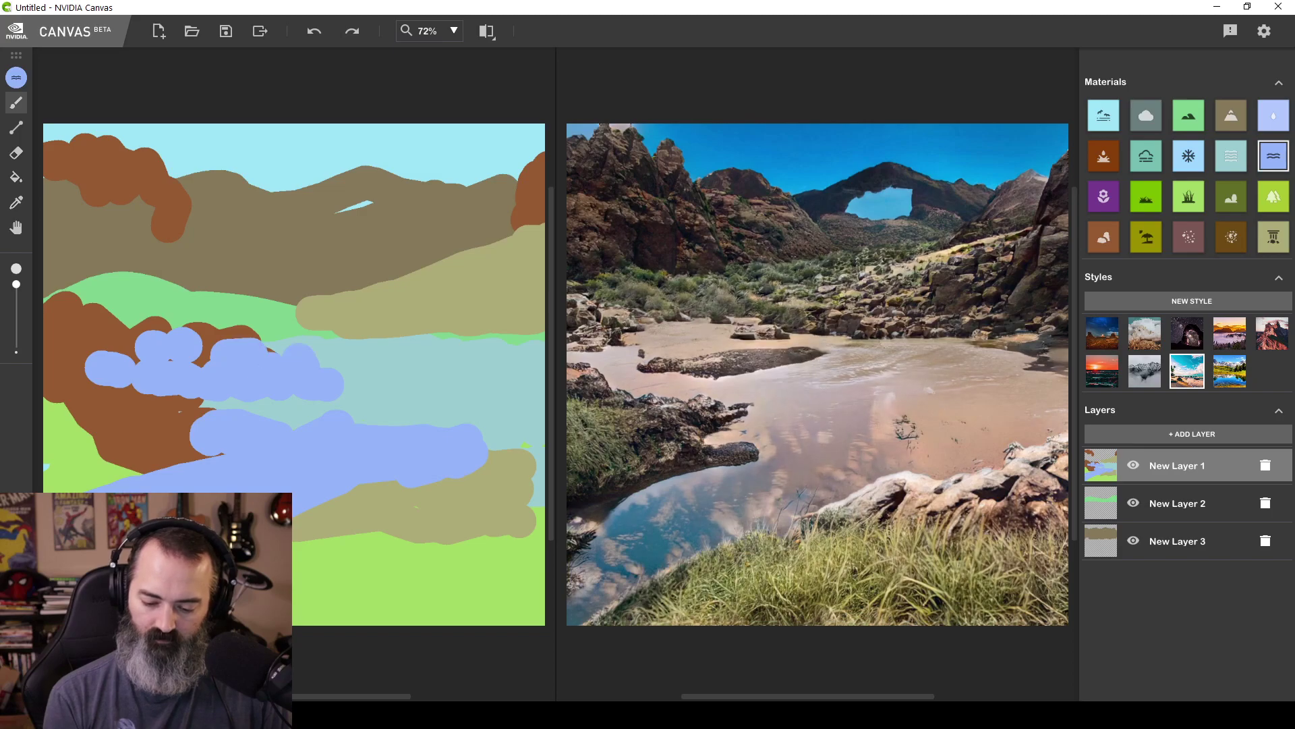
Dab water along the far shoreline and extend it over the upper-left rock
click(390, 332)
drag(434, 337, 510, 331)
click(337, 331)
click(292, 324)
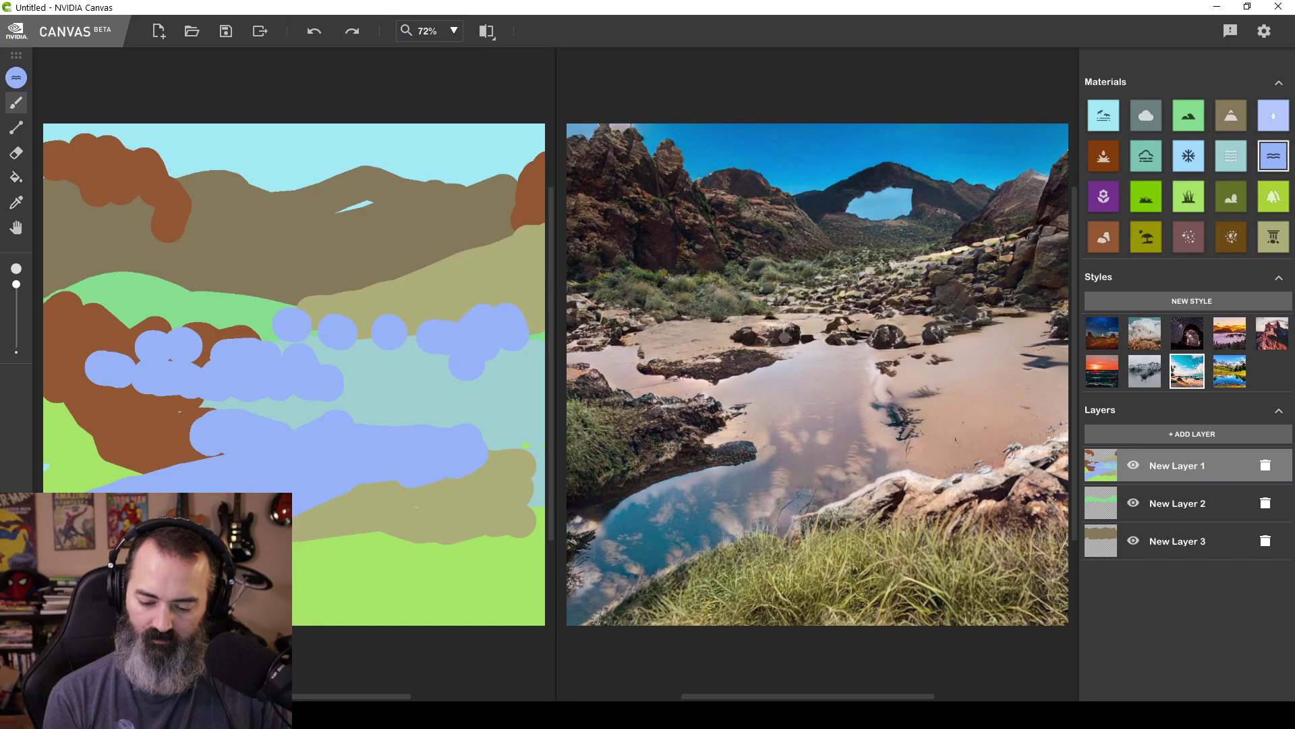
mouse_move(257, 340)
mouse_down()
mouse_move(241, 313)
mouse_move(108, 330)
mouse_move(88, 348)
mouse_up()
click(361, 327)
drag(425, 316, 447, 312)
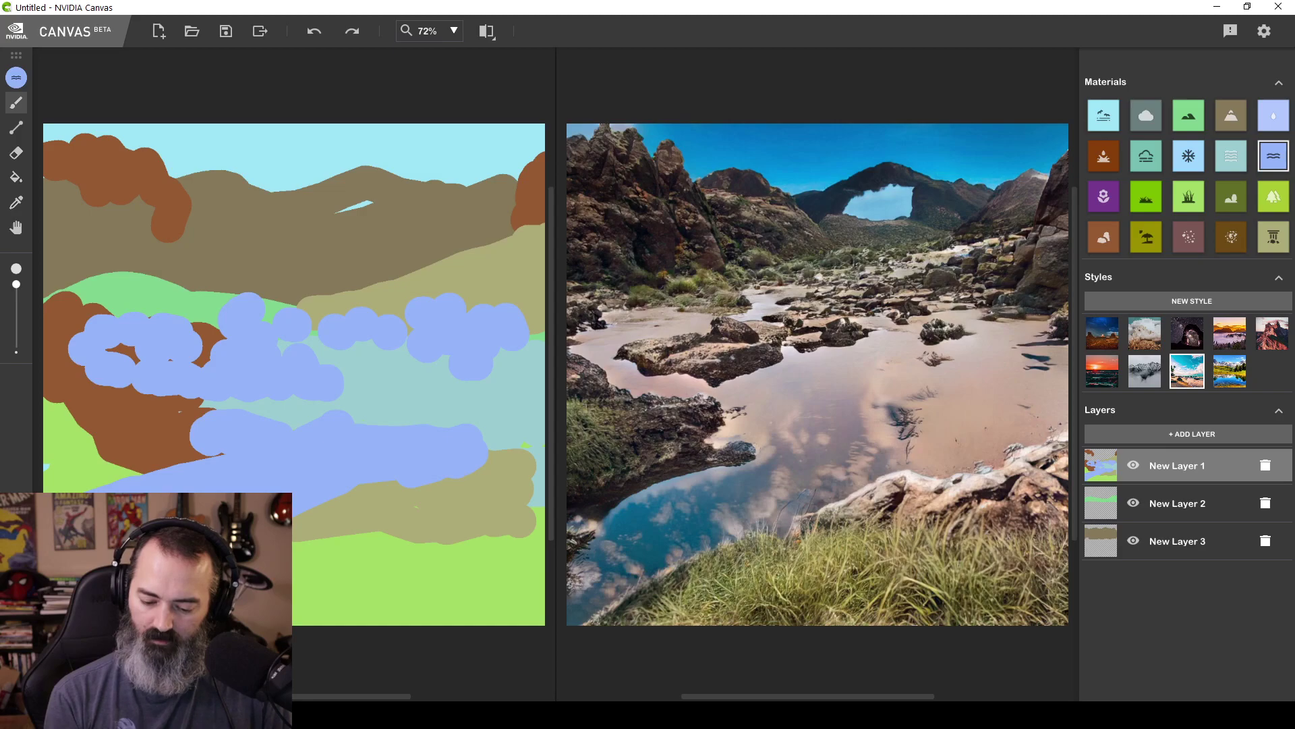
Brush mauve gravel across the blue pool and the lower-left sketch to form a pebble beach
click(1189, 236)
mouse_move(357, 324)
mouse_down()
mouse_move(510, 334)
mouse_move(398, 364)
mouse_move(521, 372)
mouse_move(332, 376)
mouse_move(517, 401)
mouse_up()
mouse_move(517, 401)
mouse_down()
mouse_move(378, 413)
mouse_move(412, 408)
mouse_up()
mouse_move(178, 472)
mouse_down()
mouse_move(291, 508)
mouse_move(72, 473)
mouse_up()
mouse_move(412, 506)
mouse_down()
mouse_move(297, 499)
mouse_move(134, 436)
mouse_up()
mouse_move(195, 465)
mouse_down()
mouse_move(486, 473)
mouse_move(75, 438)
mouse_move(50, 490)
mouse_move(499, 477)
mouse_move(472, 399)
mouse_move(189, 435)
mouse_move(371, 439)
mouse_up()
mouse_move(324, 368)
mouse_down()
mouse_move(61, 384)
mouse_move(222, 370)
mouse_up()
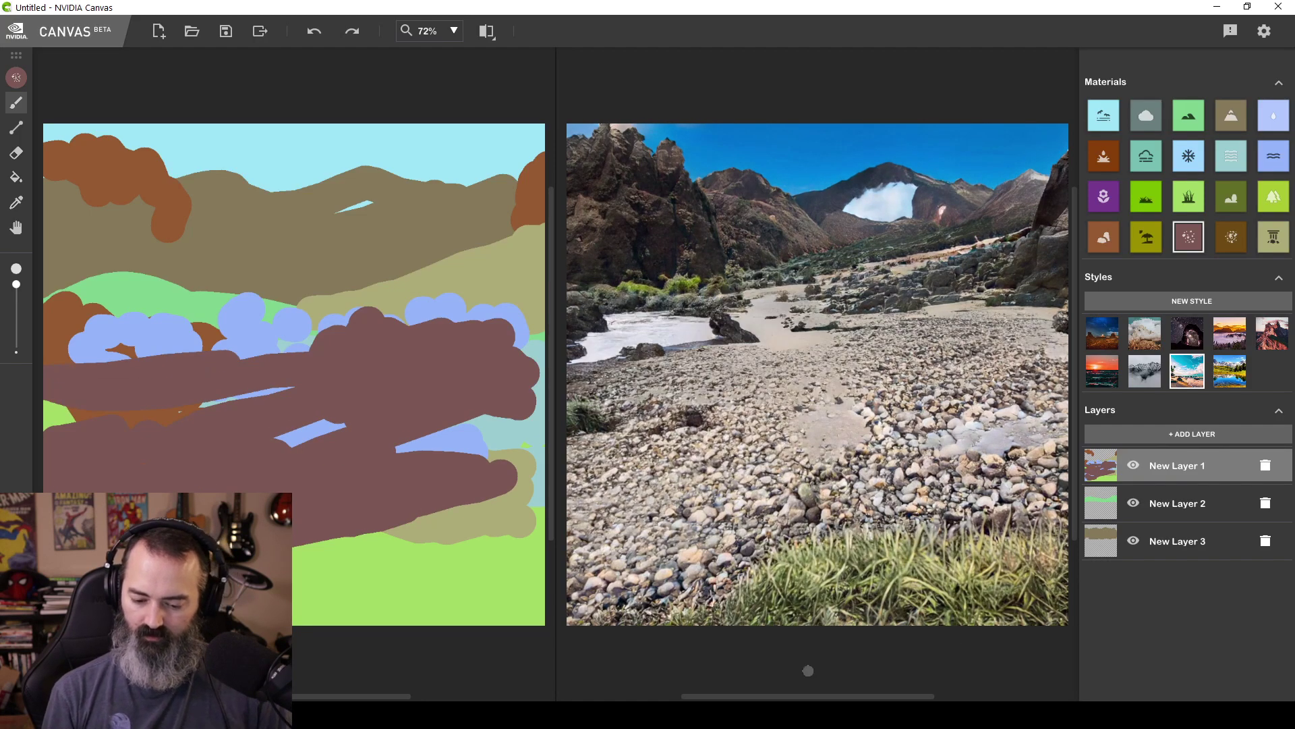
drag(143, 349, 71, 358)
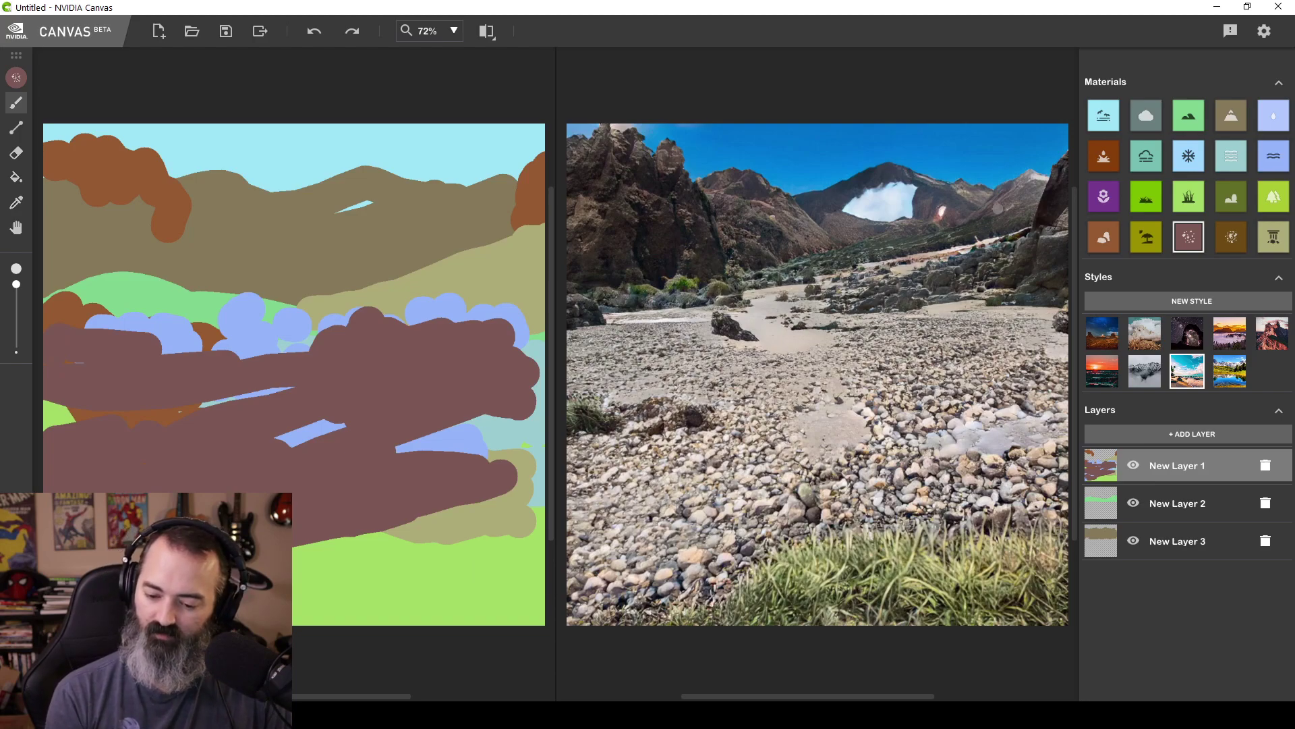
Paint a grass patch on the upper hills and fill the bottom edge with gravel
click(1189, 115)
mouse_move(330, 203)
mouse_down()
mouse_move(379, 206)
mouse_move(388, 195)
mouse_move(372, 187)
mouse_move(499, 165)
mouse_move(560, 136)
mouse_up()
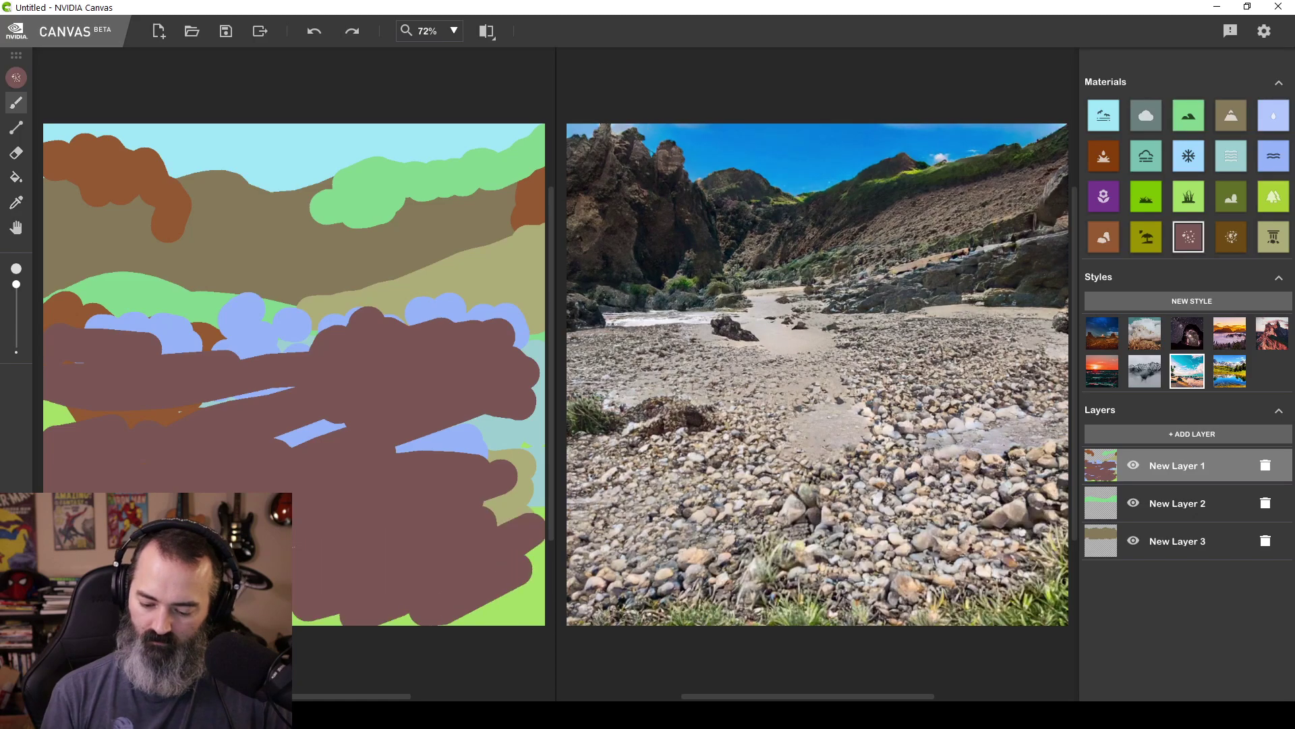
mouse_move(523, 577)
mouse_down()
mouse_move(297, 611)
mouse_move(148, 601)
mouse_up()
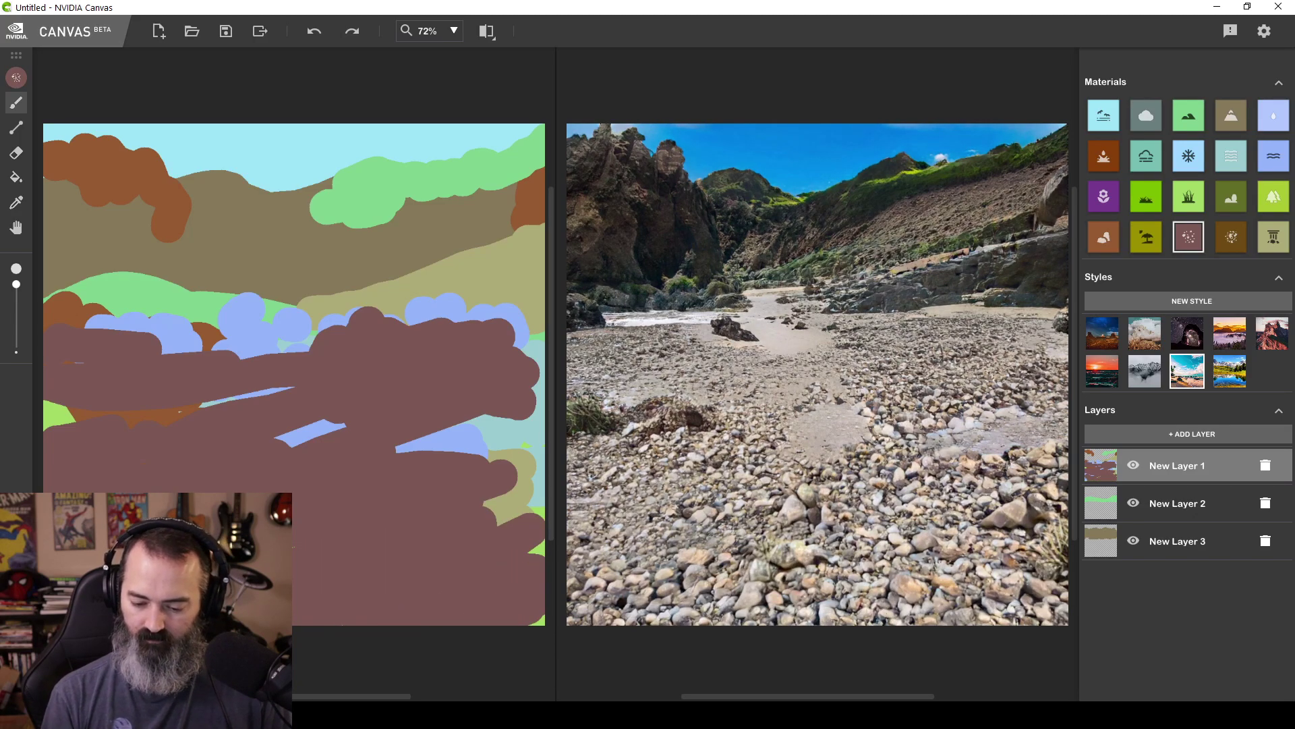
Sweep teal water strokes across the gravel, reaching the left edge, for rushing surf
click(1232, 156)
mouse_move(284, 378)
mouse_down()
mouse_move(361, 372)
mouse_move(213, 379)
mouse_up()
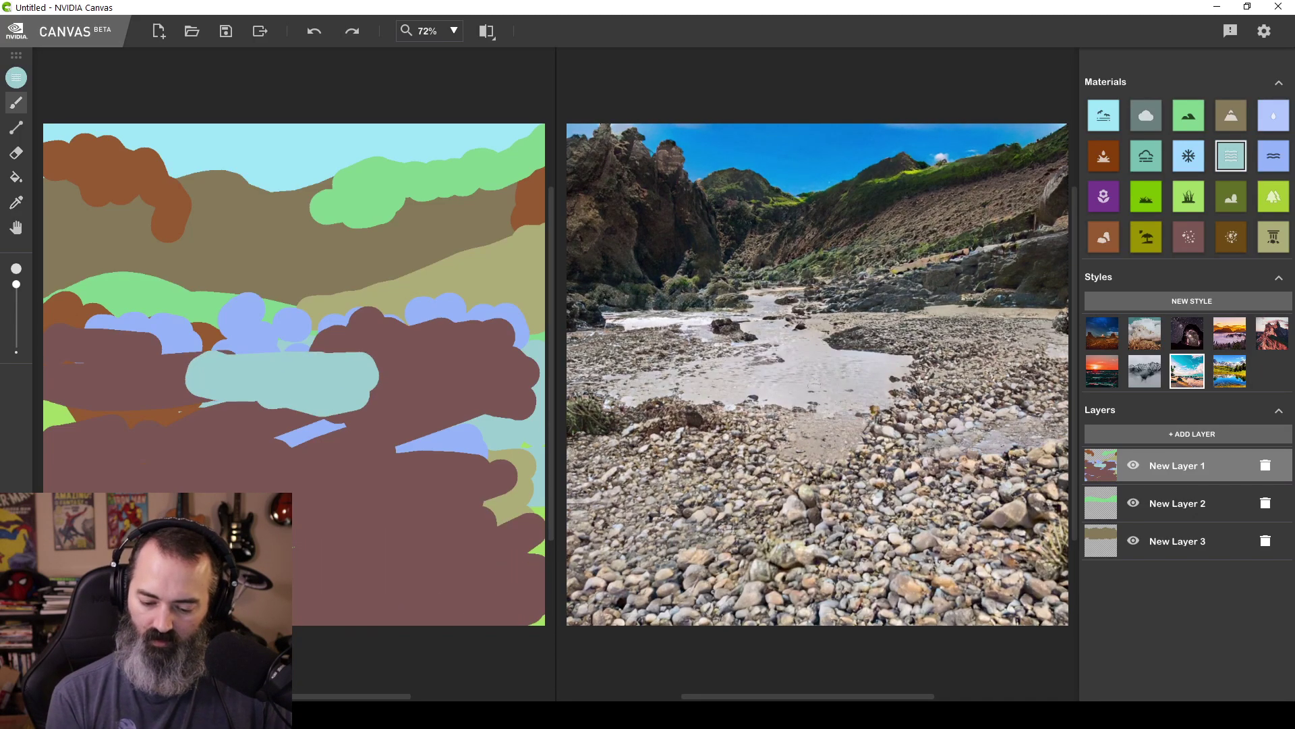
mouse_move(347, 388)
mouse_down()
mouse_move(440, 427)
mouse_move(337, 378)
mouse_move(498, 411)
mouse_move(276, 448)
mouse_move(220, 442)
mouse_move(324, 344)
mouse_move(350, 466)
mouse_move(297, 520)
mouse_up()
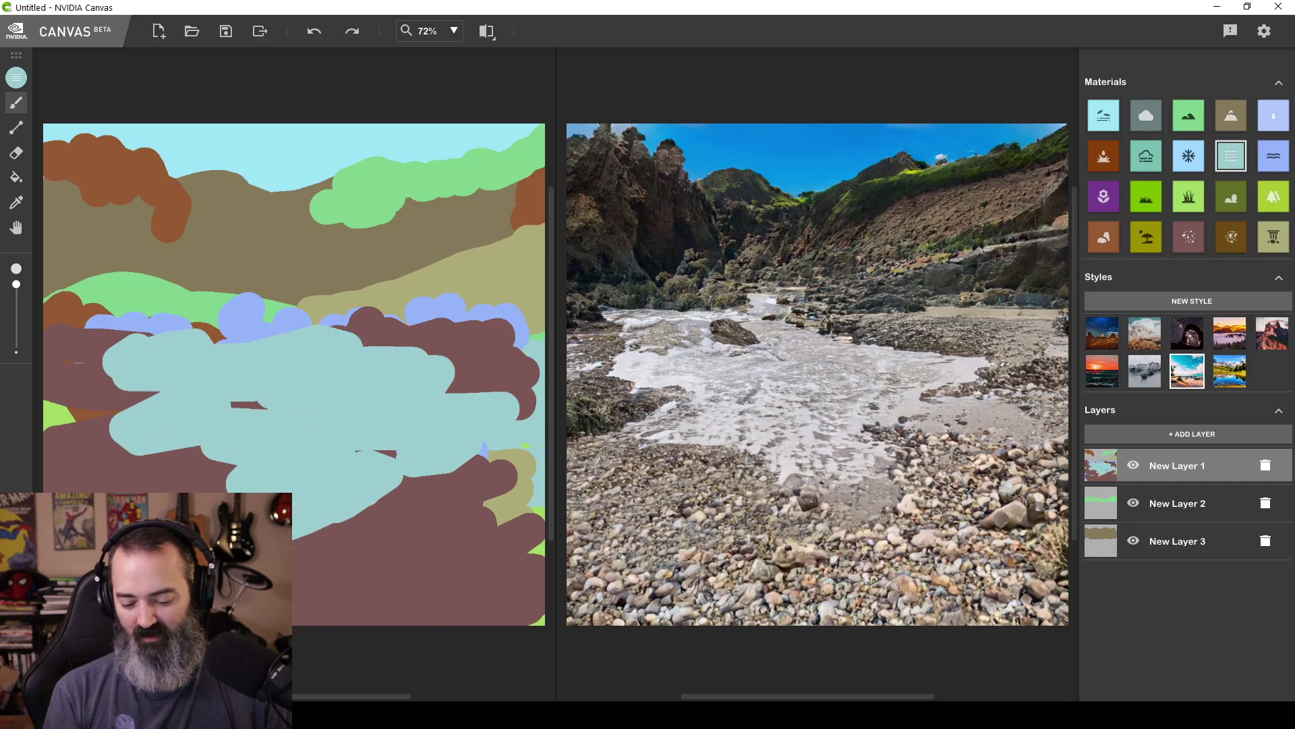
mouse_move(230, 472)
mouse_down()
mouse_move(183, 472)
mouse_move(118, 368)
mouse_move(122, 324)
mouse_move(290, 304)
mouse_up()
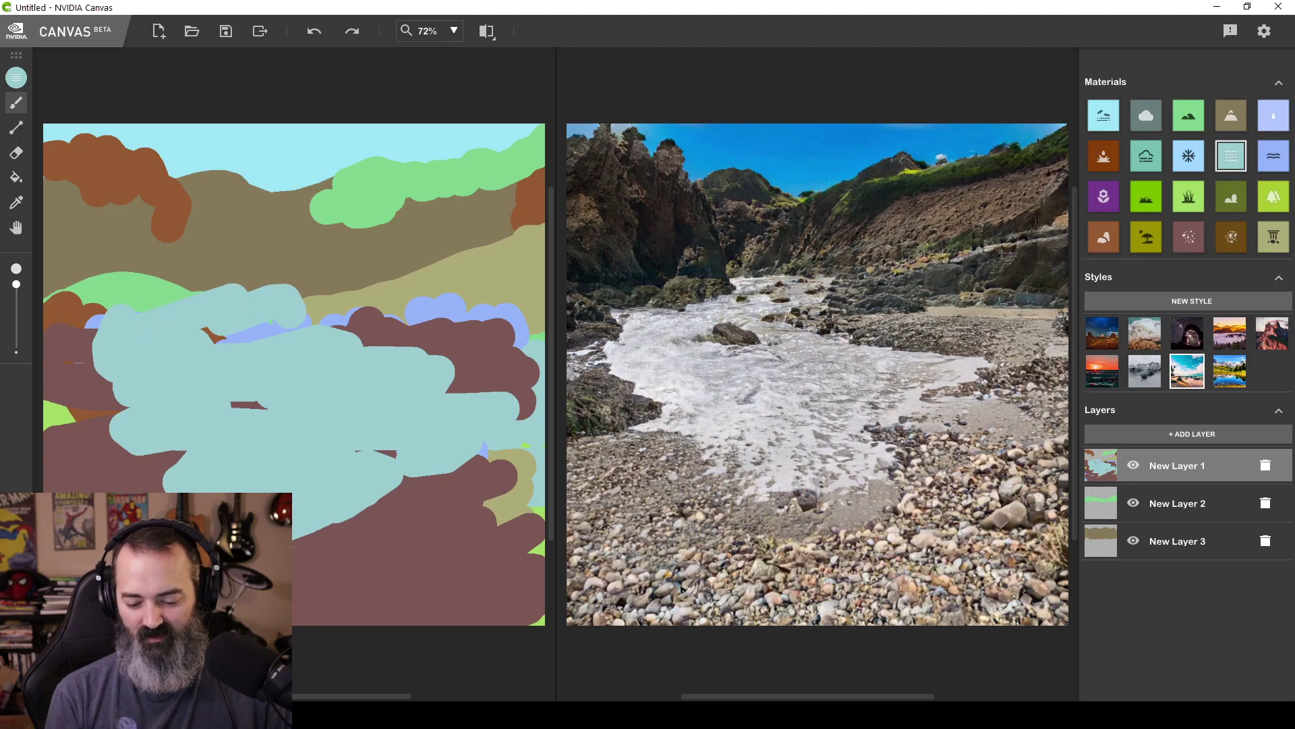
mouse_move(102, 324)
mouse_down()
mouse_move(67, 338)
mouse_move(87, 391)
mouse_move(350, 330)
mouse_move(432, 331)
mouse_up()
mouse_move(284, 331)
mouse_down()
mouse_move(445, 319)
mouse_move(84, 418)
mouse_move(499, 398)
mouse_move(71, 427)
mouse_move(270, 476)
mouse_move(492, 496)
mouse_move(165, 502)
mouse_up()
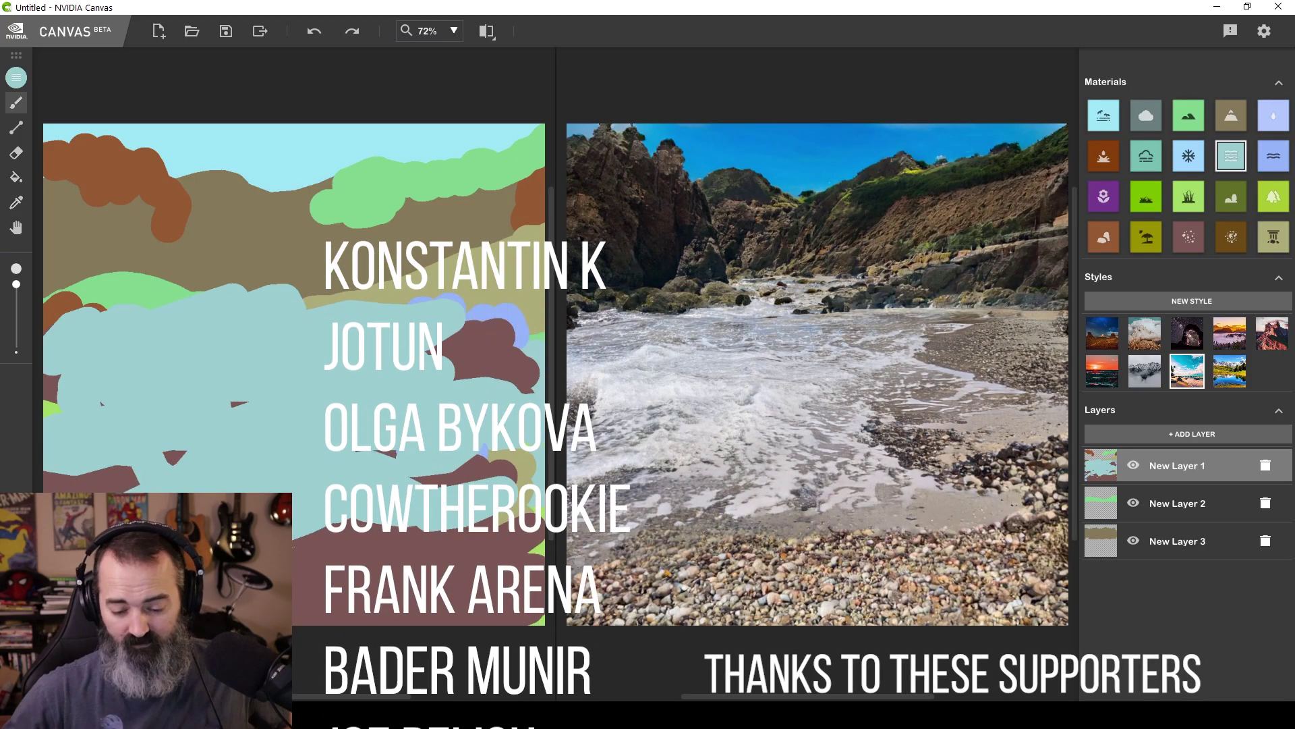